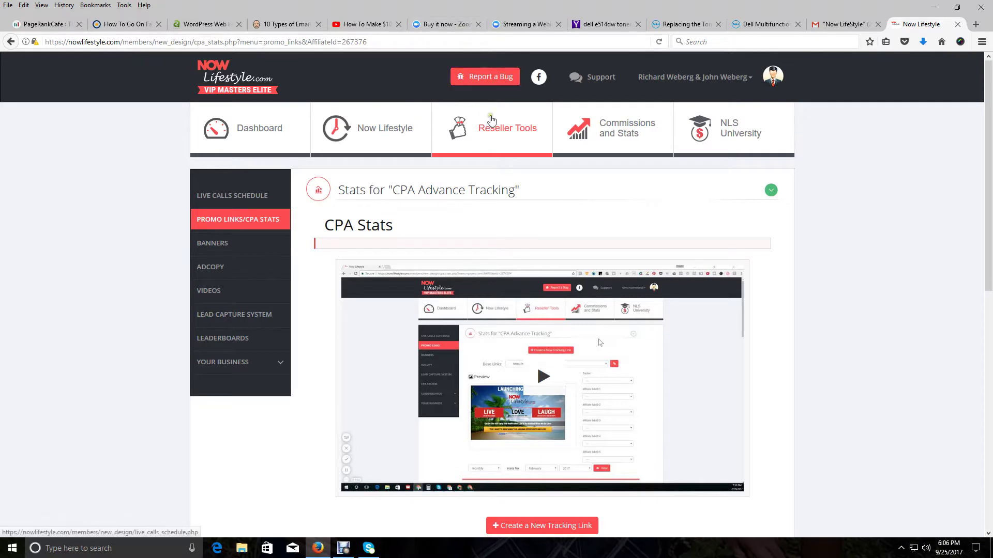
Open the Reseller Tools section and go to its Promo Links/CPA Stats page
left_click(493, 133)
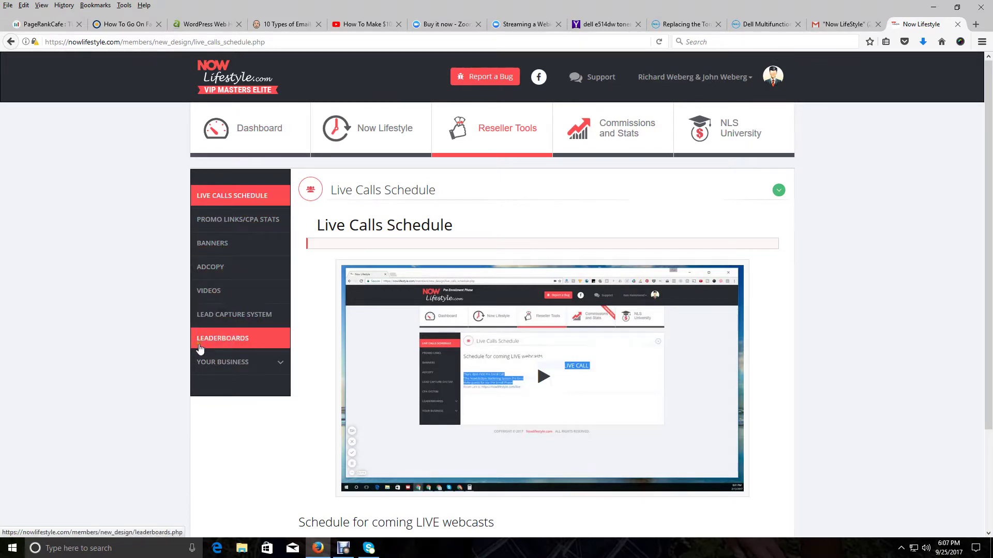
left_click(751, 79)
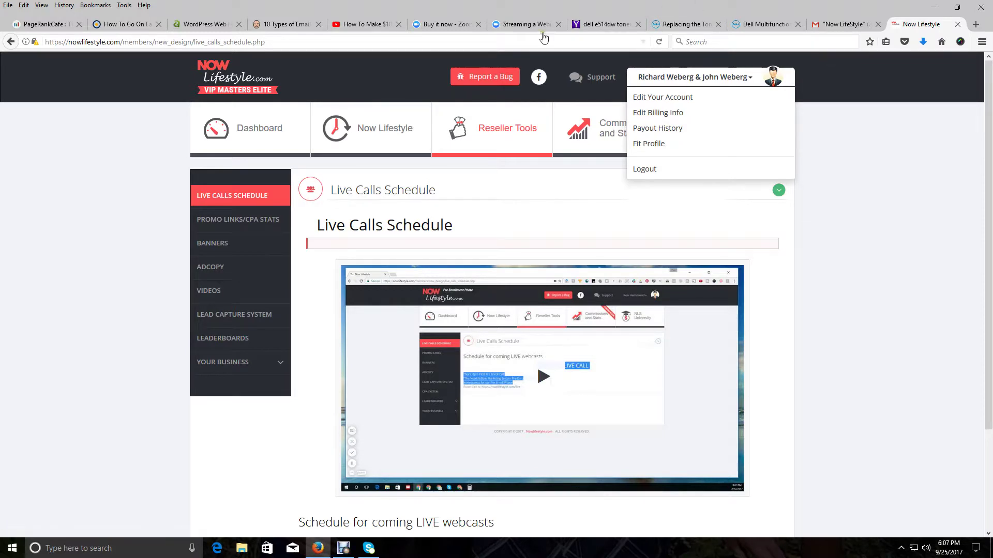
left_click(931, 193)
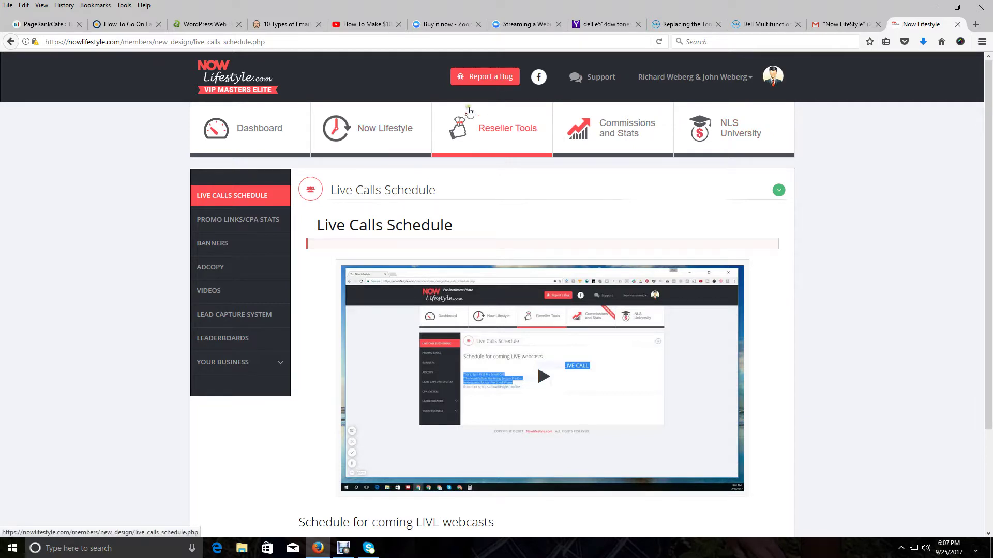
left_click(249, 226)
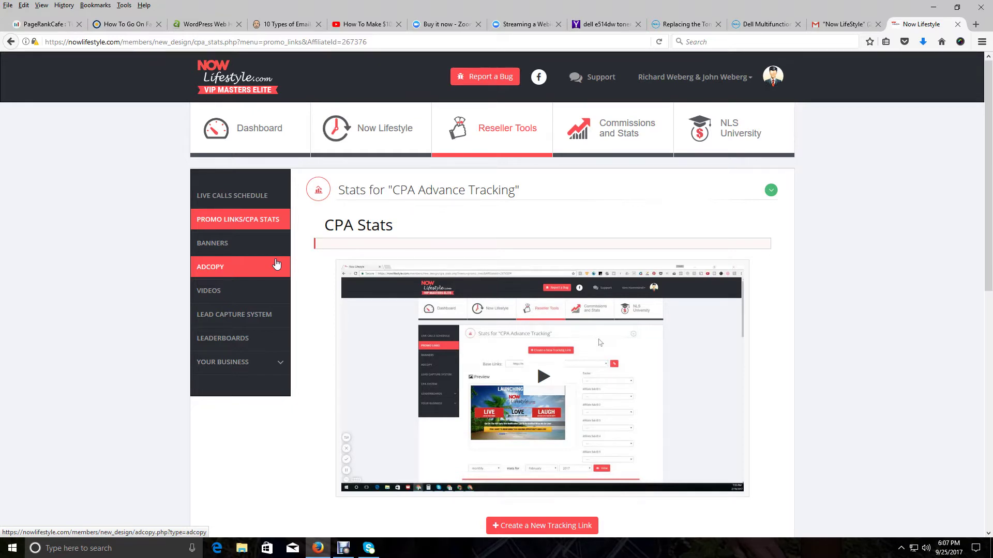
Switch to Gmail, expand the minimized draft "My Now LifeStyle Links." and highlight its subject line
left_click(851, 26)
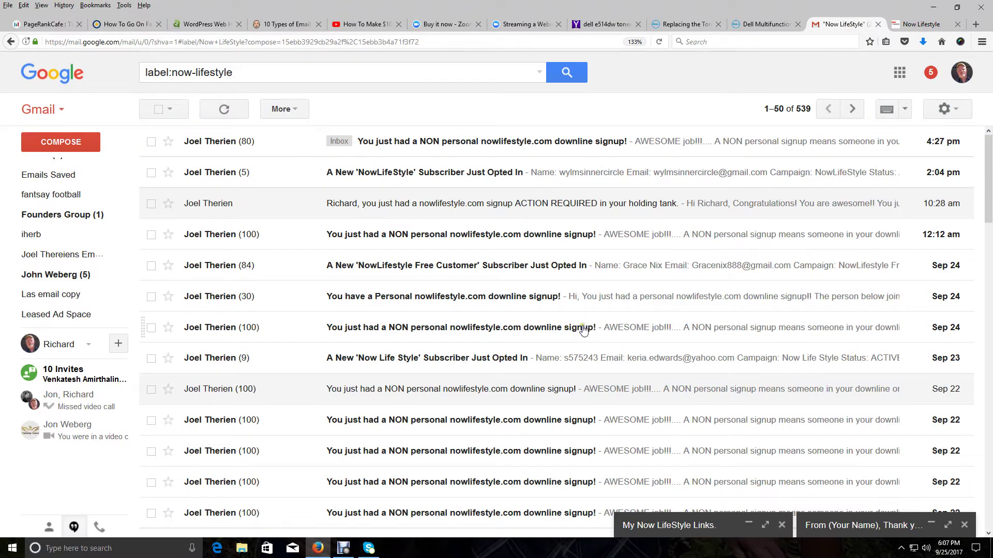
left_click(748, 524)
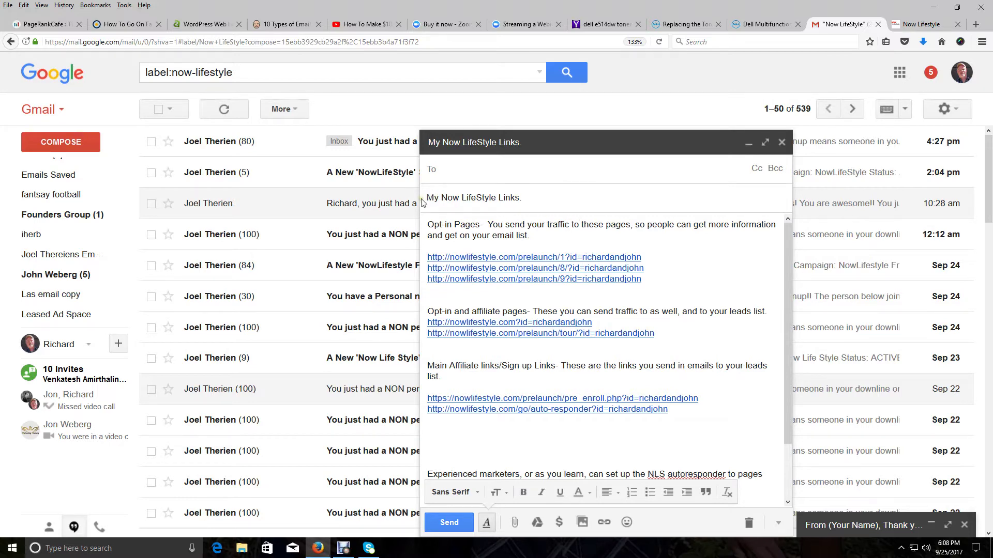
left_click(530, 201)
left_click_drag(531, 202, 420, 203)
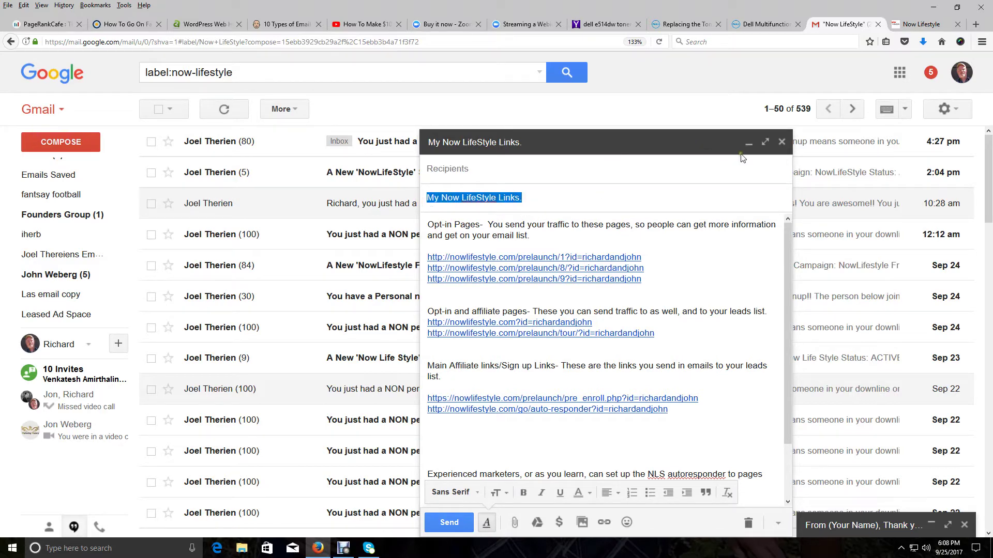
Return to the Now Lifestyle promo page and examine the available base links, the page preview and the affiliate link for copying
left_click(917, 23)
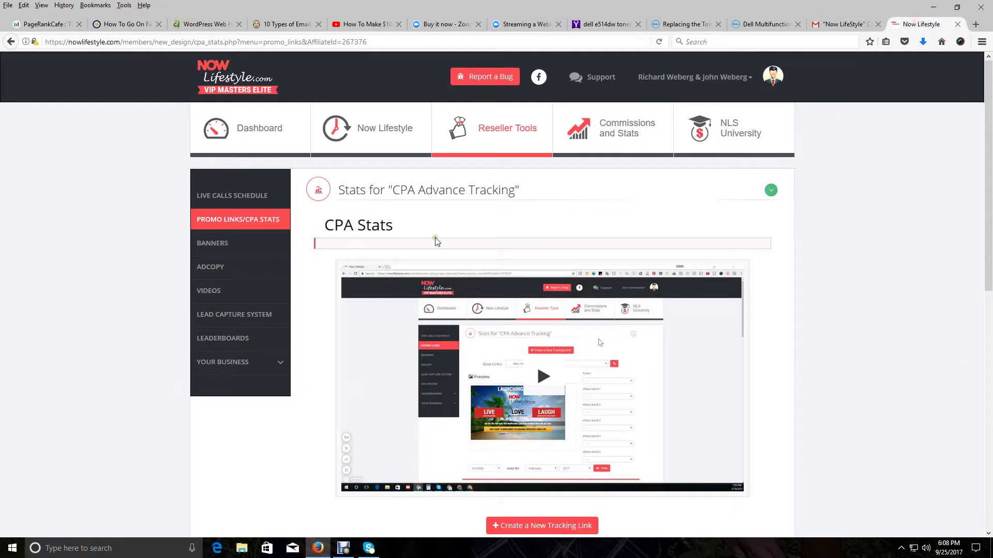
scroll(517, 206, "down", 2)
scroll(517, 207, "down", 1)
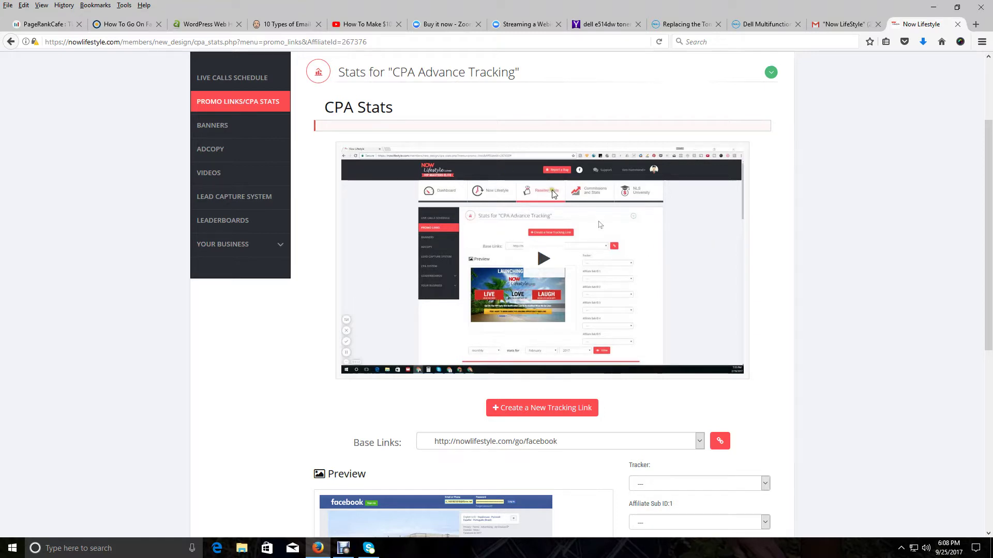
scroll(548, 207, "down", 2)
scroll(548, 205, "down", 1)
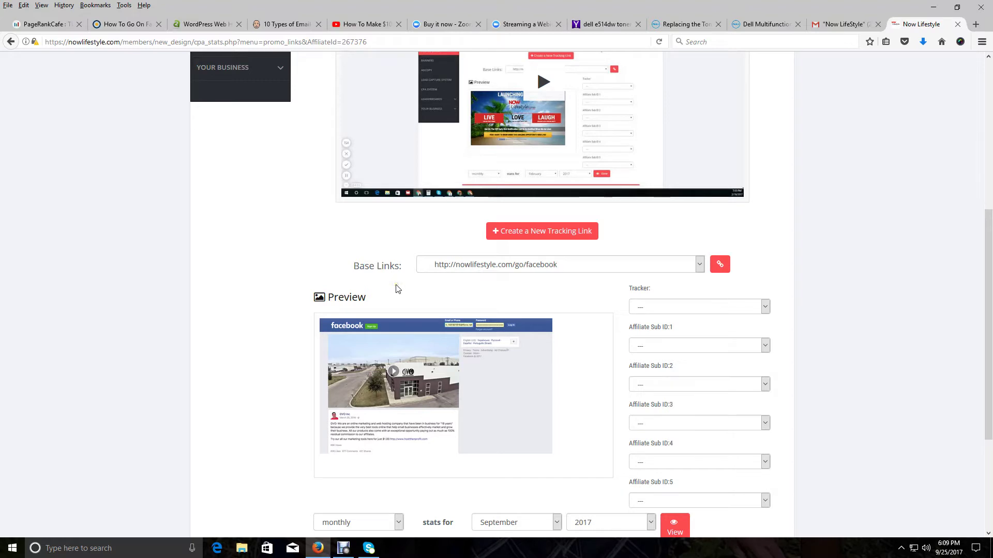
scroll(397, 288, "down", 1)
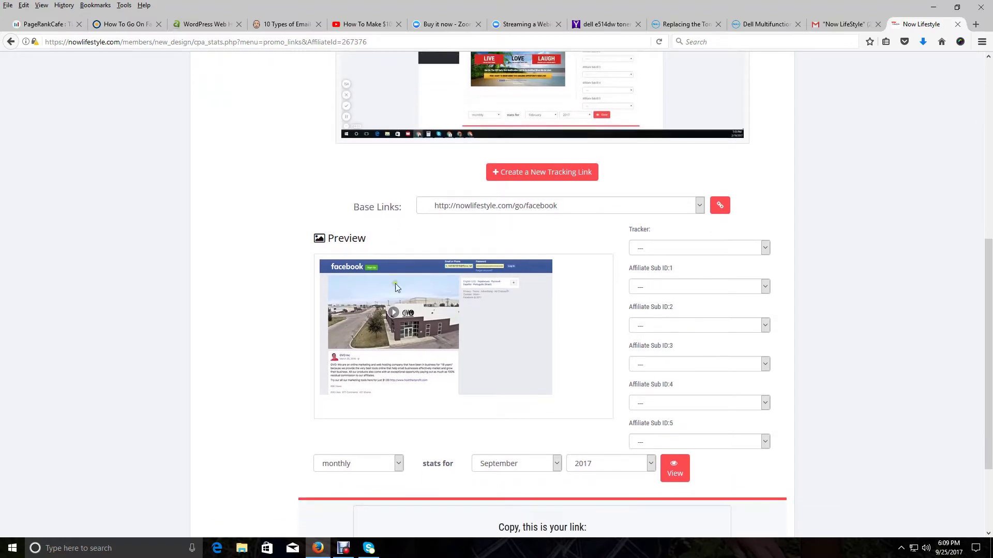
left_click(699, 207)
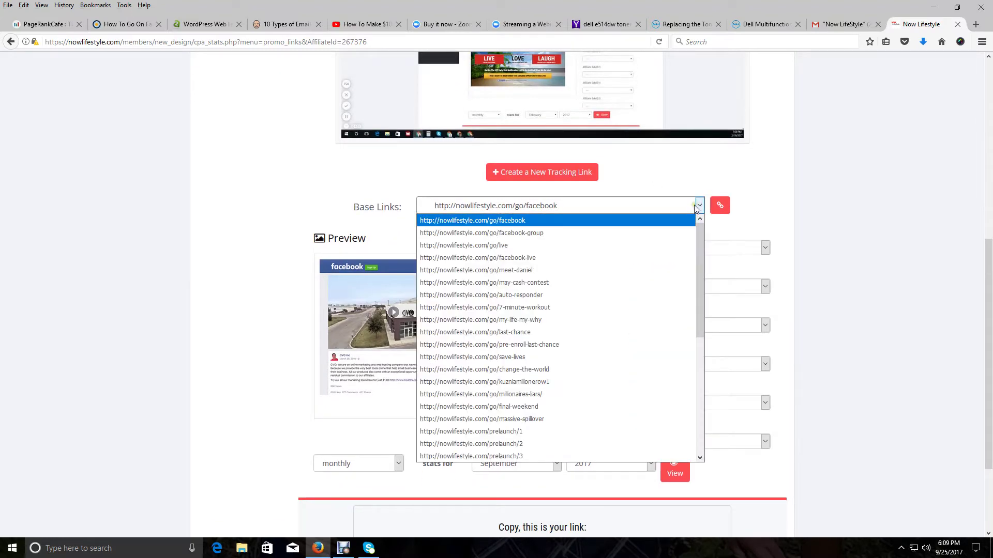
left_click(400, 172)
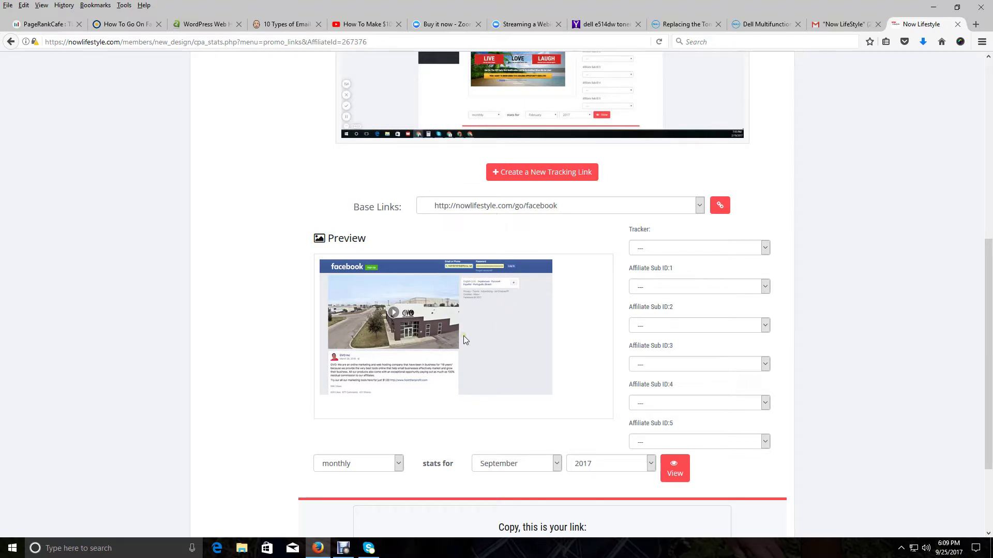
scroll(463, 336, "down", 3)
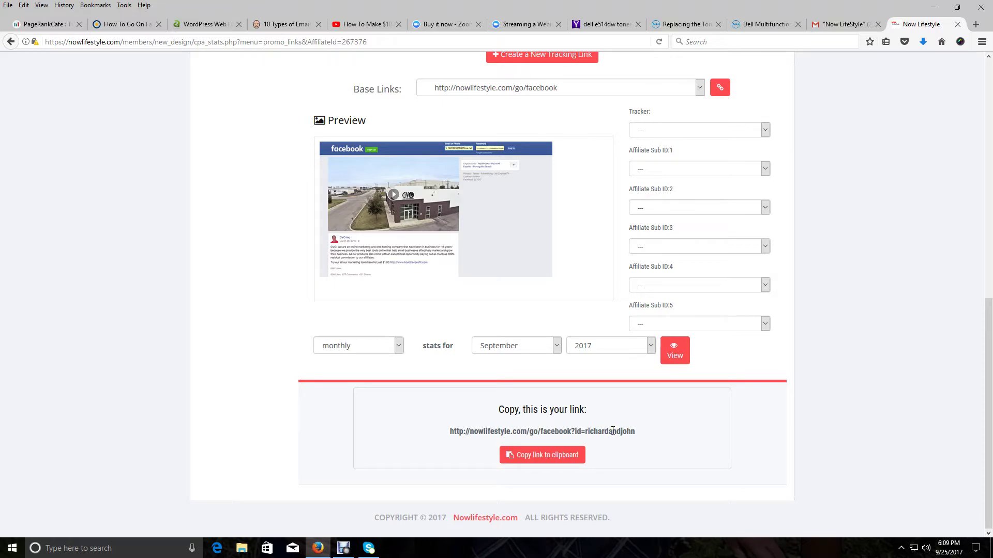
left_click_drag(640, 449, 446, 435)
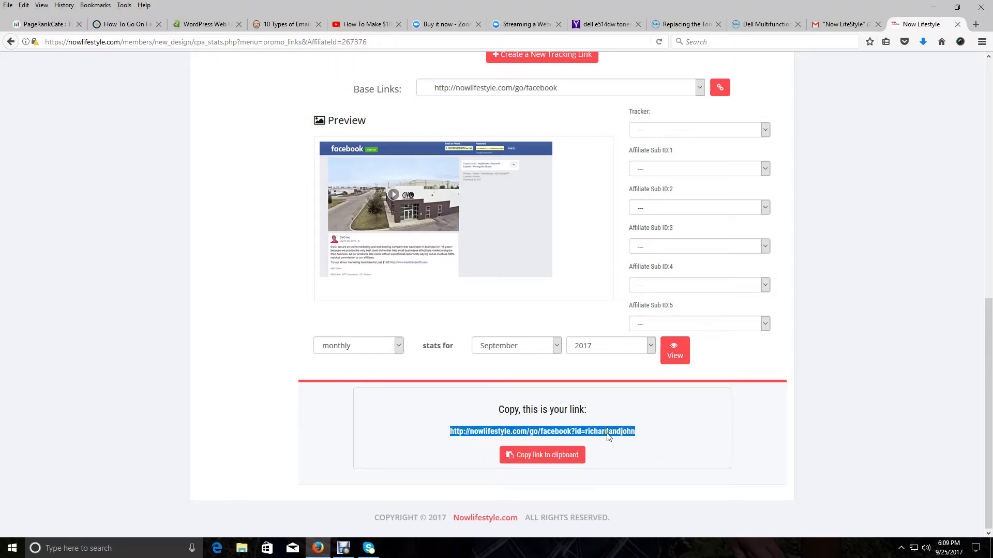
left_click(679, 439)
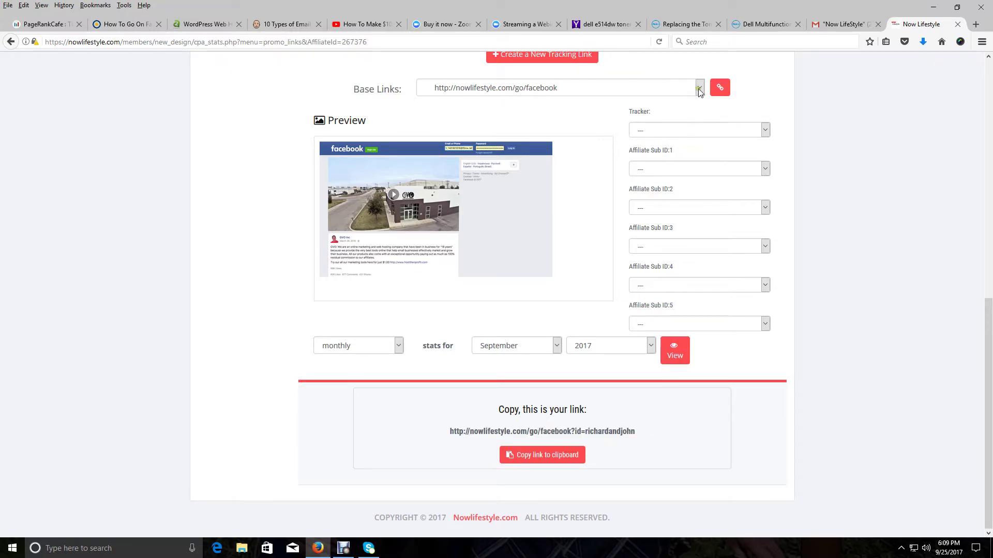
left_click(700, 87)
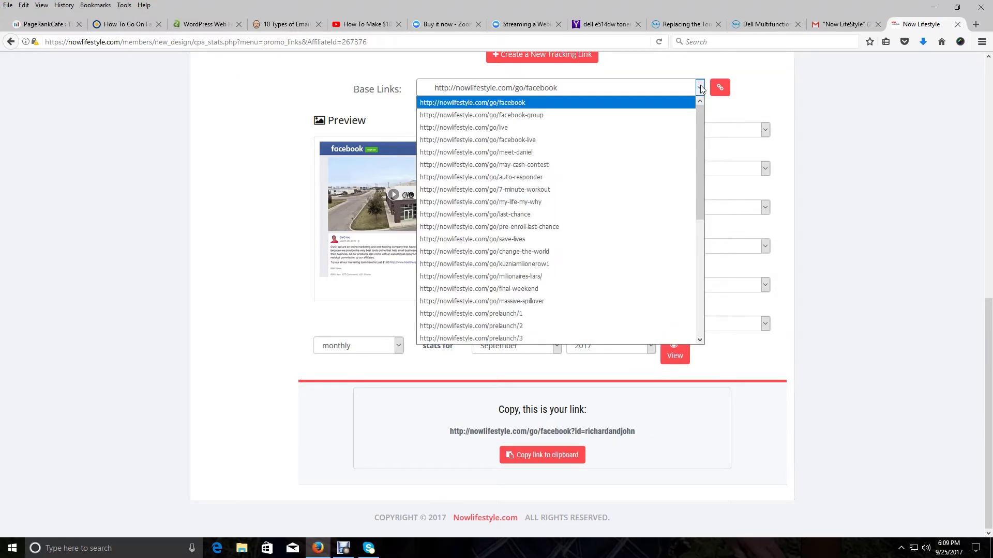
scroll(511, 178, "down", 4)
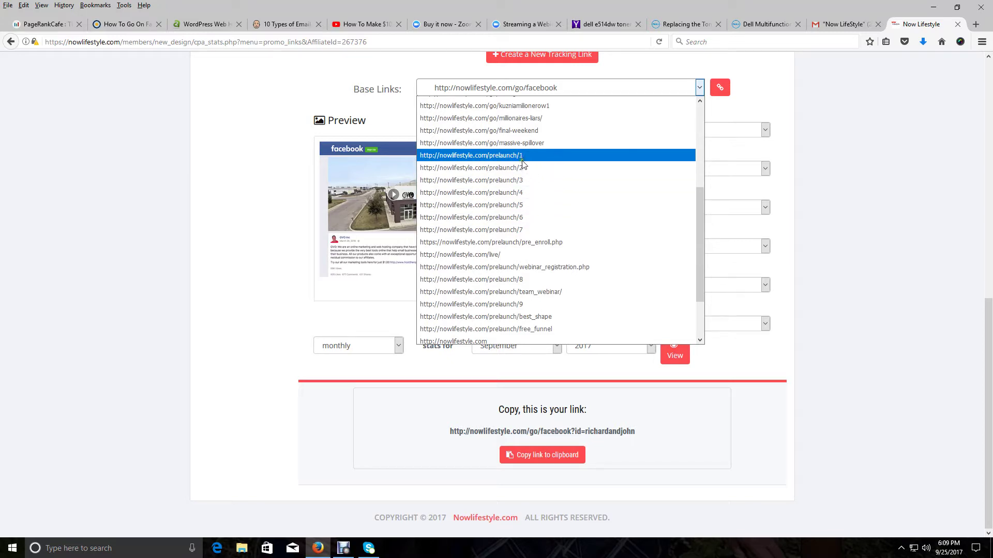
scroll(636, 204, "up", 5)
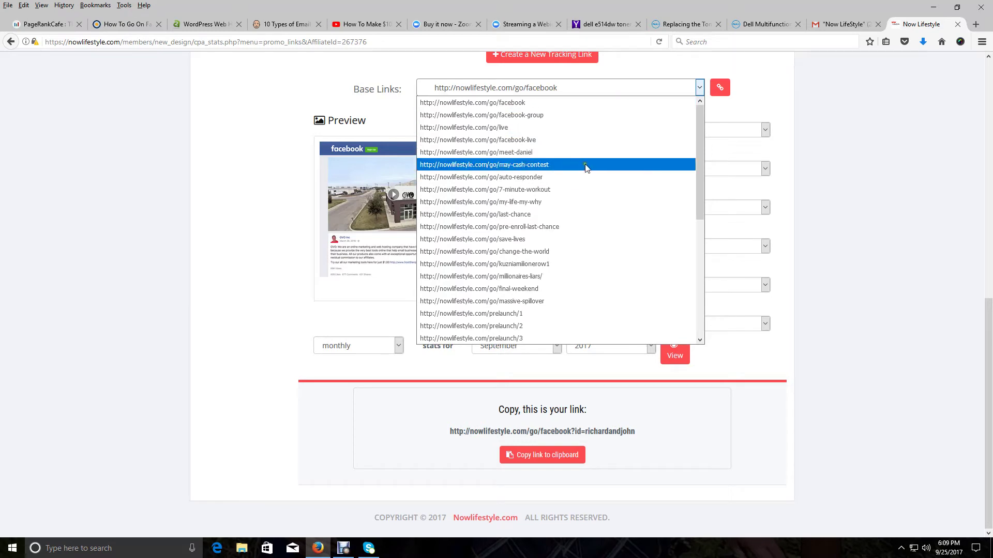
scroll(585, 166, "down", 4)
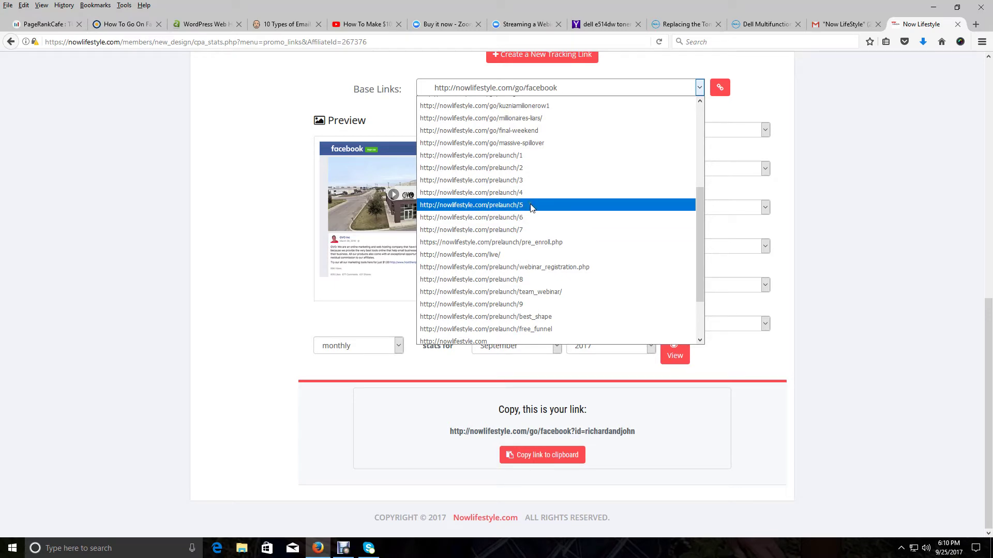
left_click(521, 280)
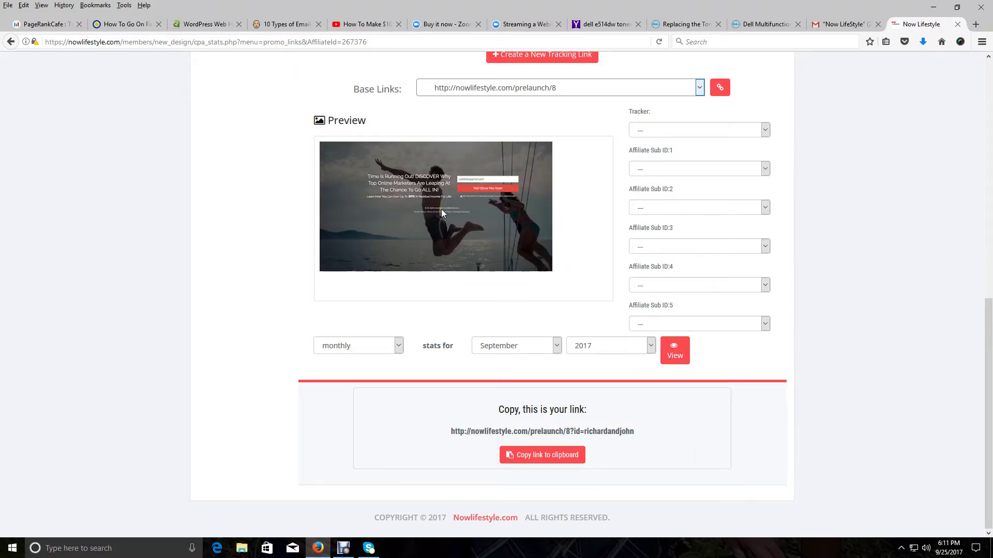
Copy the affiliate link for prelaunch/8, open it in a new browser tab and place the cursor in its email address field
left_click_drag(636, 432, 442, 435)
right_click(484, 426)
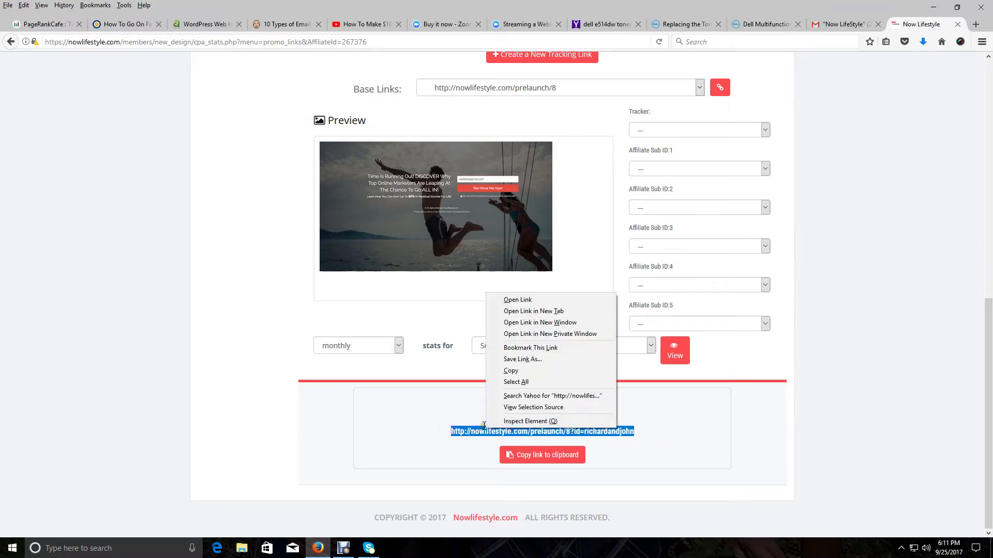
left_click(510, 370)
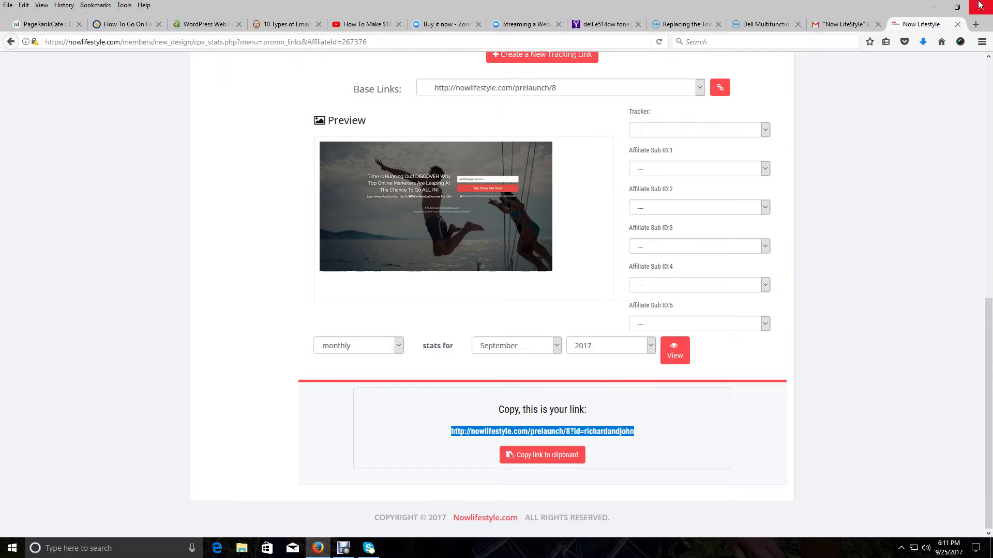
left_click(976, 24)
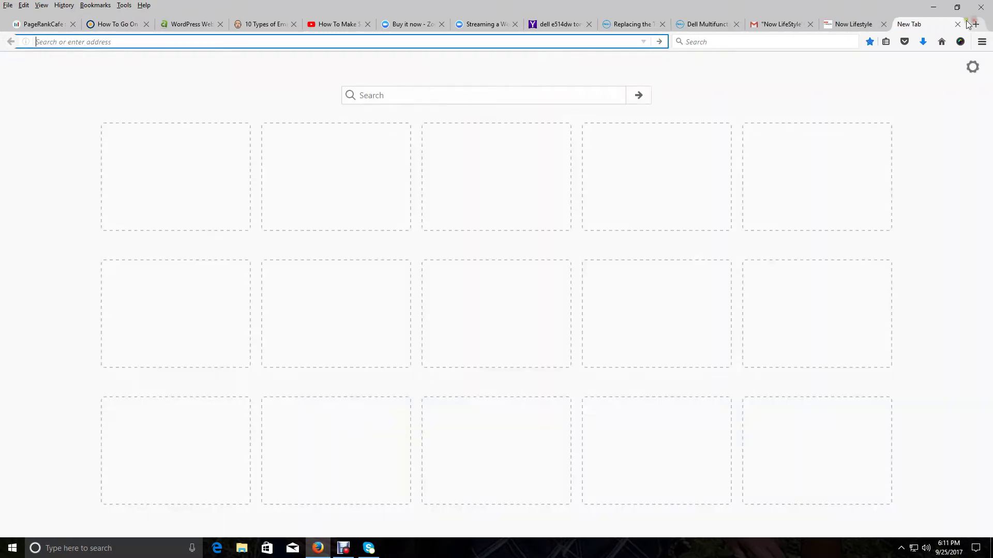
right_click(36, 42)
left_click(67, 84)
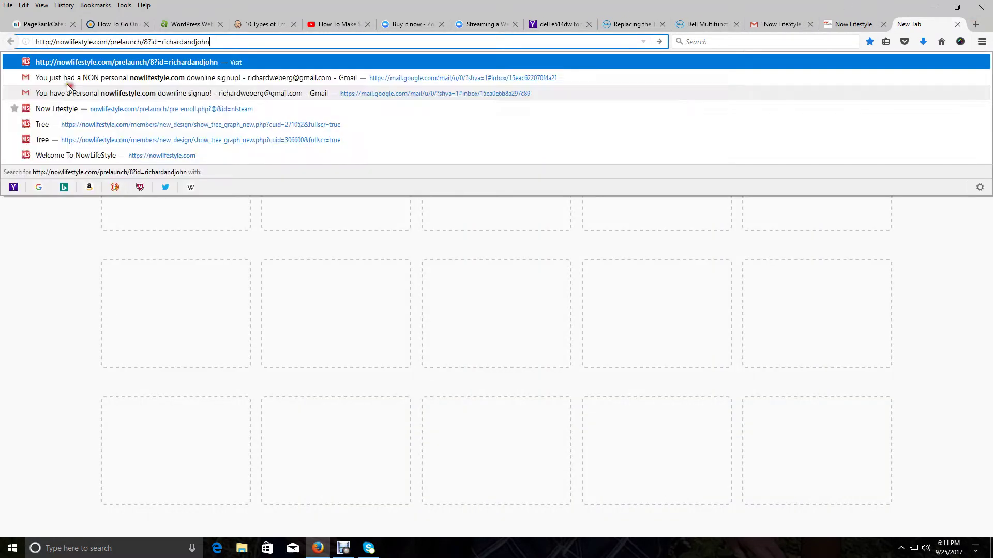
key("Return")
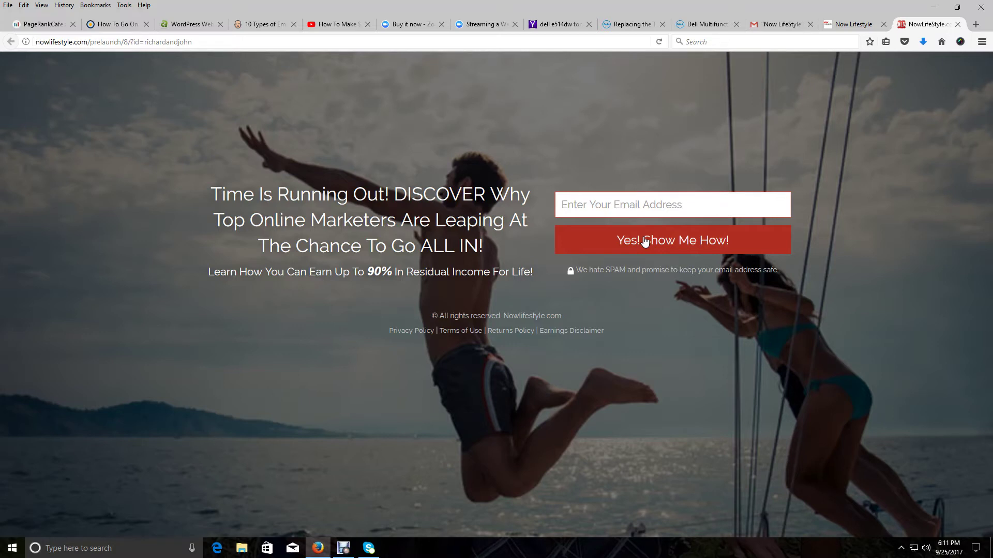
left_click(644, 202)
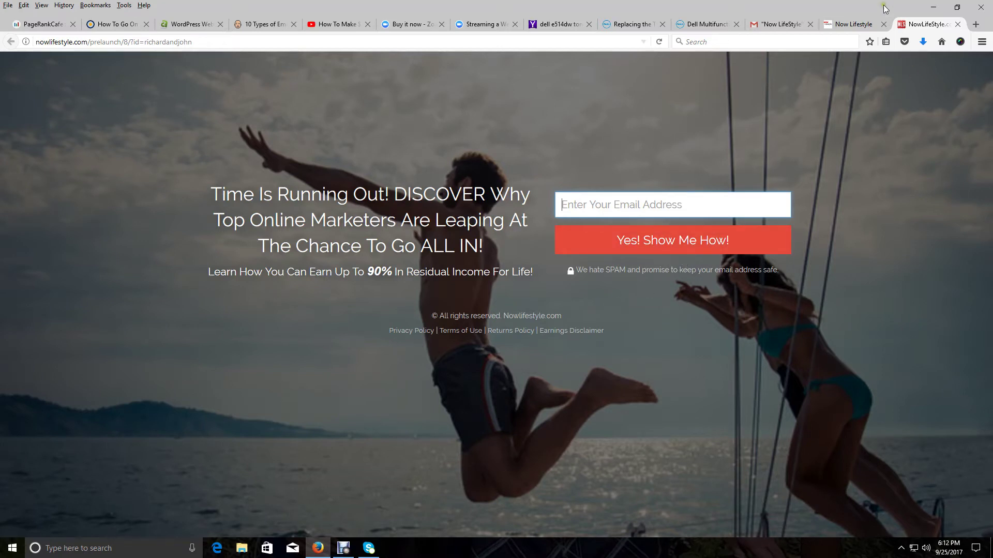
In the Gmail draft, add "(Lead Capture System)" after the Opt-in Pages description and highlight the prelaunch/8 link
left_click(766, 27)
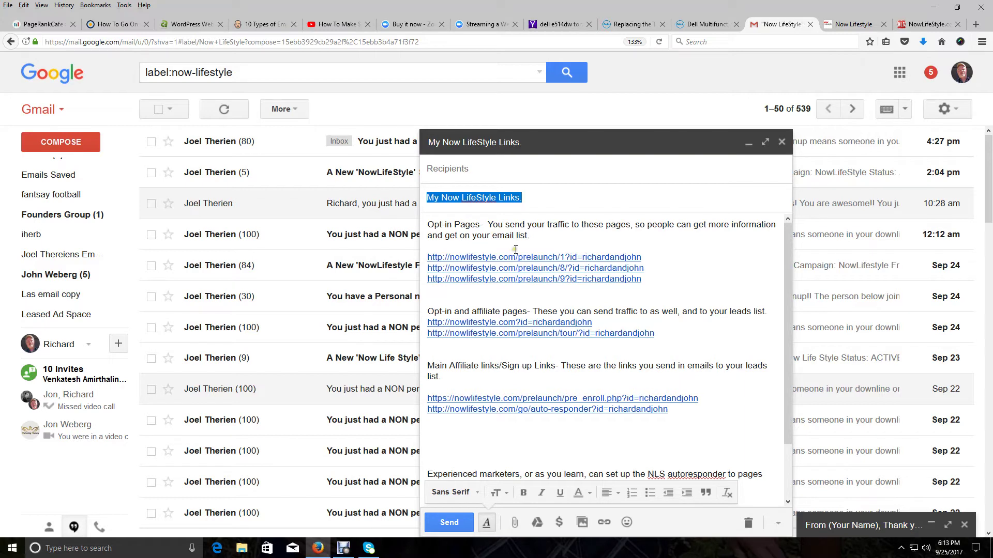
left_click(539, 237)
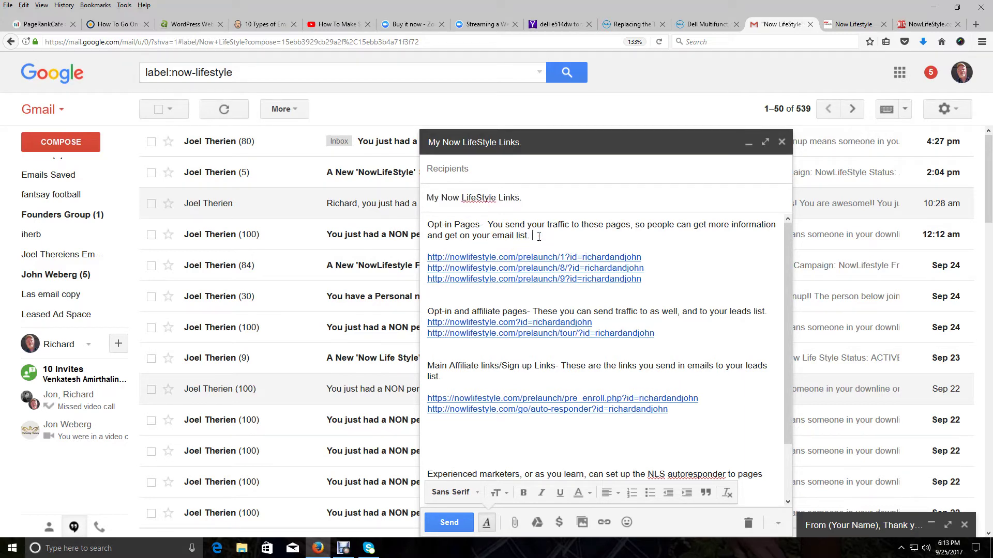
type("(Lead Capture System)")
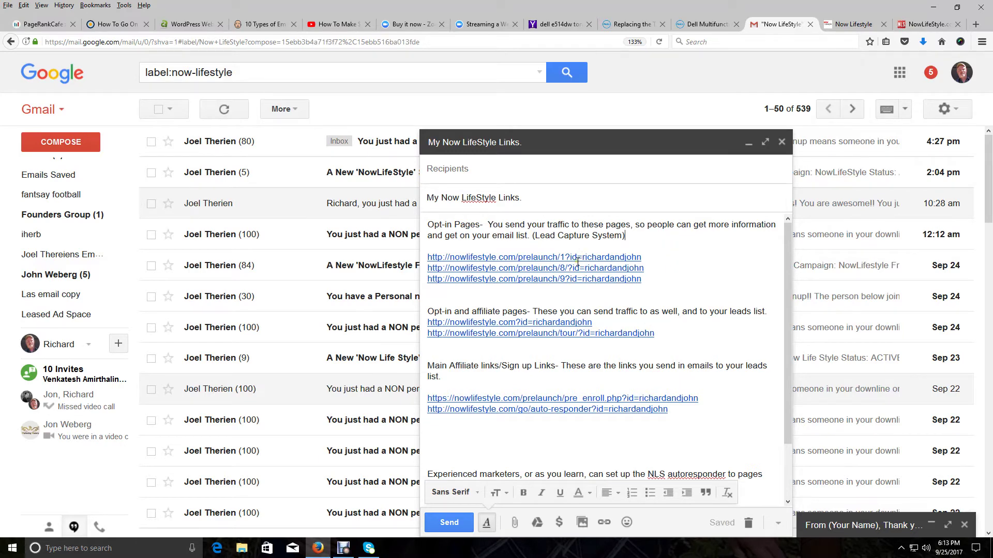
left_click_drag(645, 268, 419, 269)
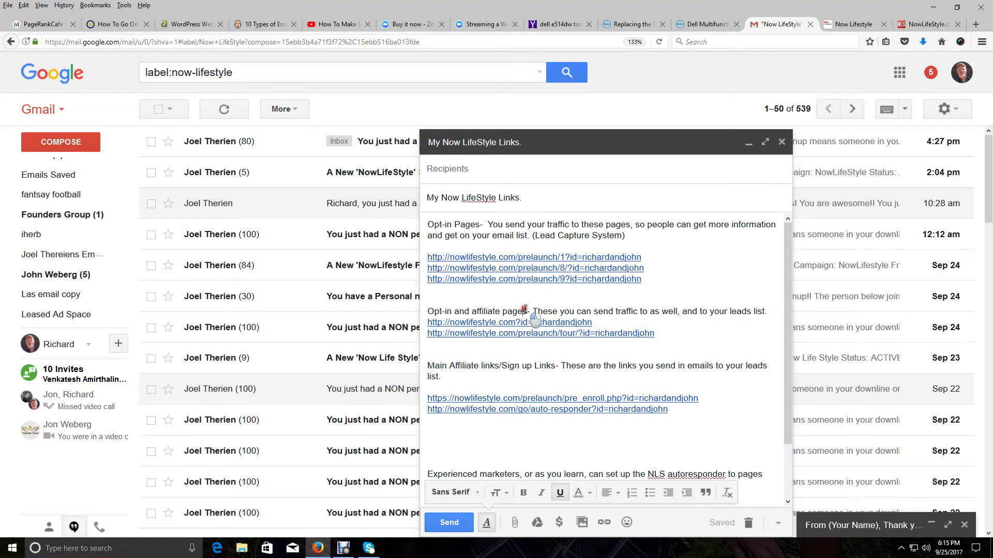
Insert "(Combo page)" after "Opt-in and affiliate pages" in the draft
left_click(528, 312)
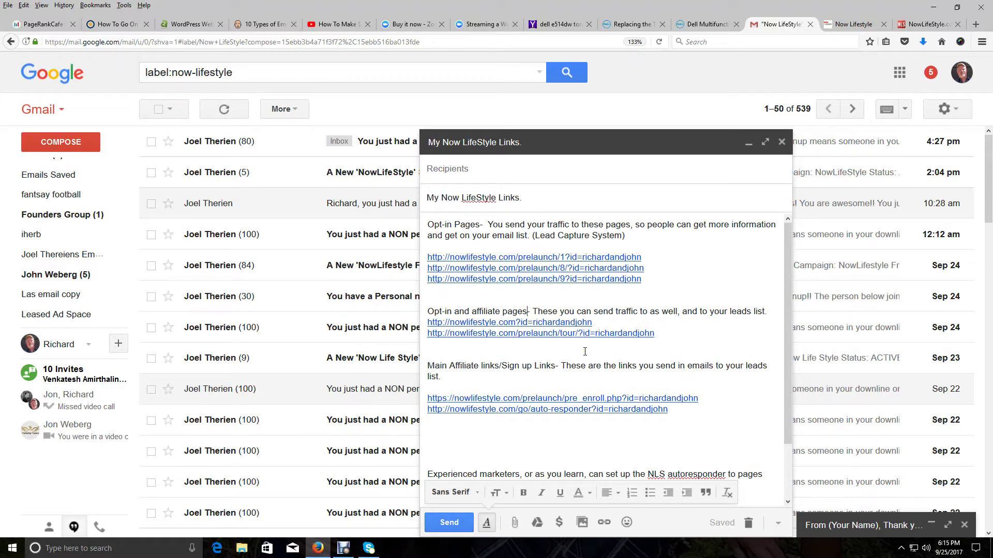
type("(C")
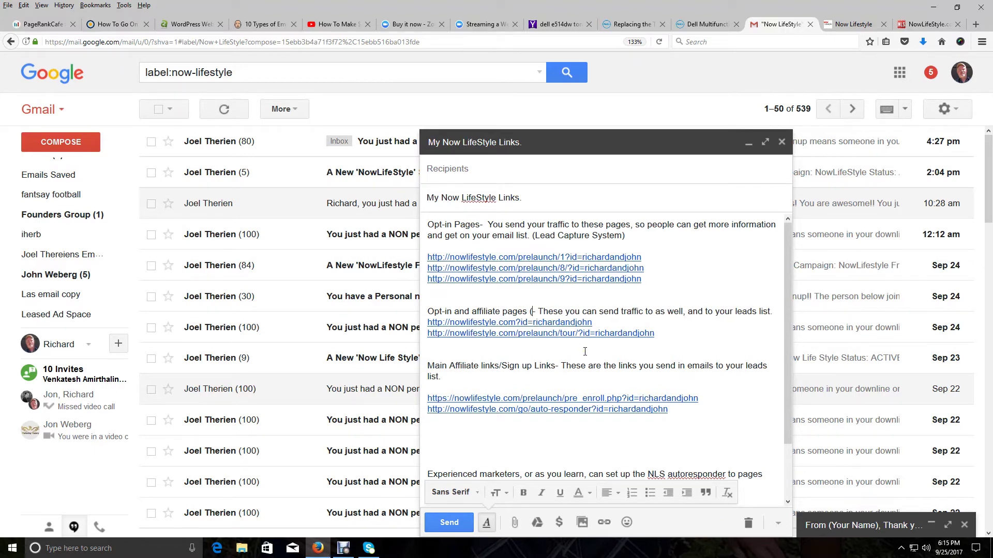
type("ombo pa")
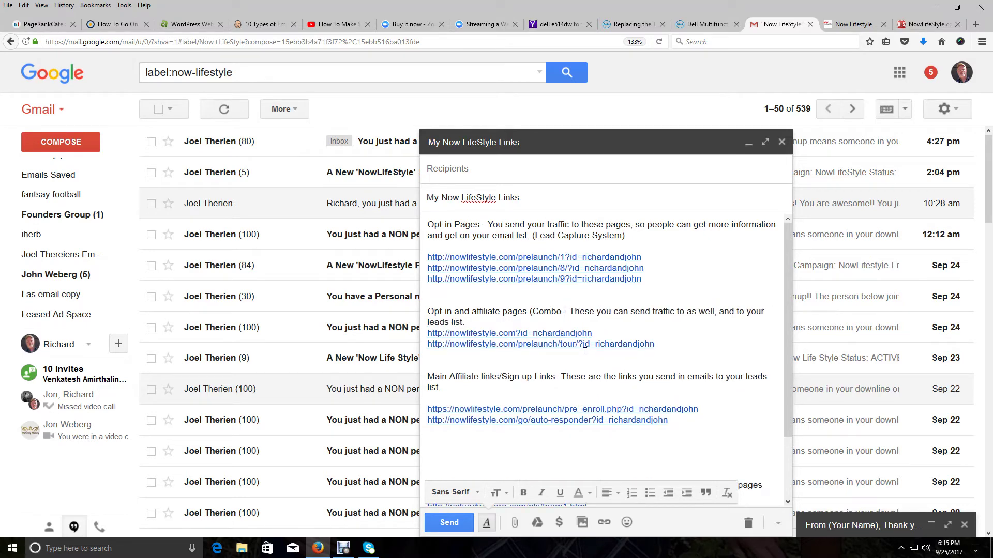
type("ge)")
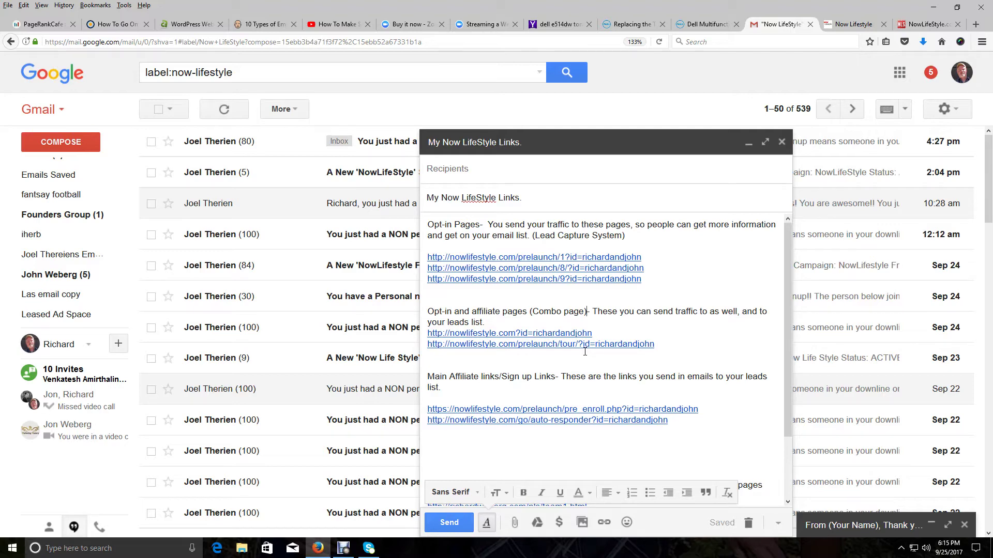
left_click(872, 27)
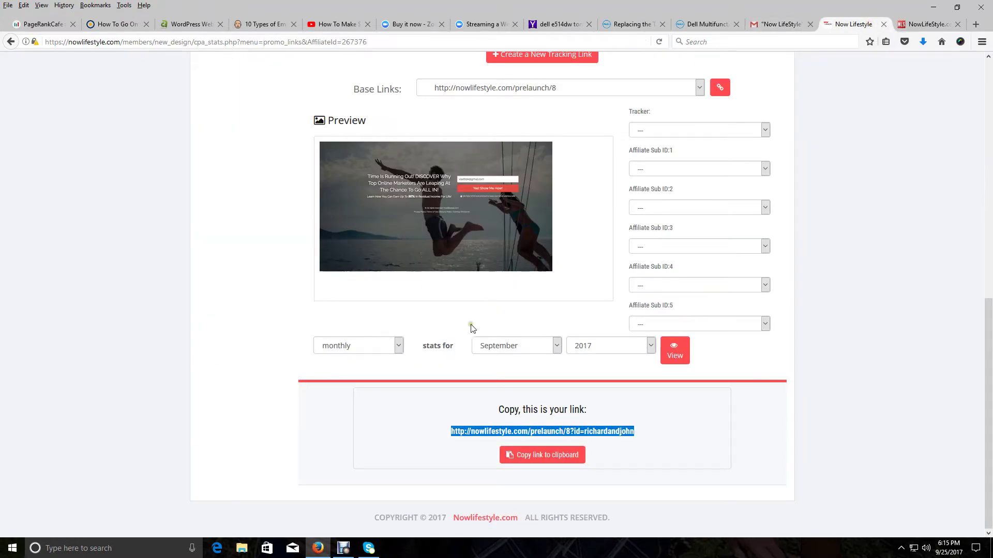
scroll(467, 344, "up", 3)
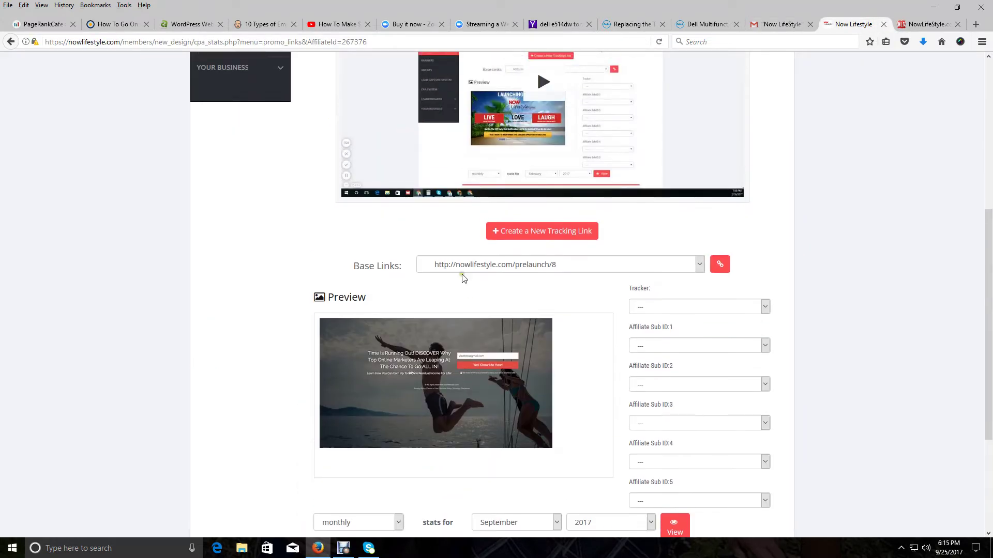
left_click(699, 265)
scroll(581, 324, "down", 3)
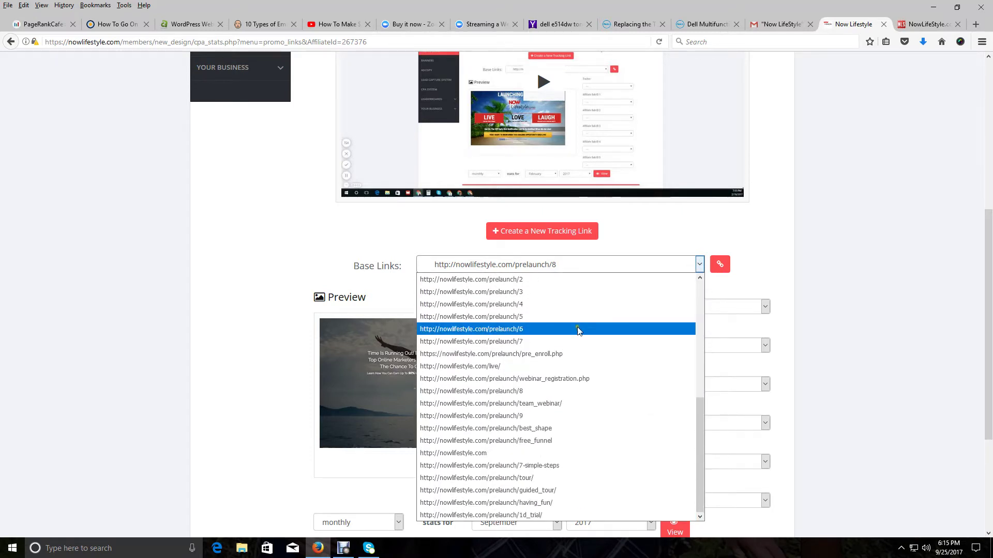
left_click(483, 453)
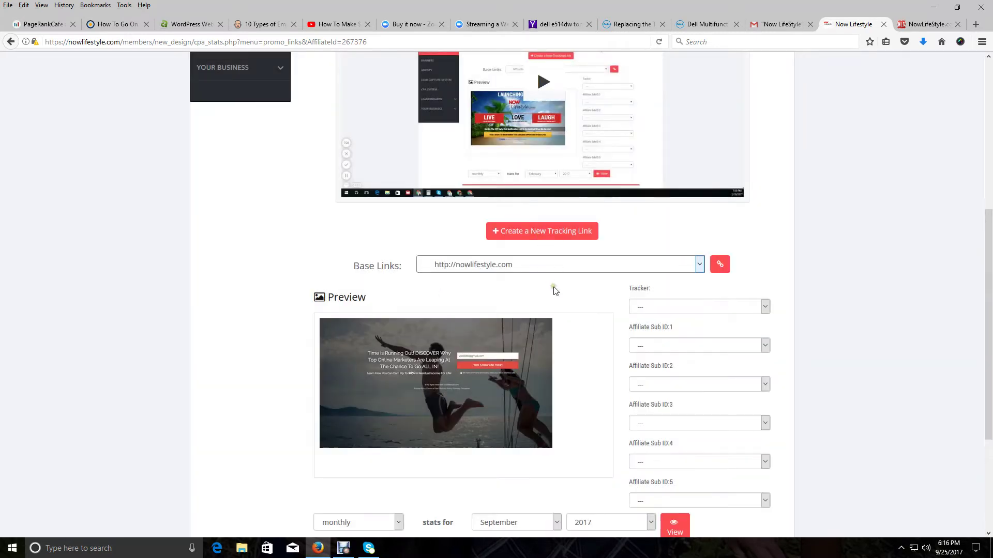
Copy the affiliate link generated for nowlifestyle.com and open it in a new browser tab
scroll(556, 317, "down", 2)
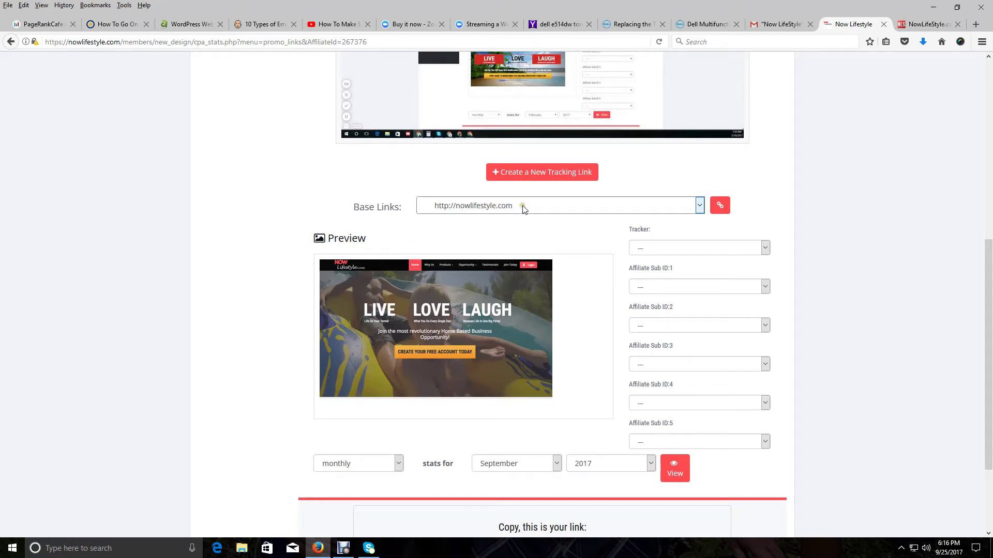
scroll(524, 212, "down", 4)
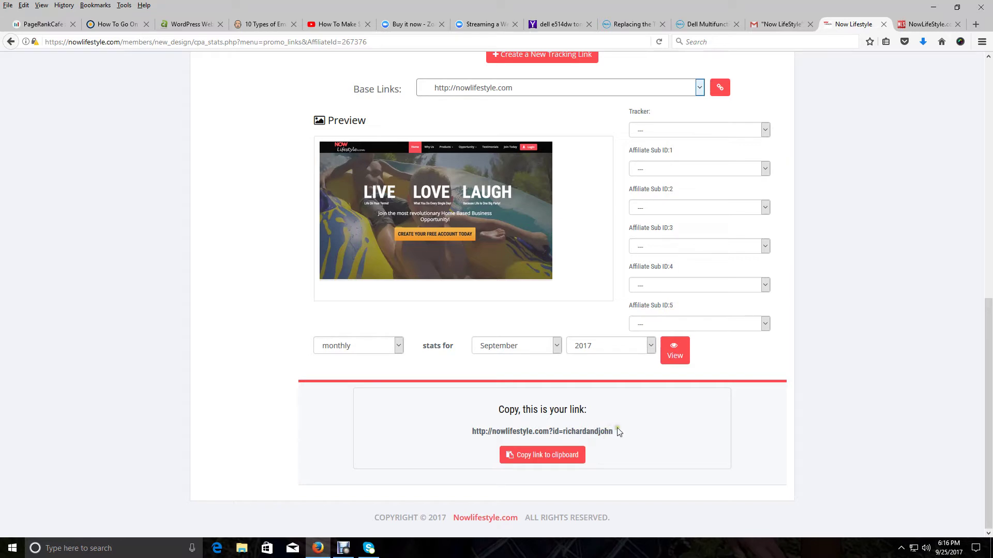
left_click_drag(620, 437, 572, 432)
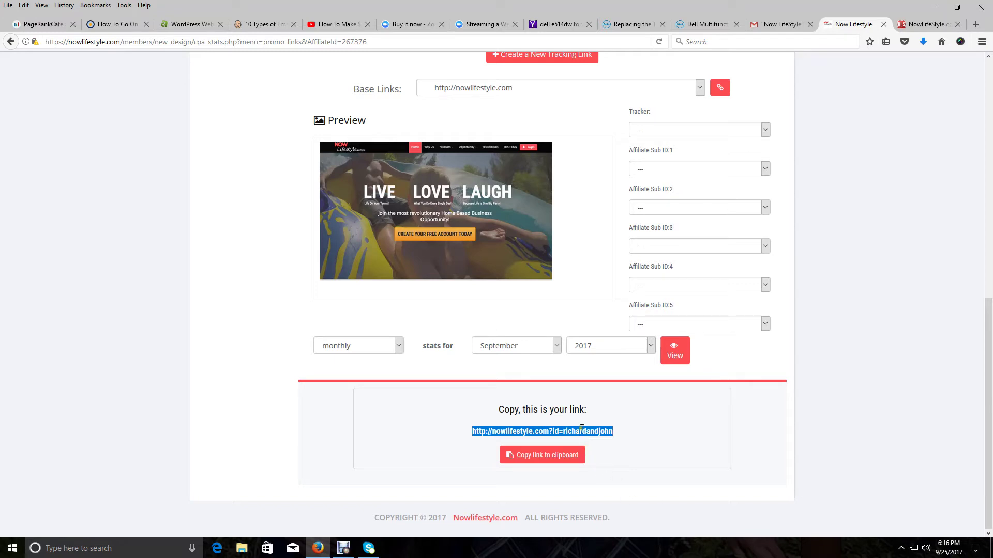
right_click(582, 429)
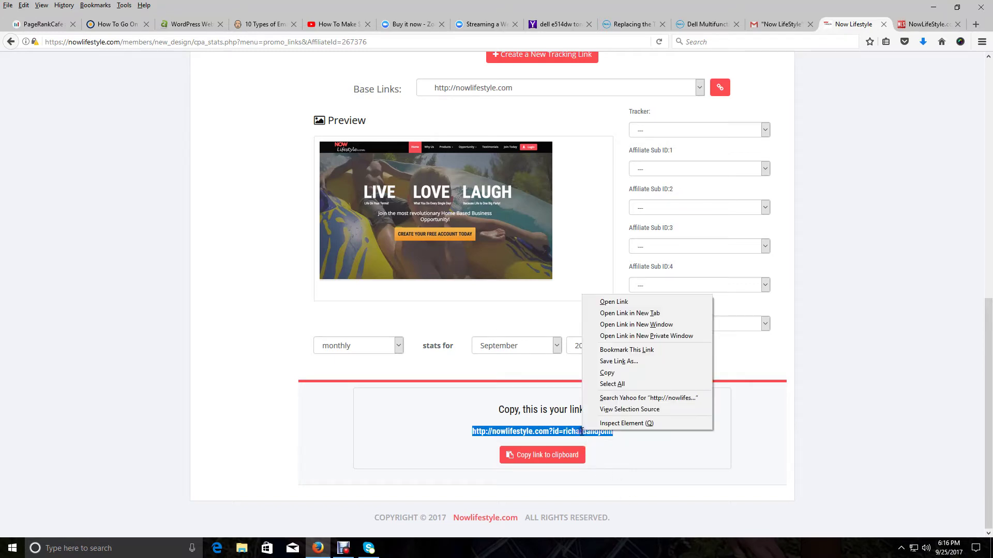
left_click(607, 372)
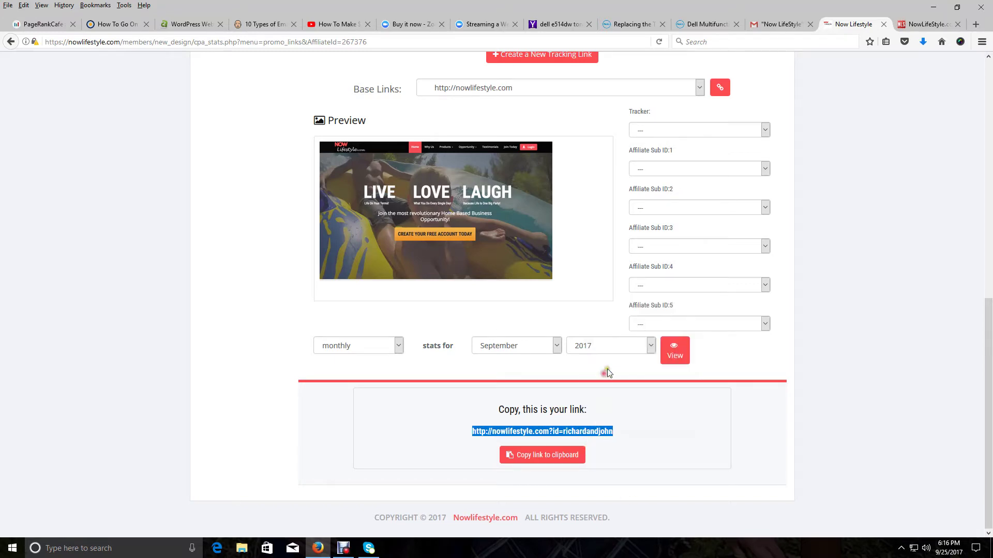
left_click(976, 24)
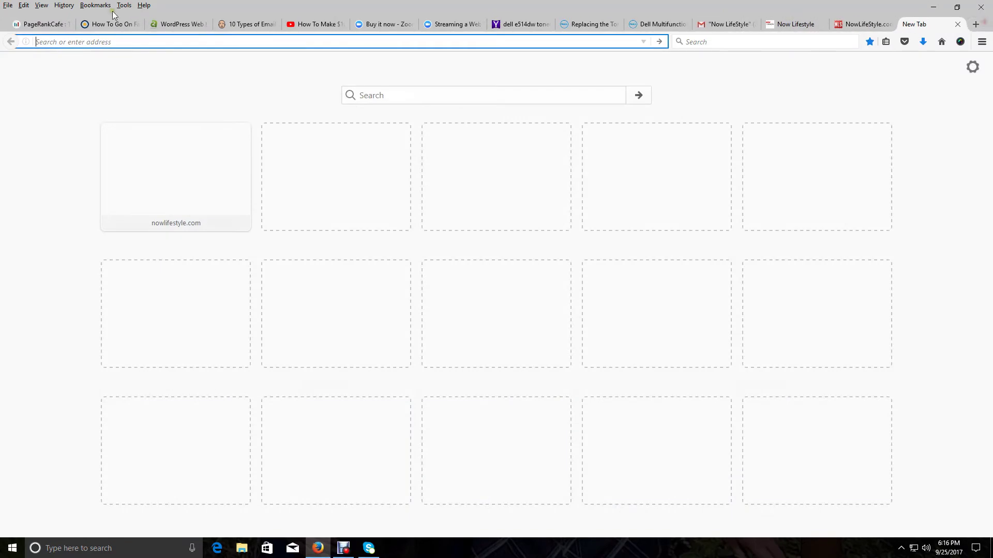
right_click(75, 40)
left_click(100, 84)
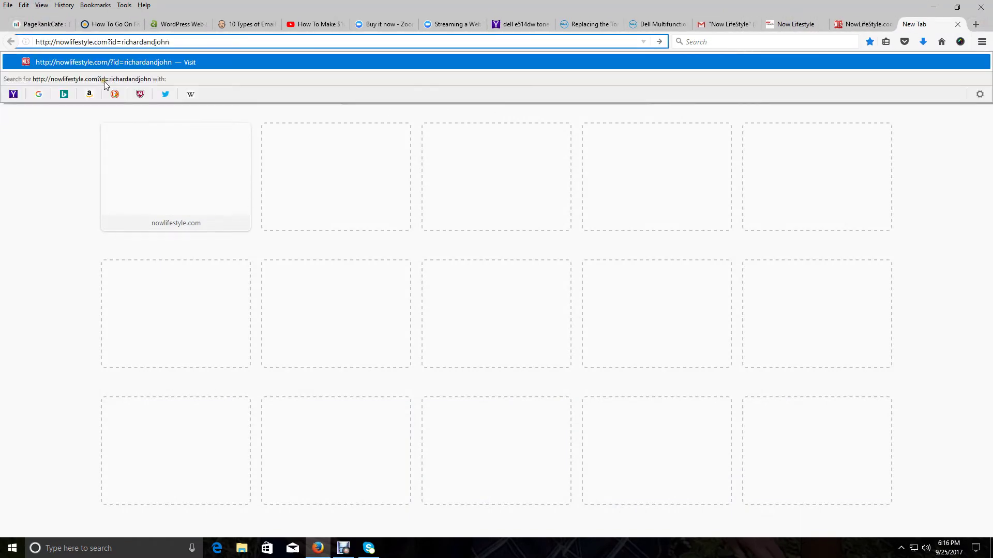
key("Return")
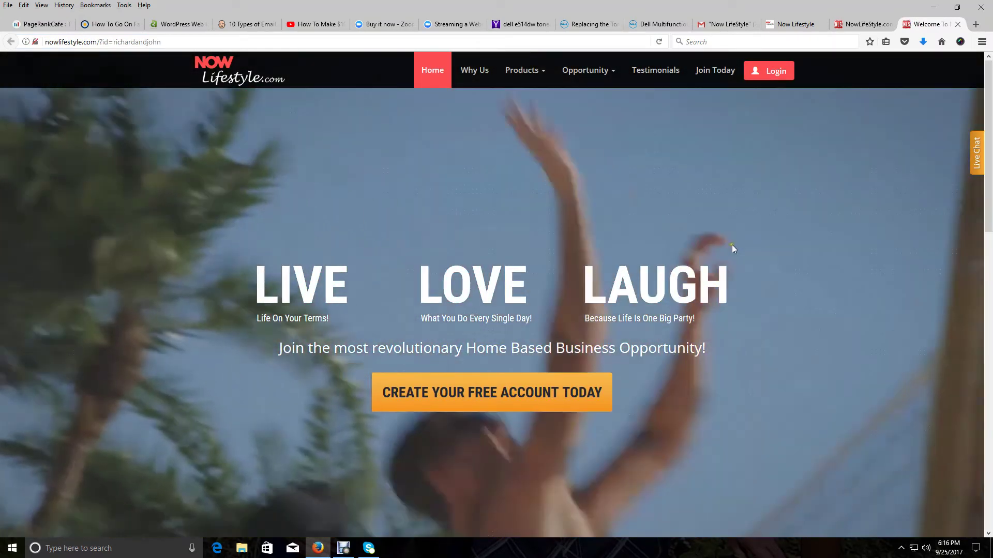
Look through the Now Lifestyle home page, then open its free account sign-up form and close it
scroll(730, 250, "down", 5)
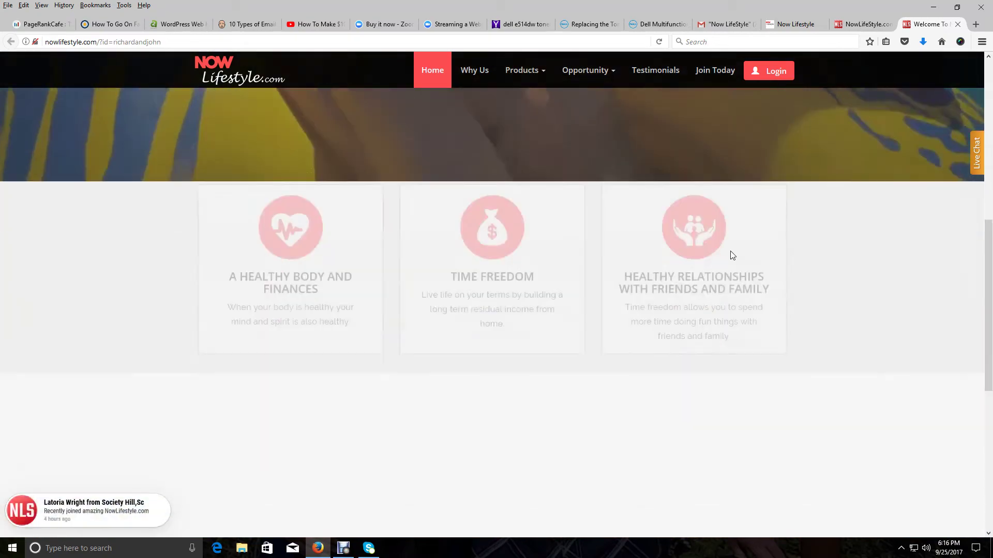
scroll(730, 255, "down", 2)
scroll(730, 256, "up", 10)
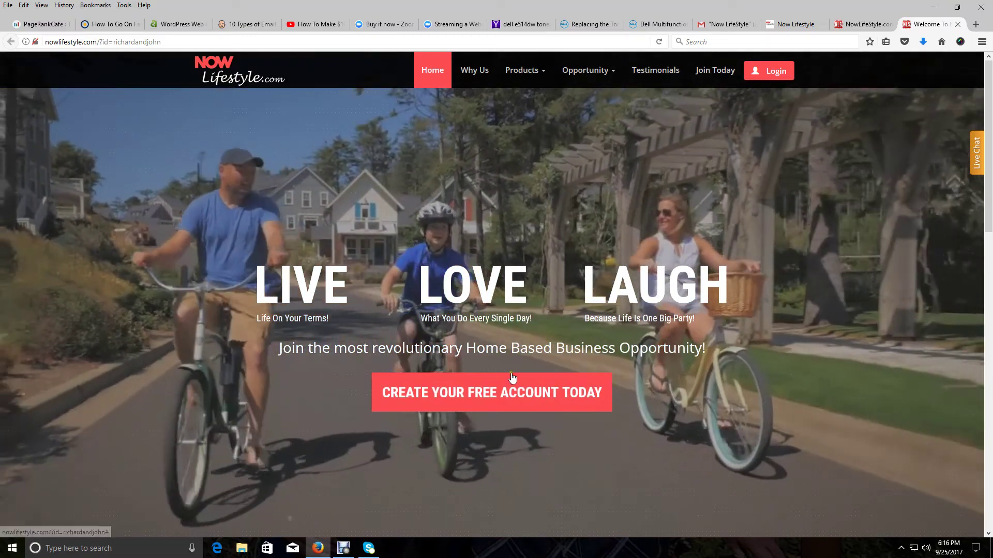
scroll(512, 375, "down", 2)
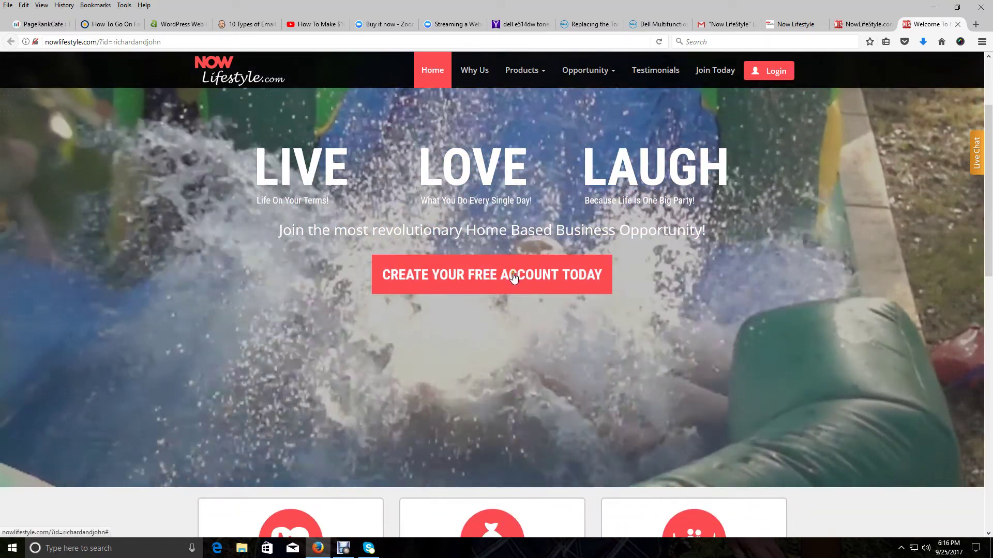
left_click(513, 277)
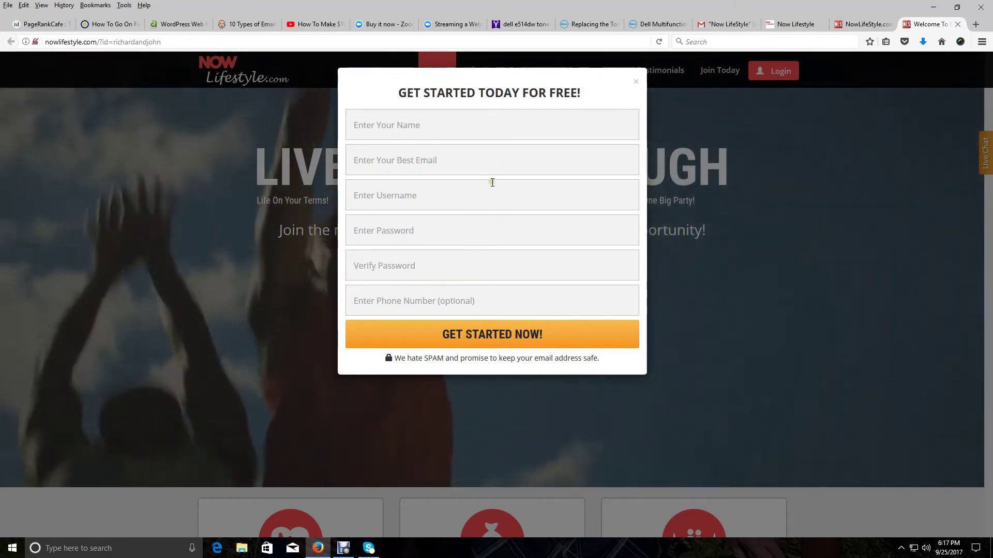
left_click(839, 196)
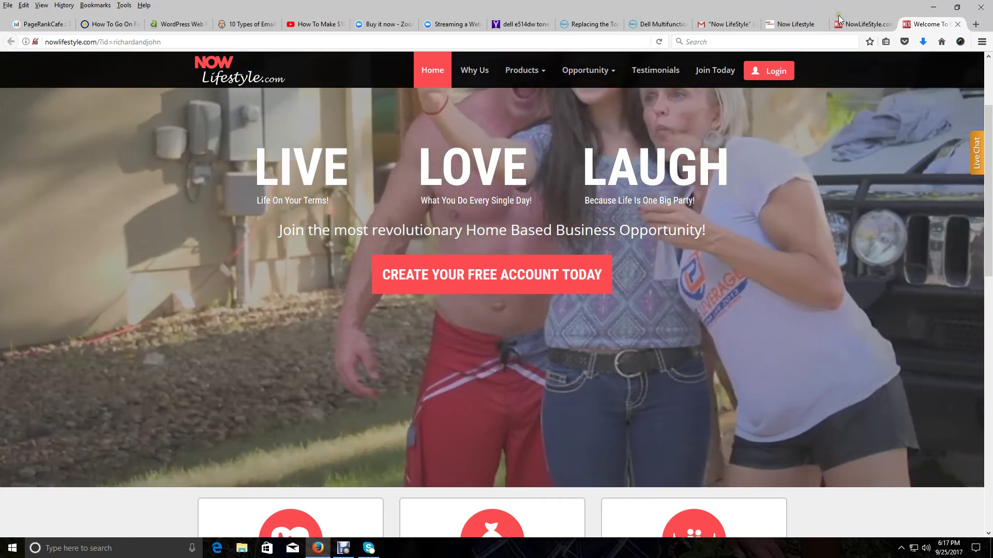
Compare the prelaunch/8 opt-in page with the Now Lifestyle home page, including the home page's Products and Opportunity navigation entries
left_click(844, 23)
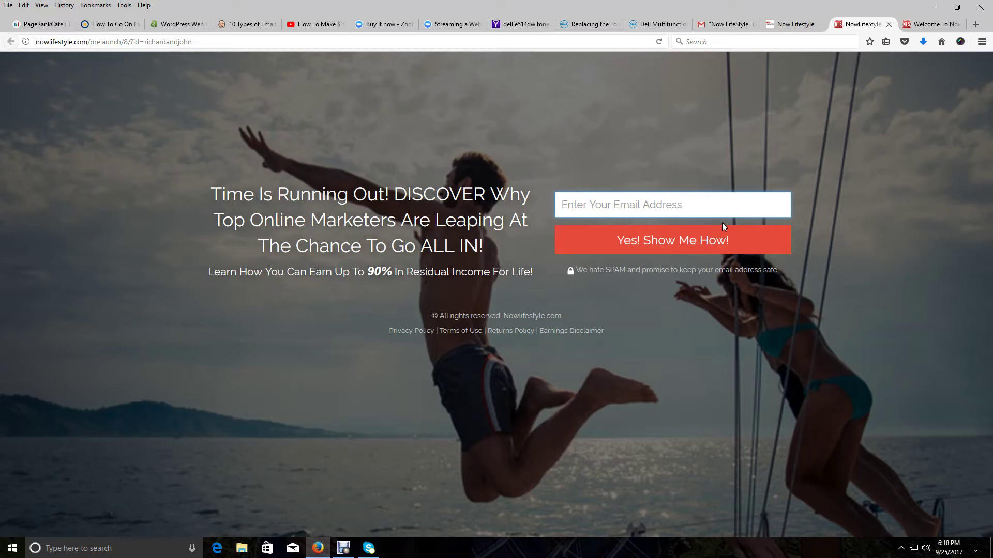
left_click(950, 28)
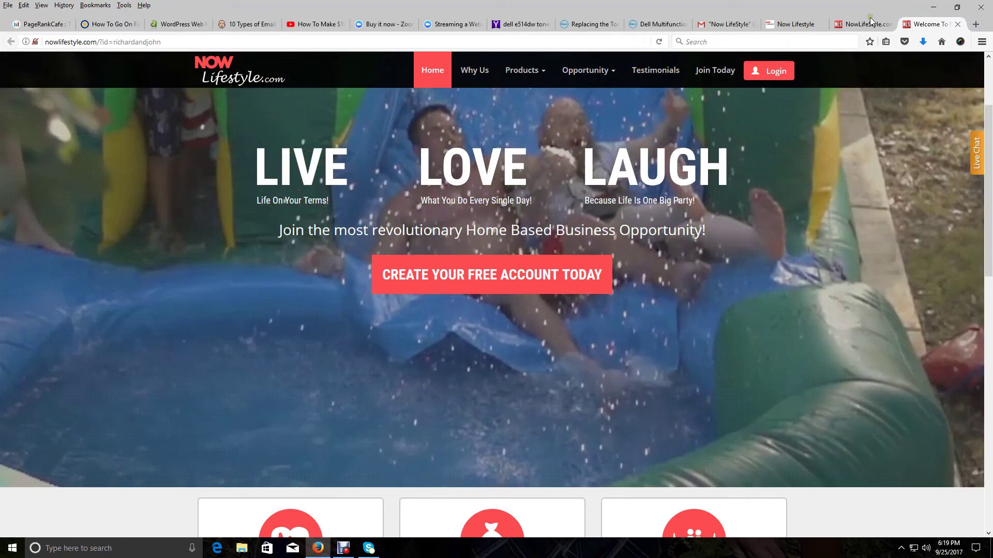
left_click(862, 24)
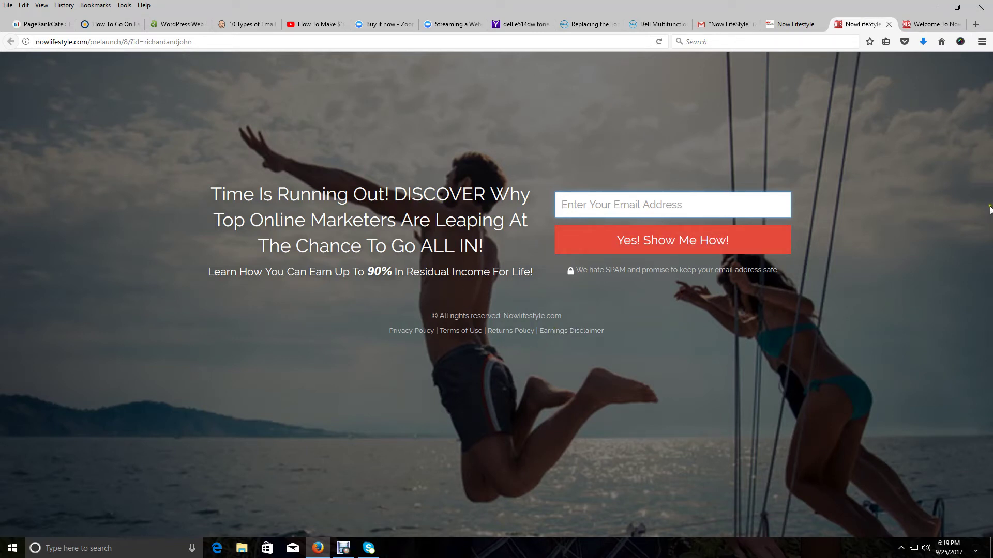
left_click(931, 24)
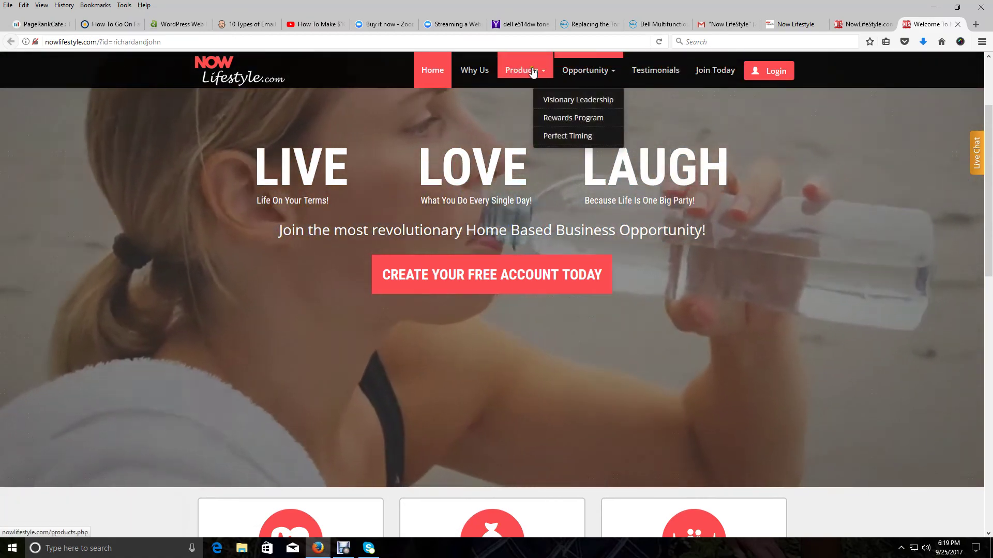
mouse_move(533, 72)
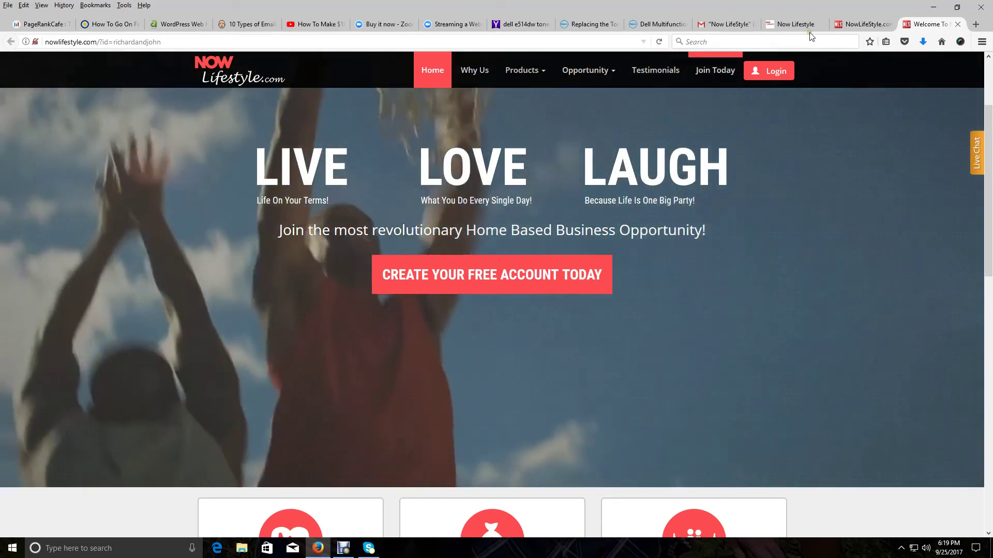
left_click(848, 27)
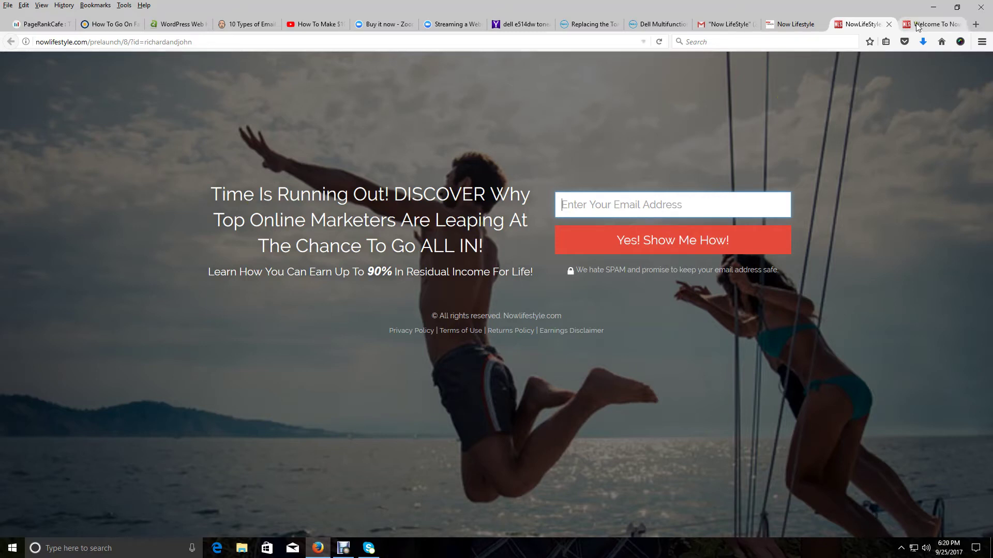
Switch to the Gmail draft and highlight the prelaunch/tour link under the combo page section
left_click(795, 25)
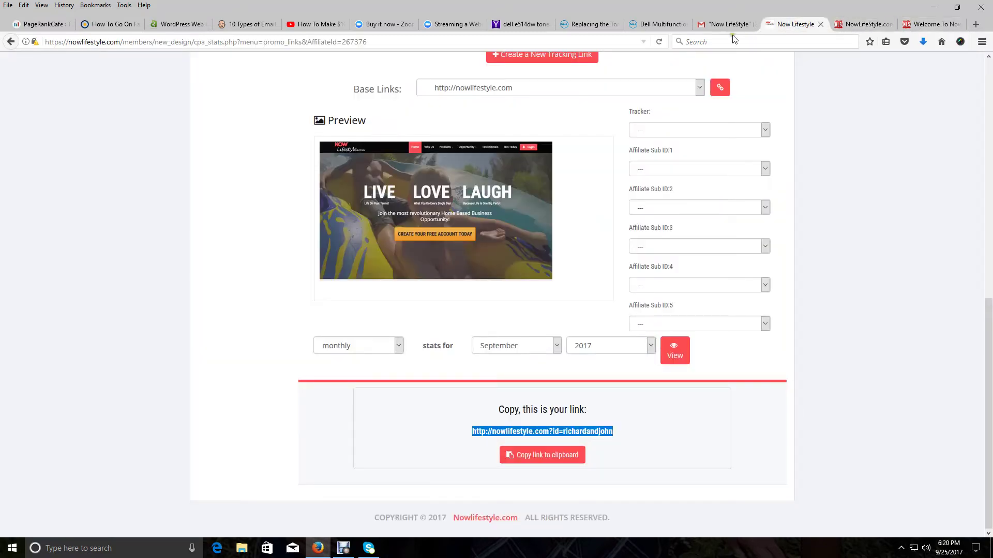
left_click(729, 25)
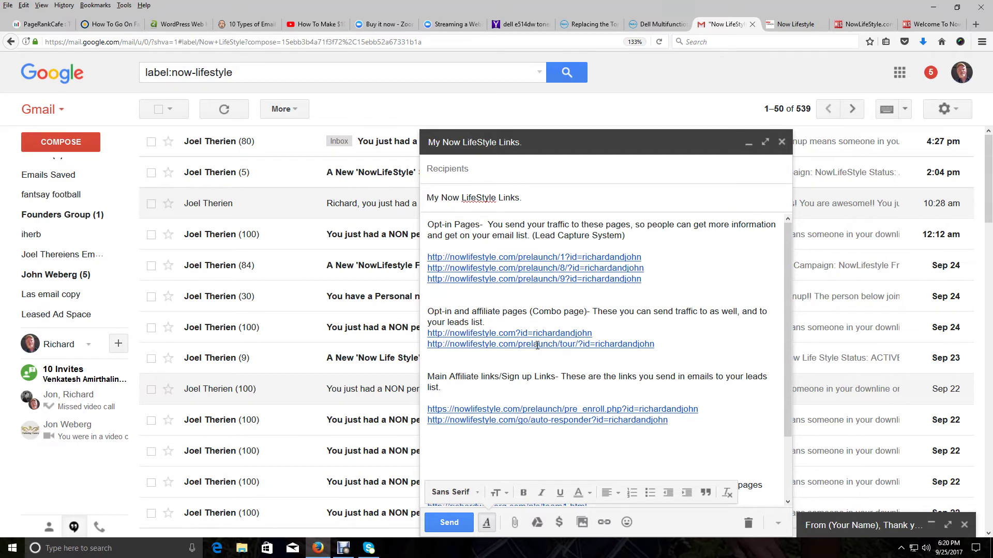
left_click_drag(655, 344, 409, 350)
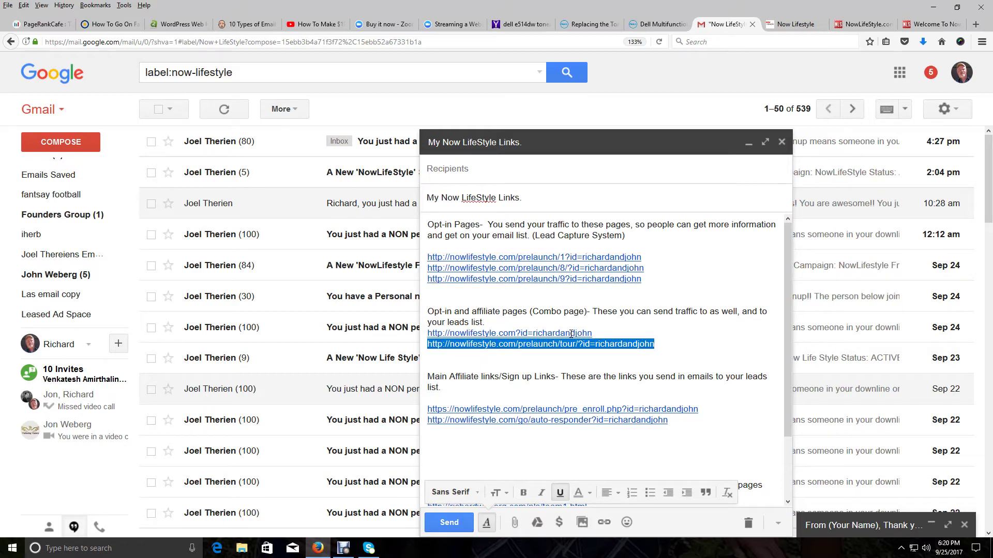
left_click(794, 25)
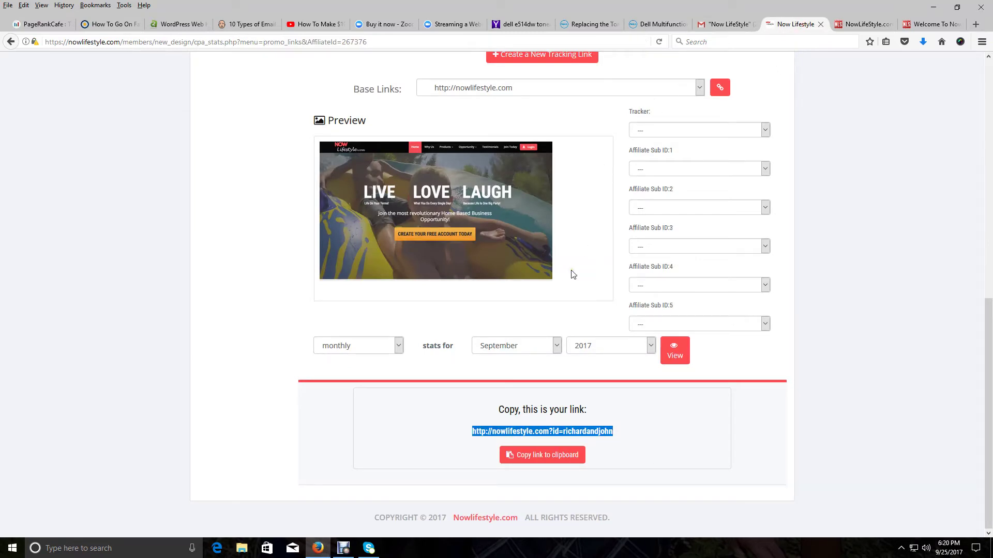
scroll(573, 274, "up", 2)
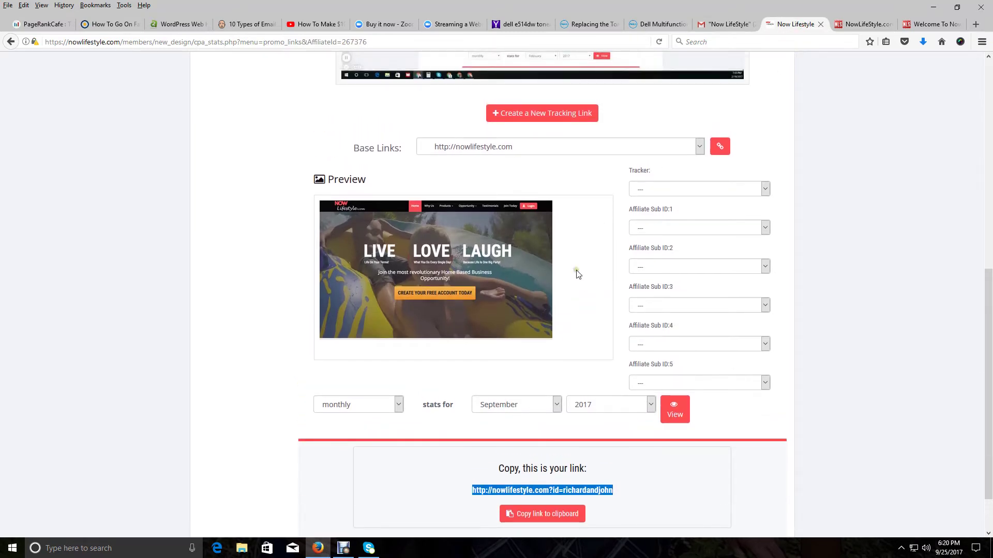
left_click(700, 146)
scroll(638, 182, "down", 2)
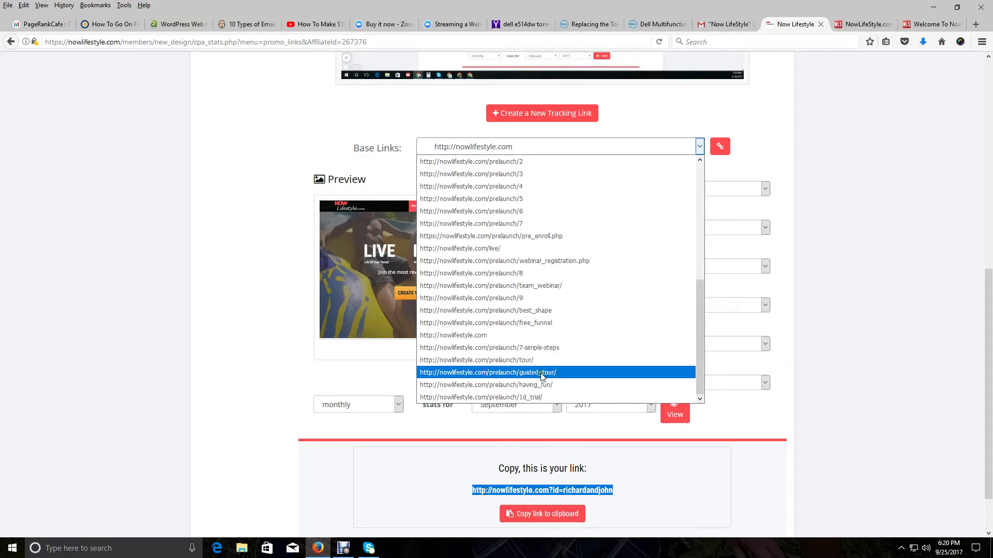
left_click(541, 374)
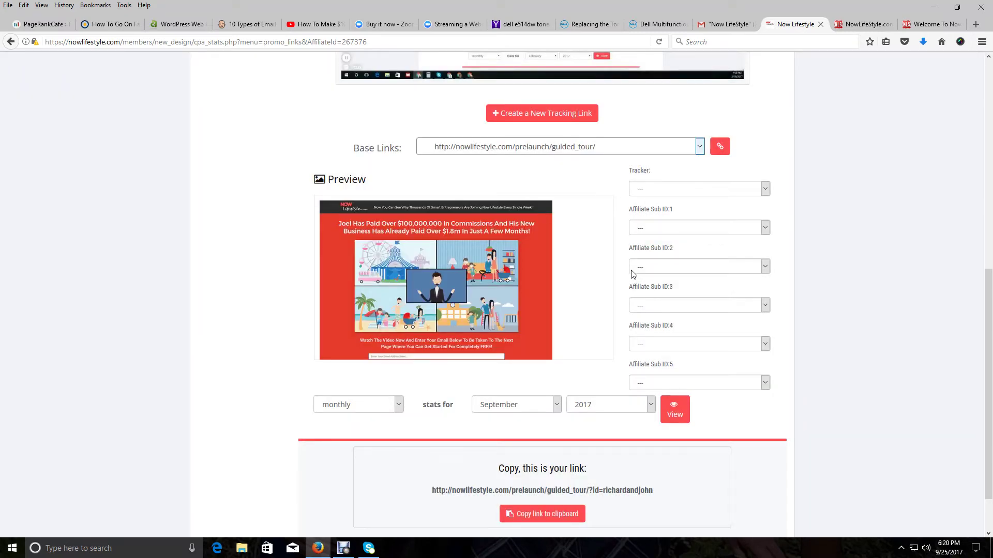
Copy the generated guided_tour affiliate link from the promo links page and open it in a new browser tab
scroll(631, 274, "down", 2)
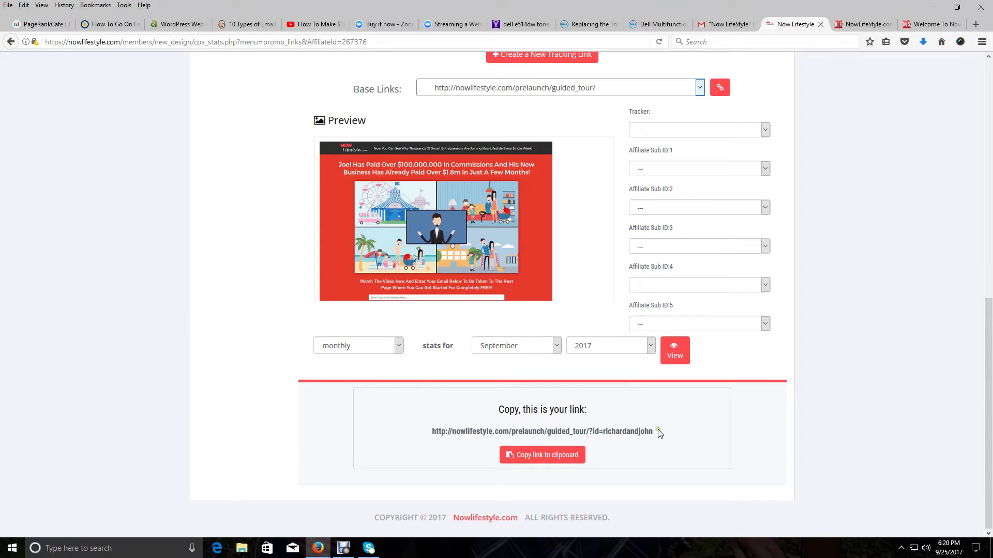
left_click_drag(618, 468, 433, 433)
right_click(434, 432)
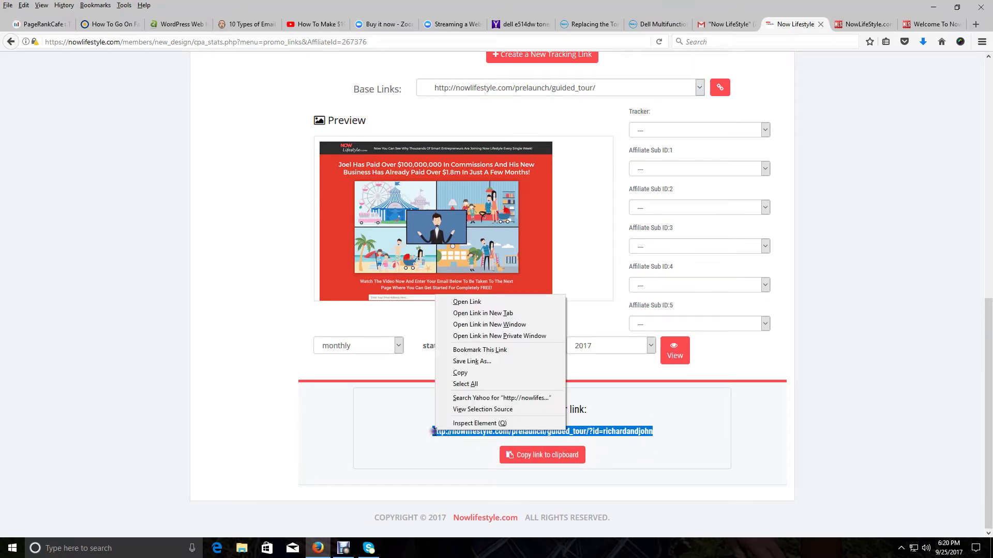
left_click(486, 375)
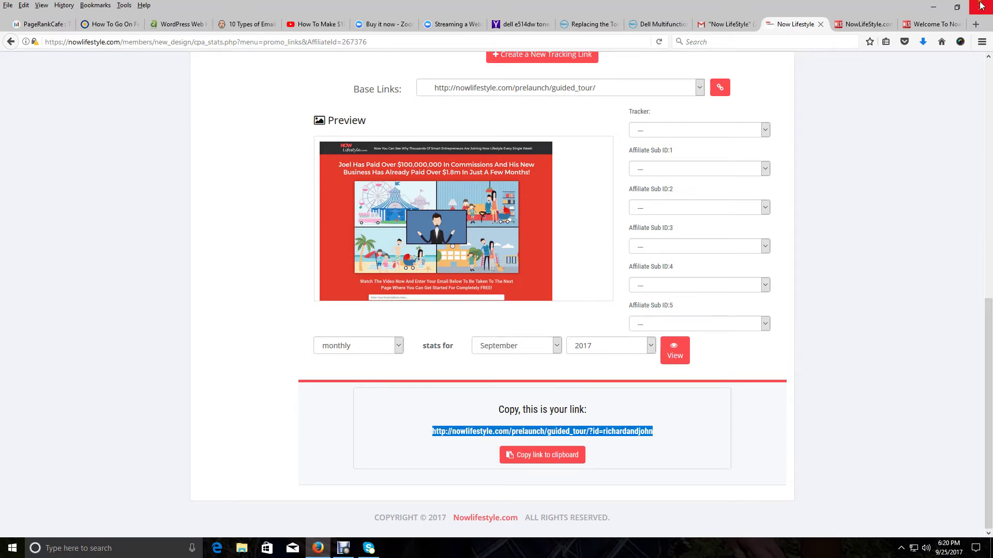
left_click(975, 24)
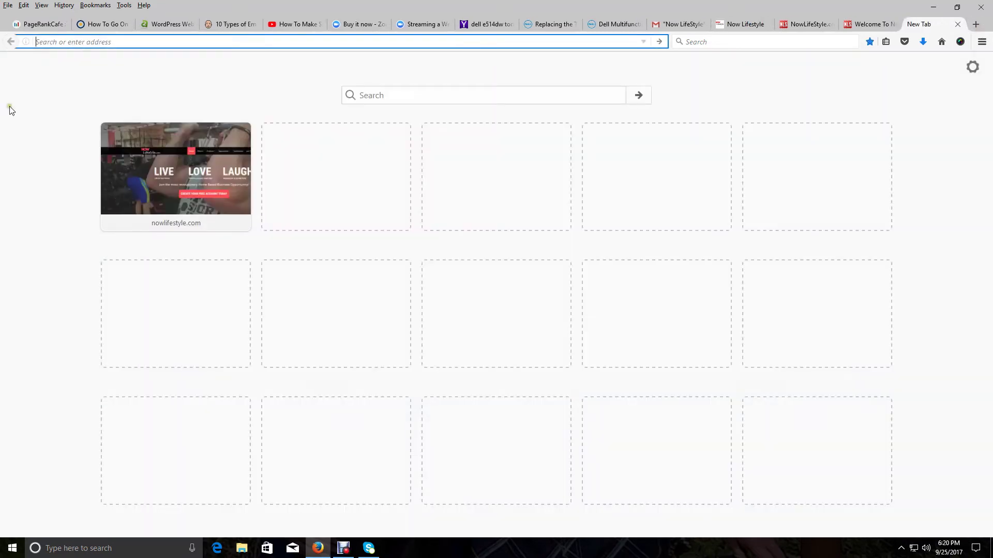
right_click(57, 42)
left_click(79, 85)
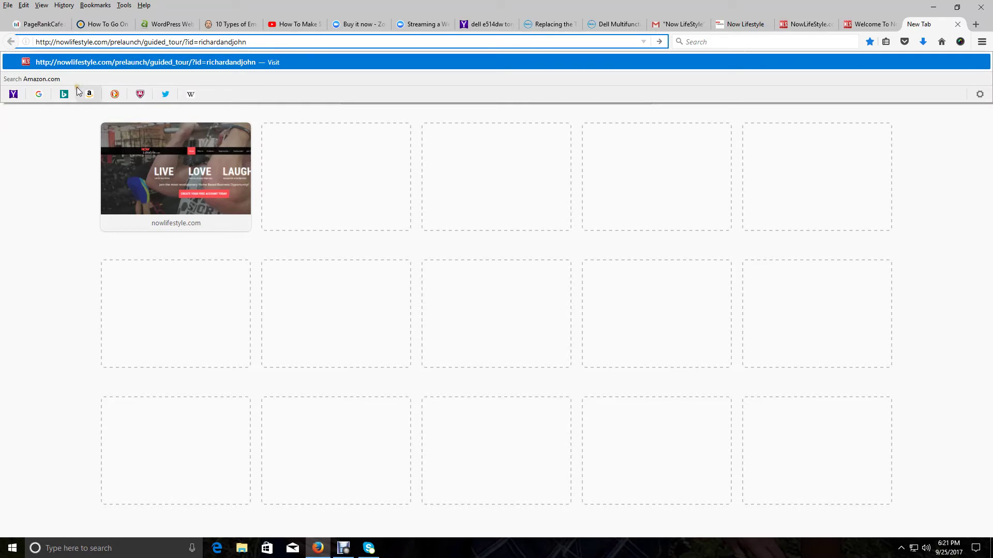
key("Return")
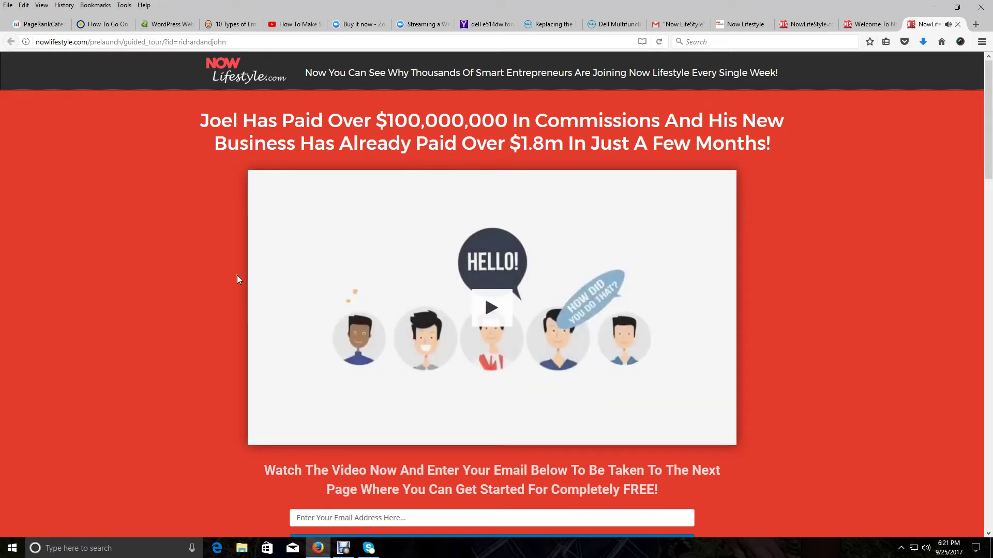
Try to opt in on the guided tour page with a saved email address
scroll(561, 220, "down", 4)
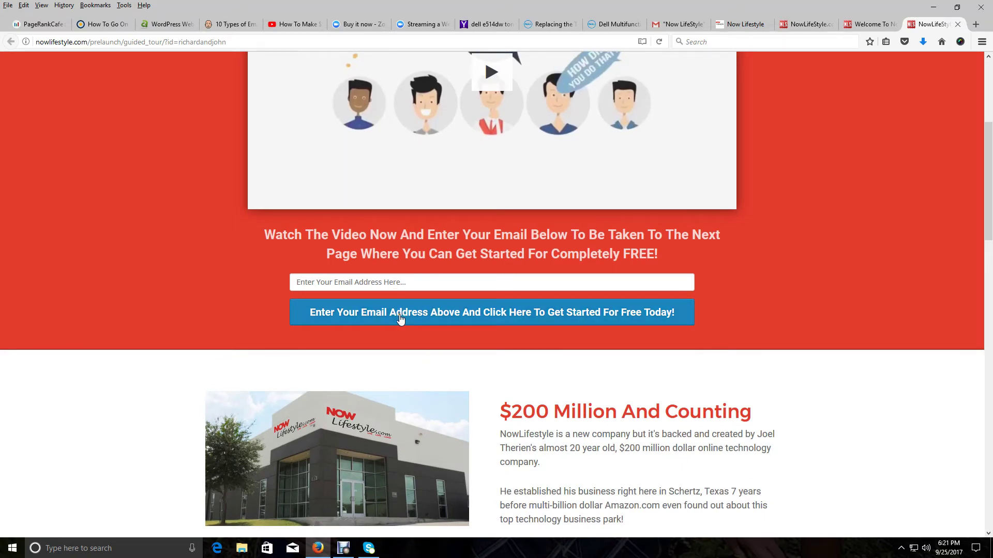
left_click(393, 283)
left_click(395, 284)
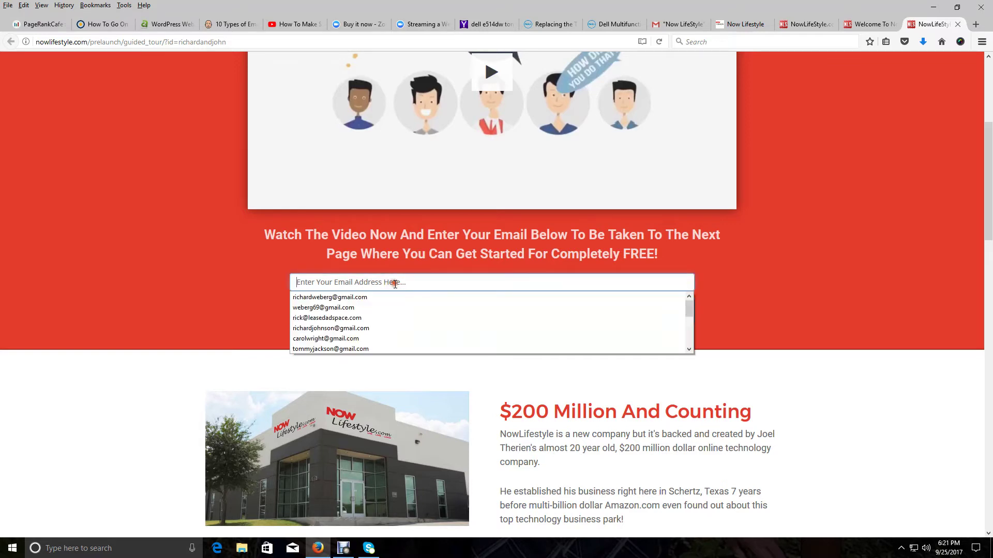
left_click(365, 299)
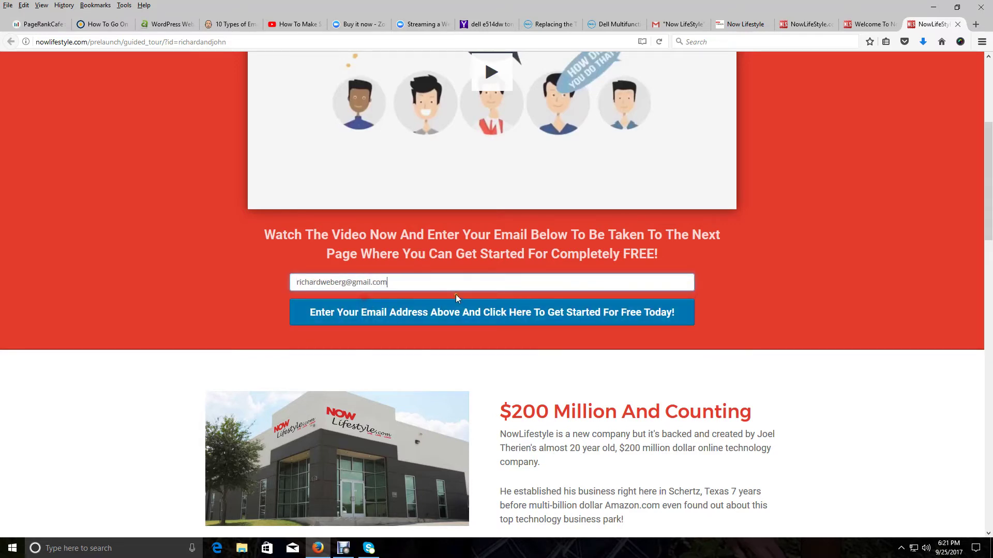
left_click(487, 317)
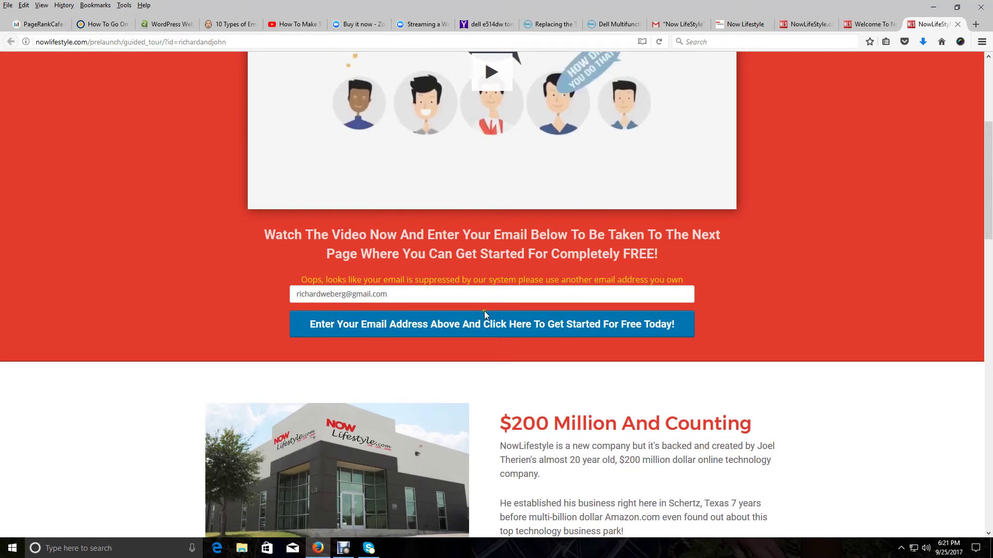
Submit the guided tour opt-in form with a different email address and pause the video on the thank-you page
left_click_drag(401, 290, 232, 306)
key("BackSpace")
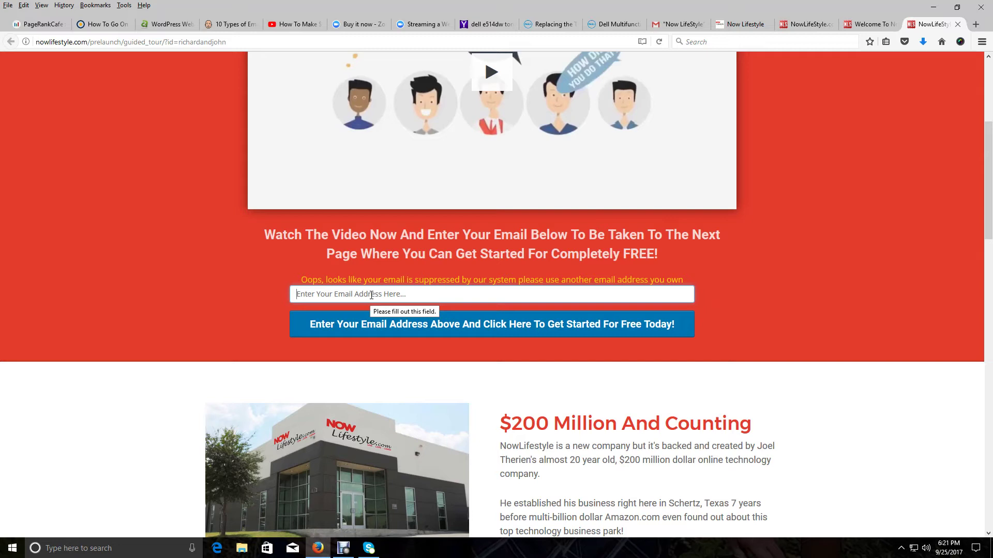
type("w")
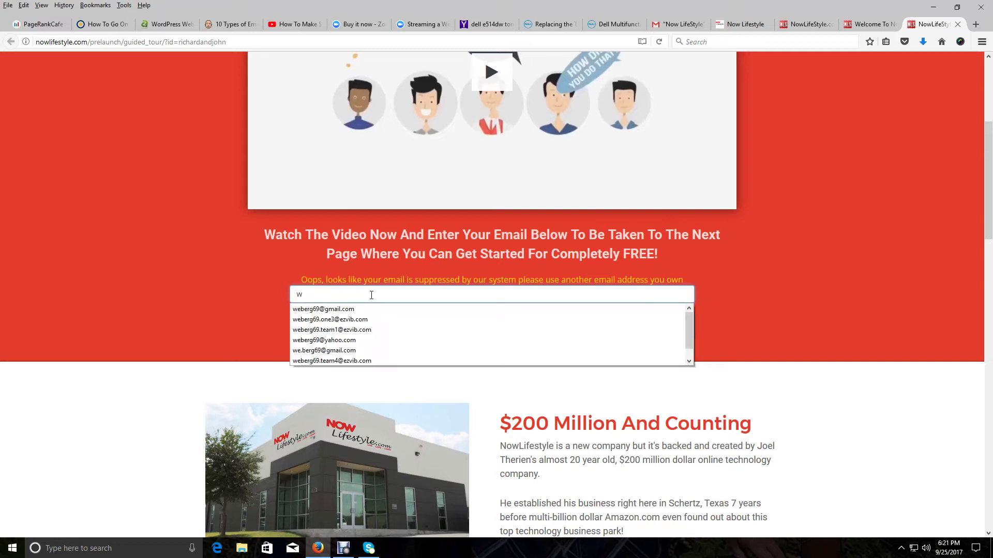
key("BackSpace")
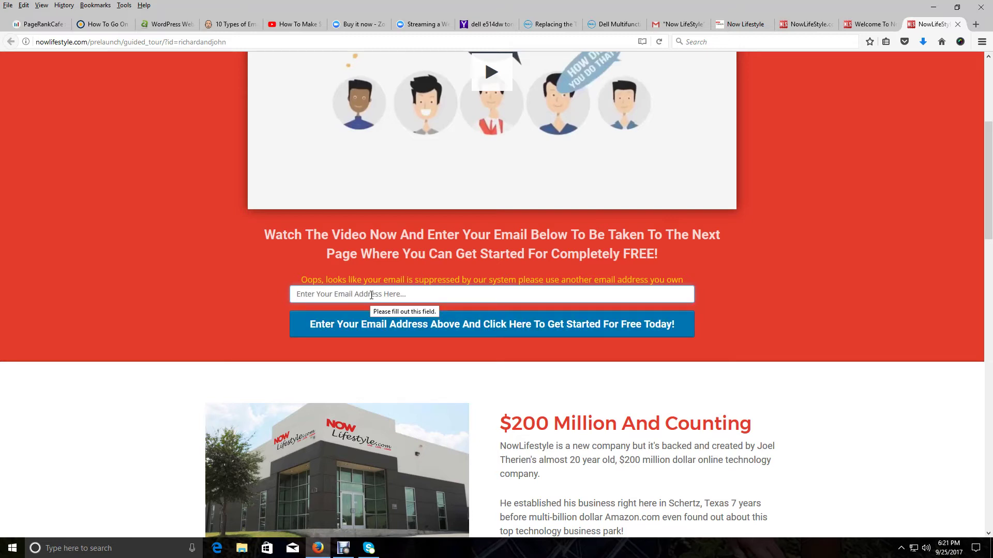
type("rick@")
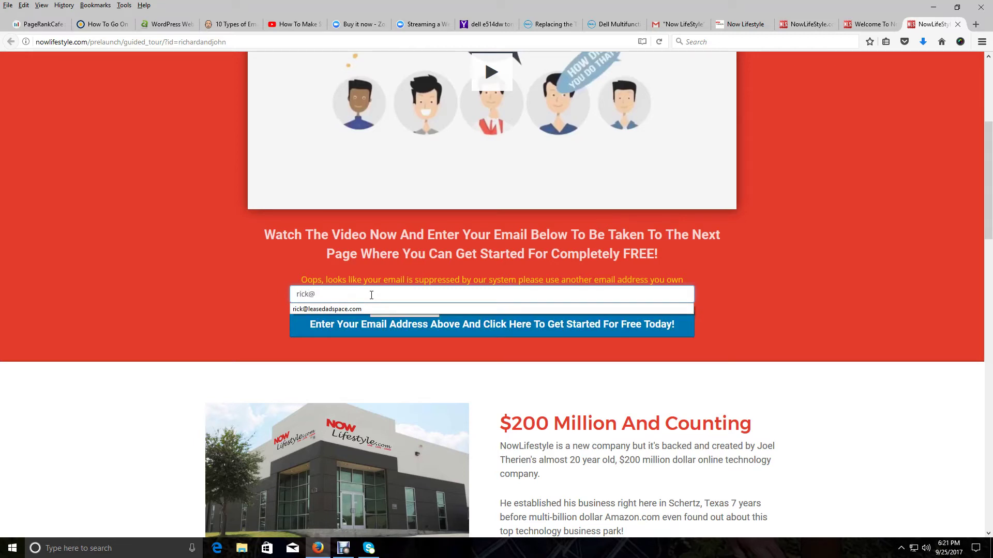
left_click(358, 309)
left_click(405, 324)
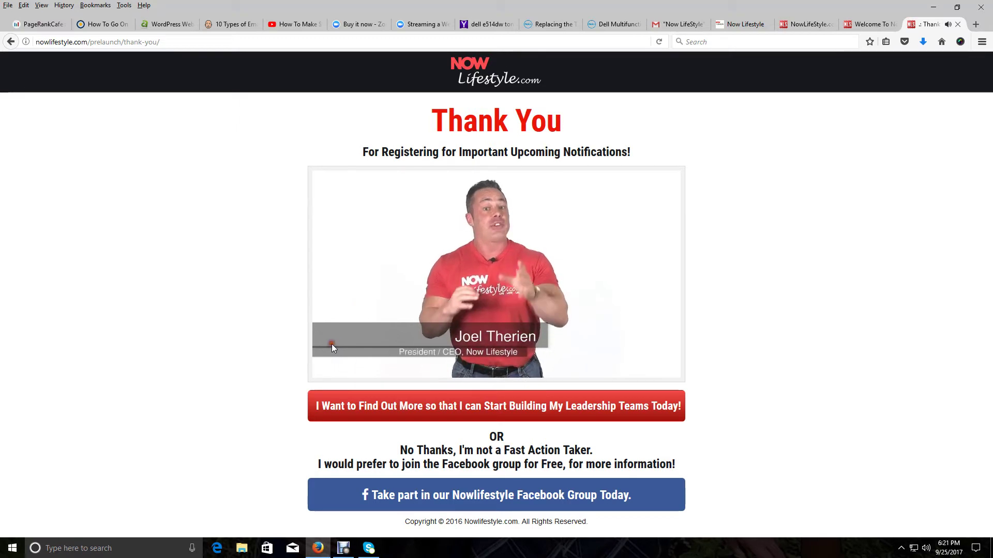
left_click(331, 343)
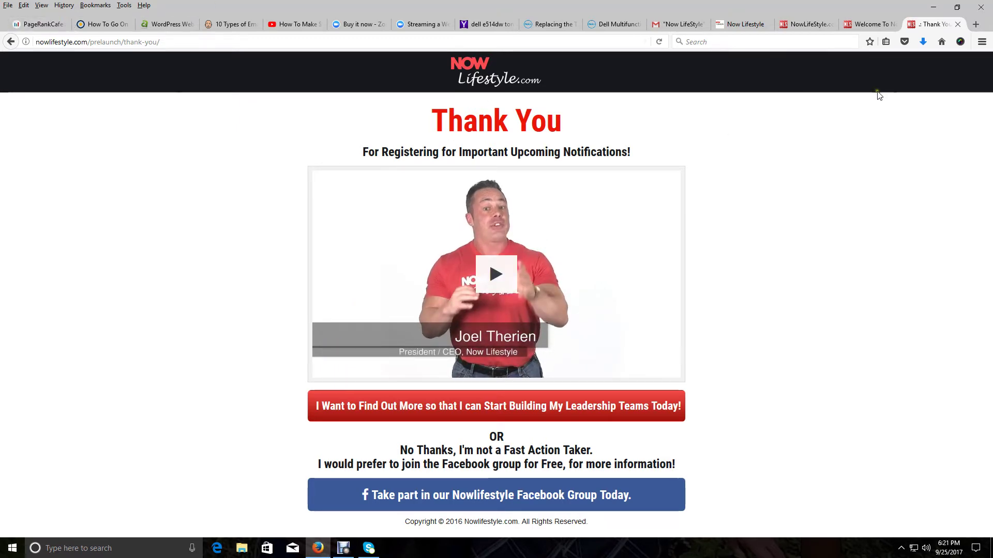
Revisit the Now Lifestyle home page and the prelaunch/8 opt-in page, and reopen the copied guided_tour link in a new tab
left_click(873, 25)
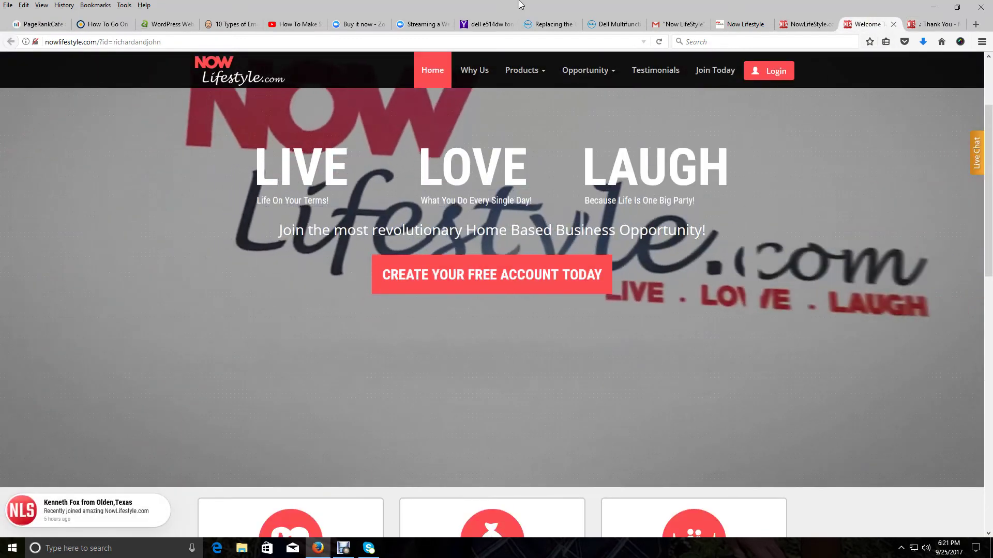
left_click(807, 28)
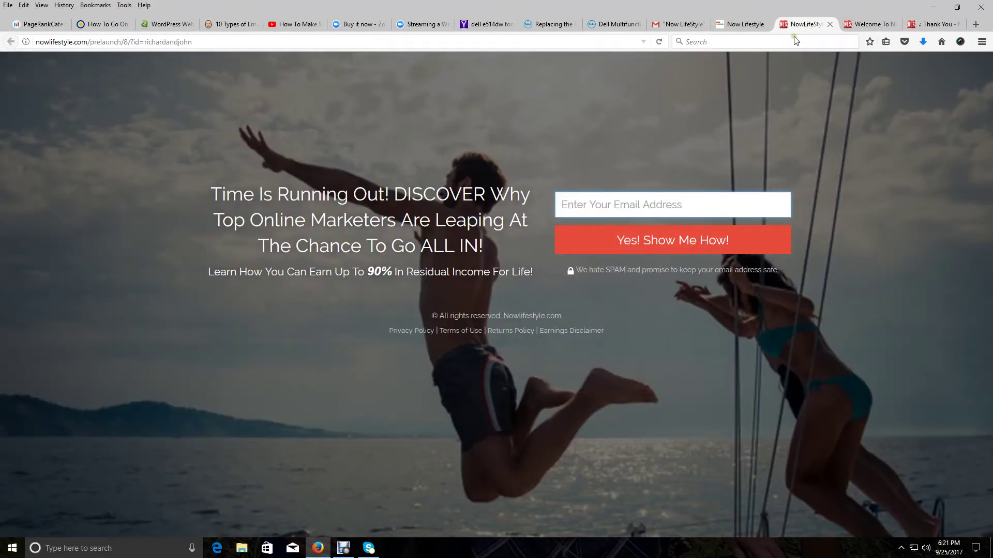
left_click(975, 24)
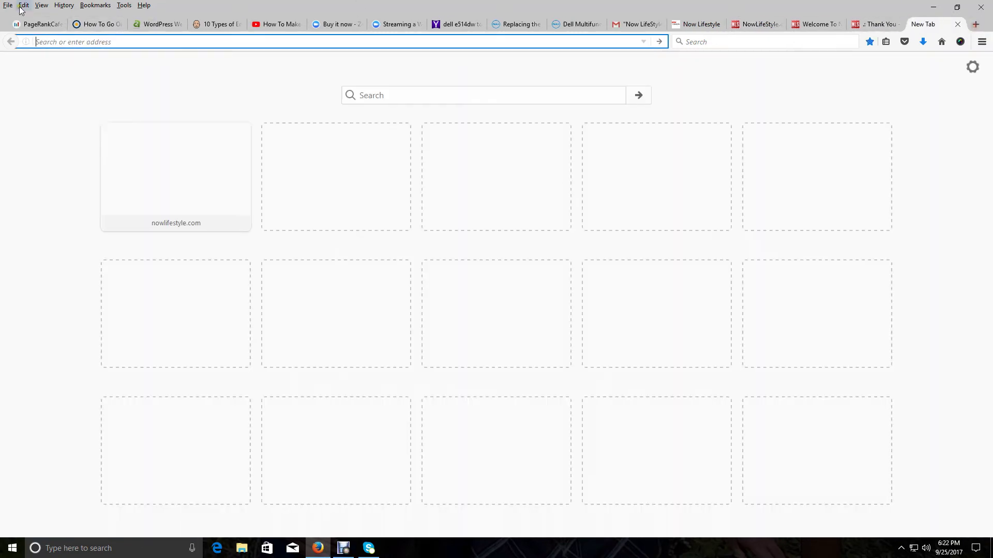
right_click(56, 44)
left_click(93, 86)
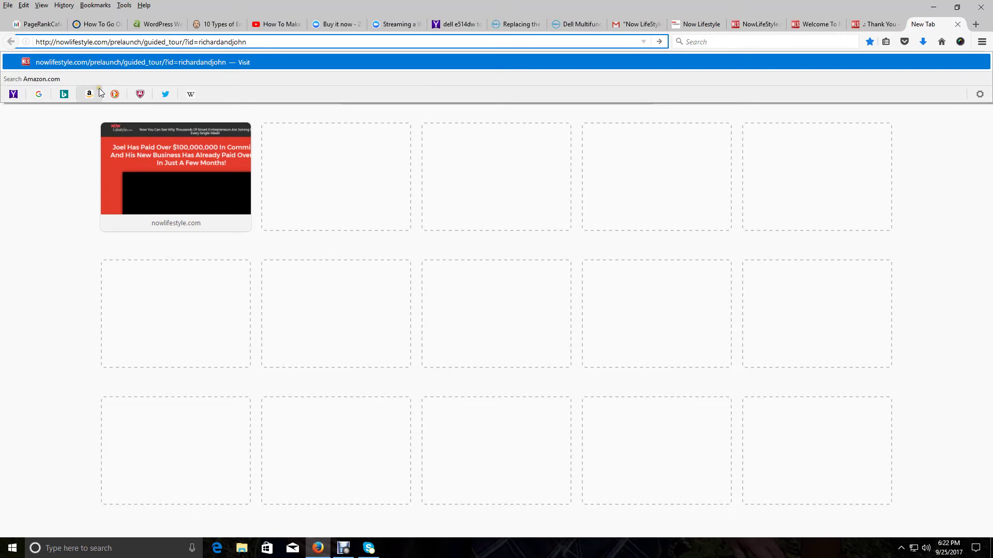
key("Return")
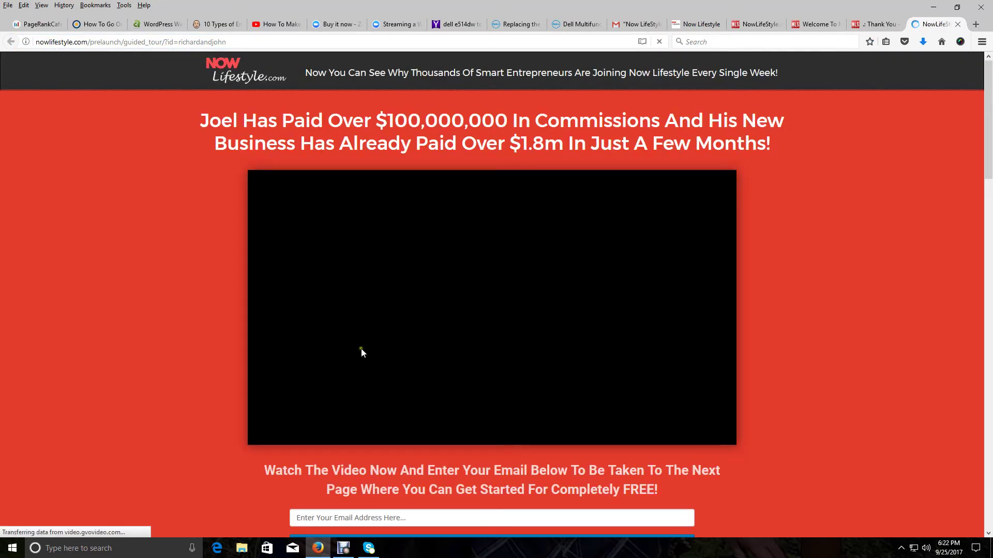
Look through the guided tour page, examining its video, email opt-in form and the company and founder sections below
scroll(360, 353, "down", 2)
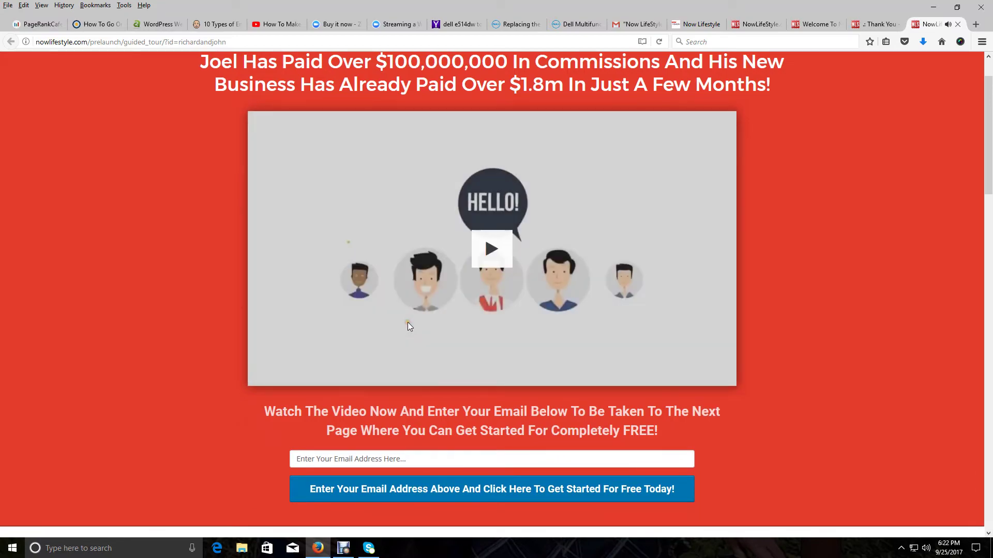
scroll(408, 324, "down", 2)
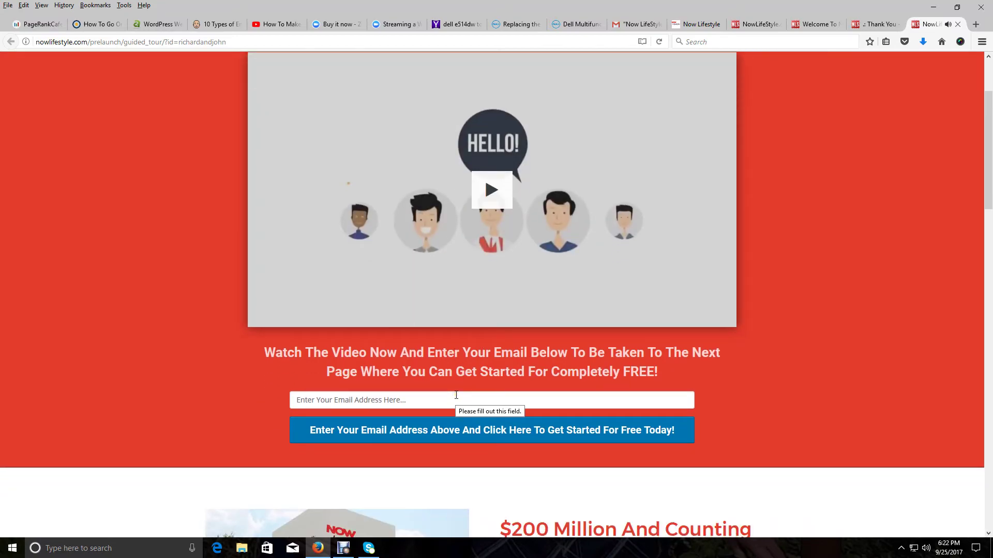
scroll(455, 395, "up", 2)
scroll(455, 395, "down", 6)
scroll(455, 395, "down", 15)
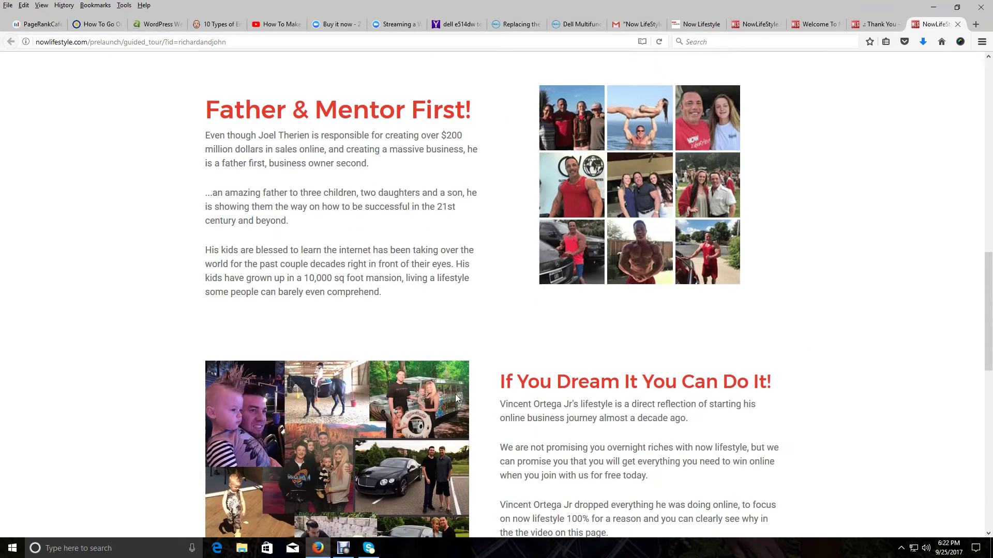
scroll(455, 394, "up", 7)
scroll(455, 394, "up", 15)
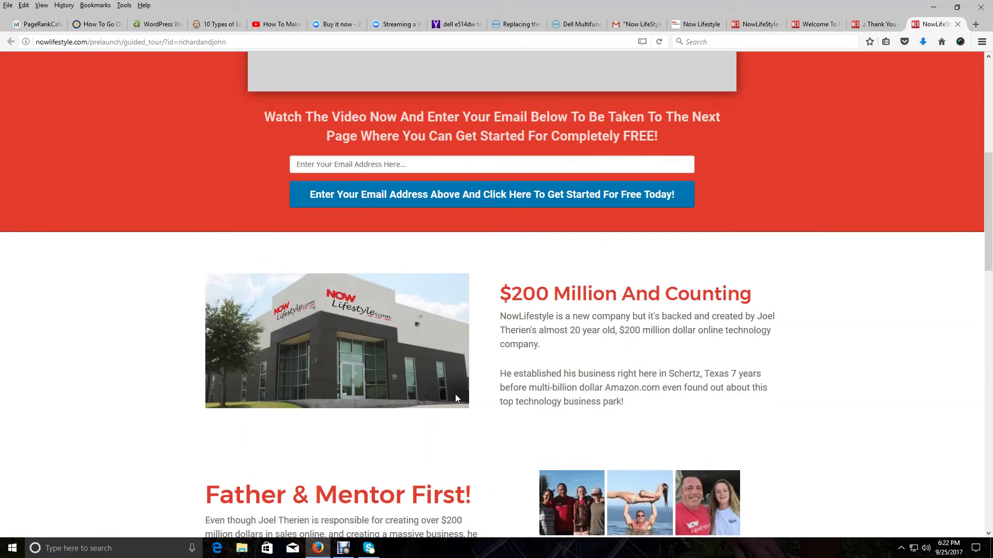
scroll(455, 394, "down", 3)
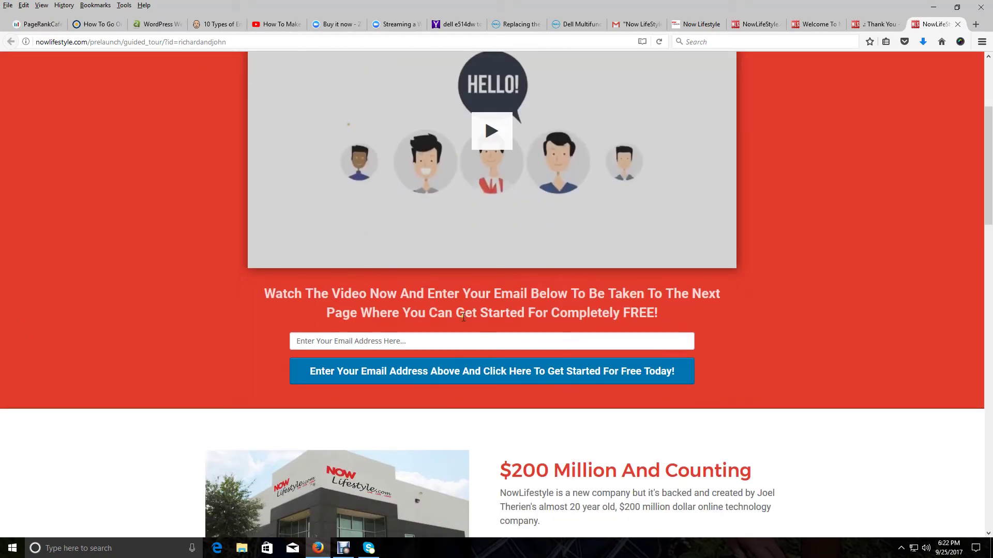
Copy the full web address of the guided tour page
left_click_drag(110, 44, 114, 44)
right_click(114, 48)
left_click(228, 39)
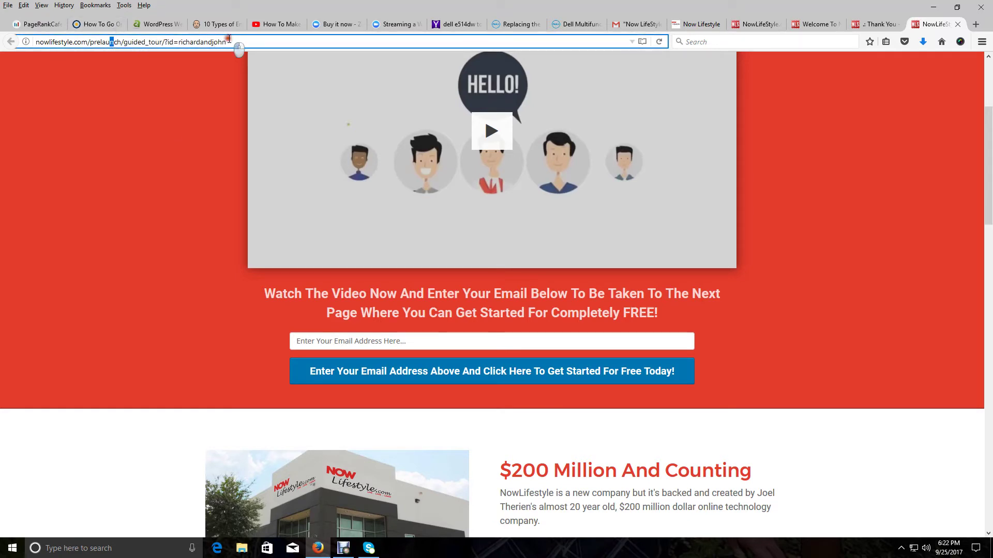
left_click_drag(228, 42, 18, 45)
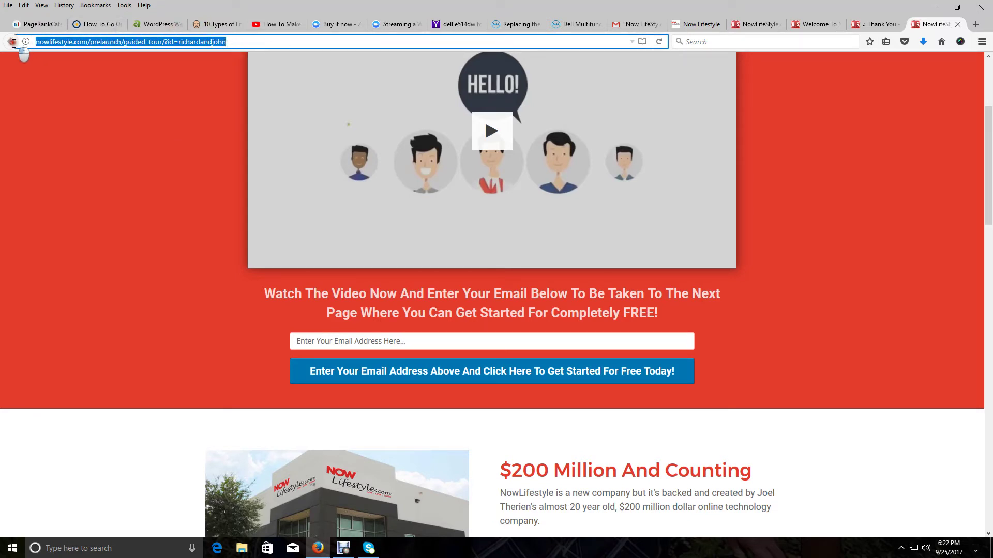
right_click(94, 47)
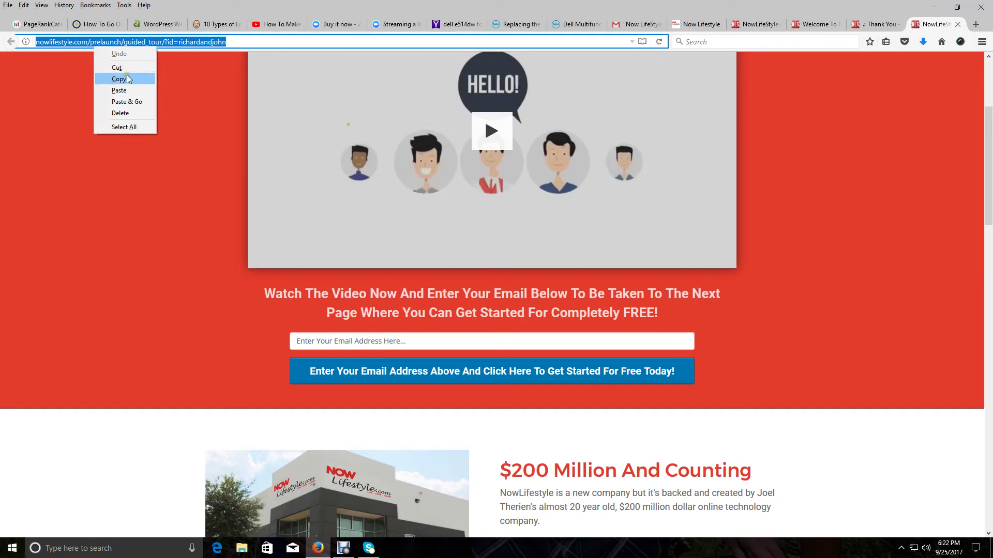
left_click(119, 80)
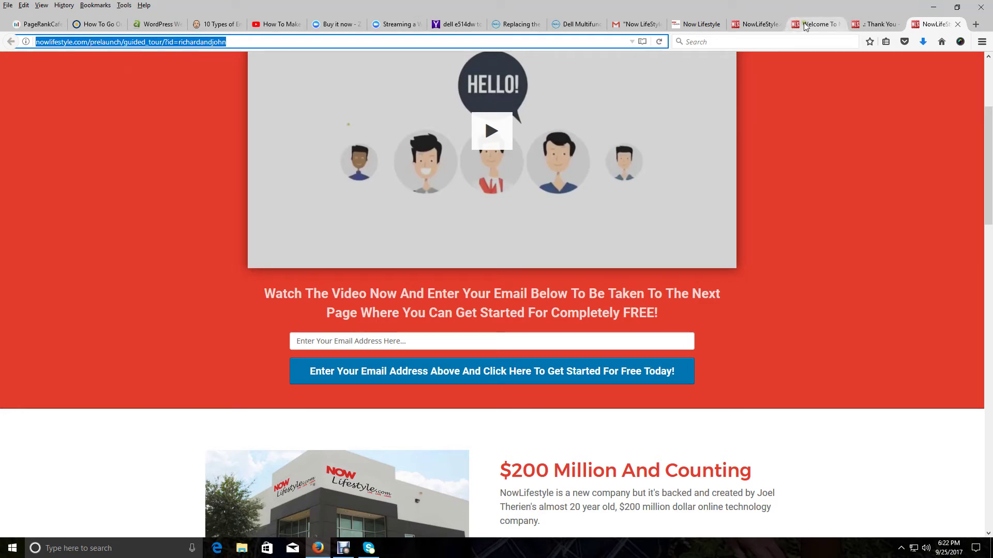
Switch to the Gmail draft and add the guided_tour address as a hyperlink on a new line below the prelaunch/9 opt-in link
left_click(641, 25)
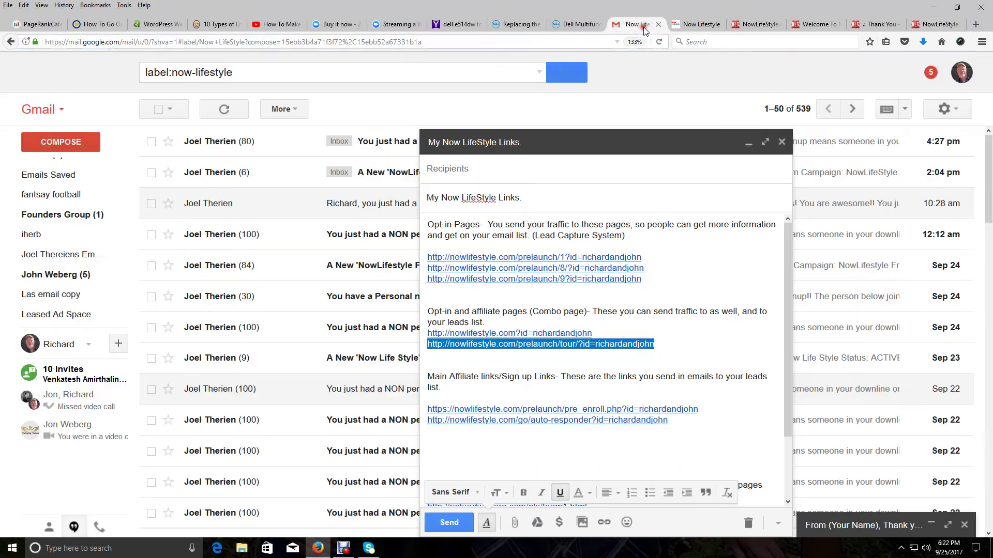
left_click(645, 282)
key("Return")
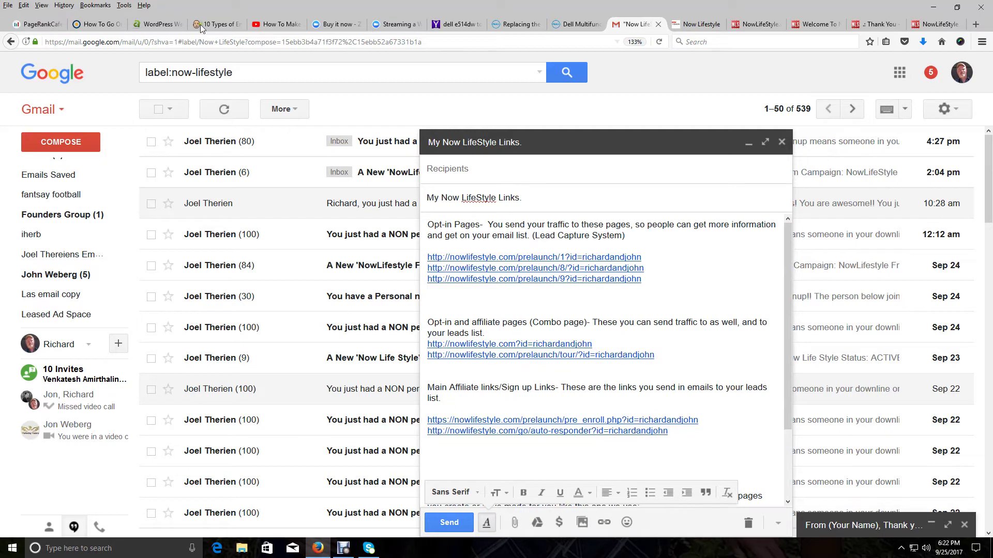
left_click(23, 9)
left_click(42, 66)
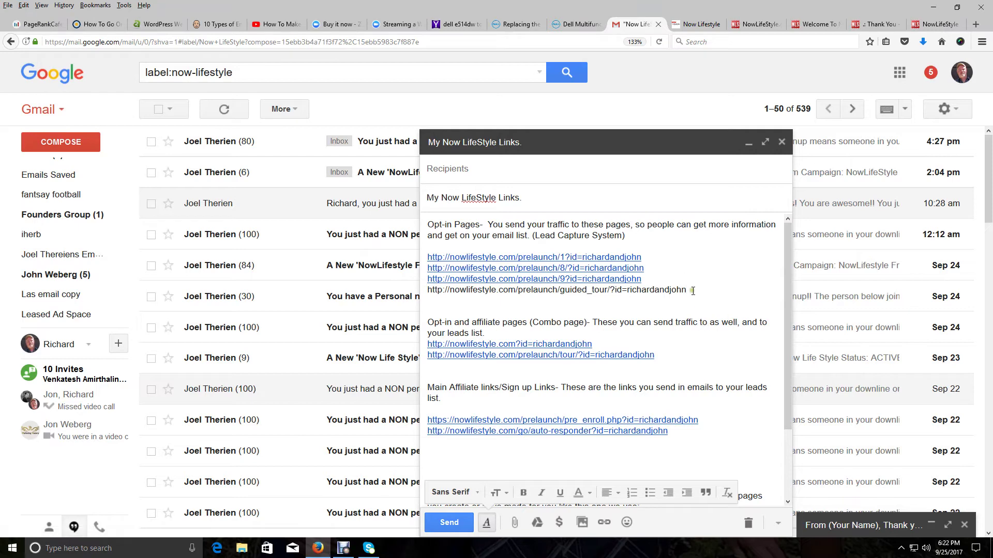
left_click_drag(689, 290, 428, 288)
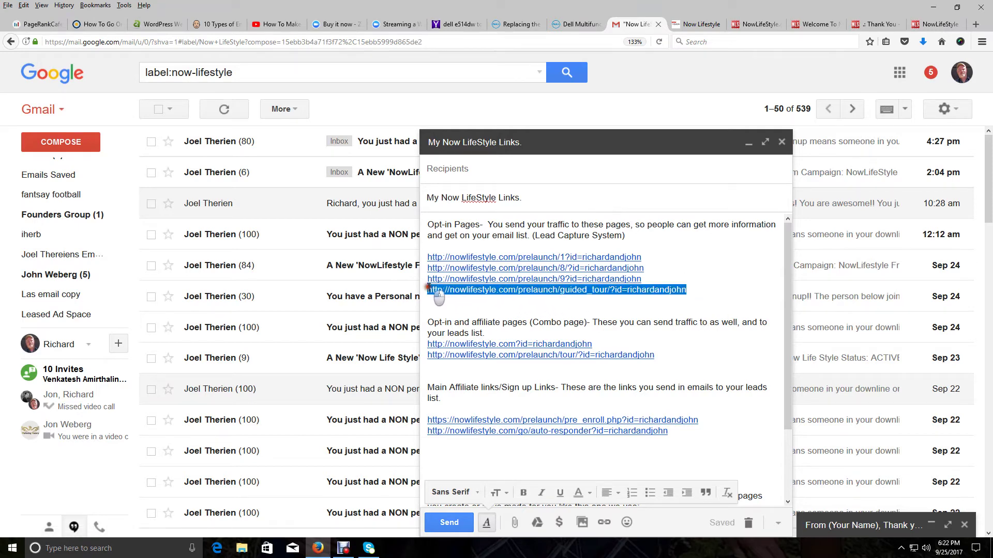
left_click(605, 522)
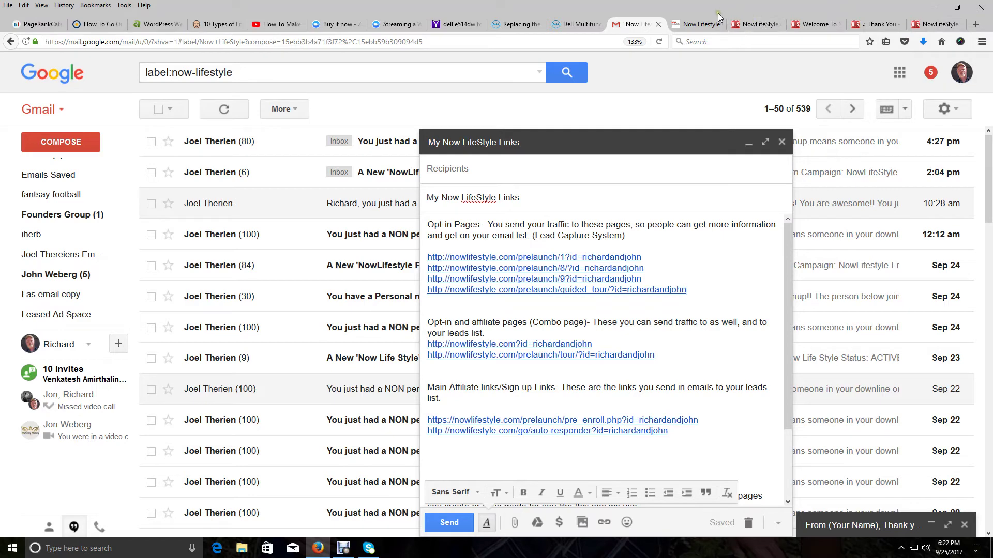
left_click(709, 24)
scroll(514, 237, "up", 3)
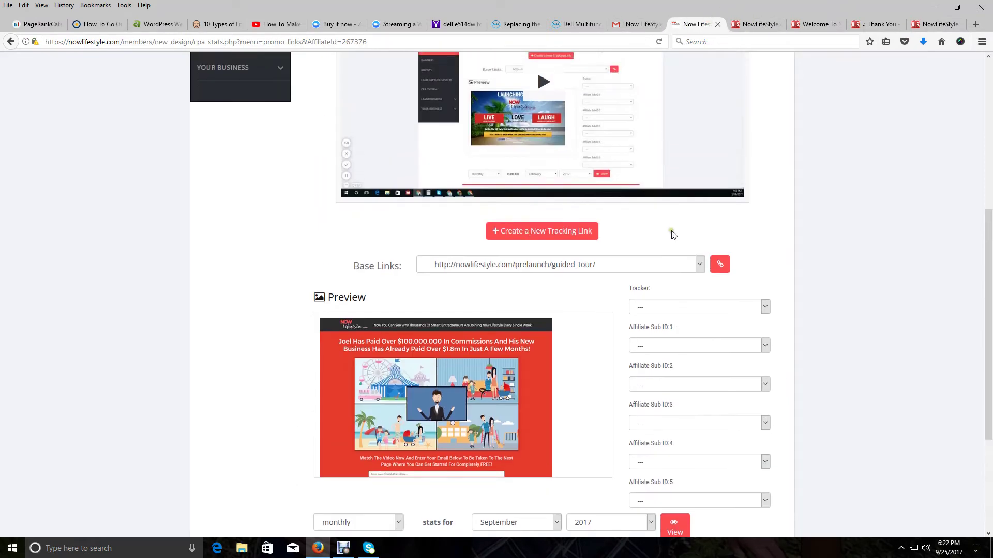
left_click(699, 265)
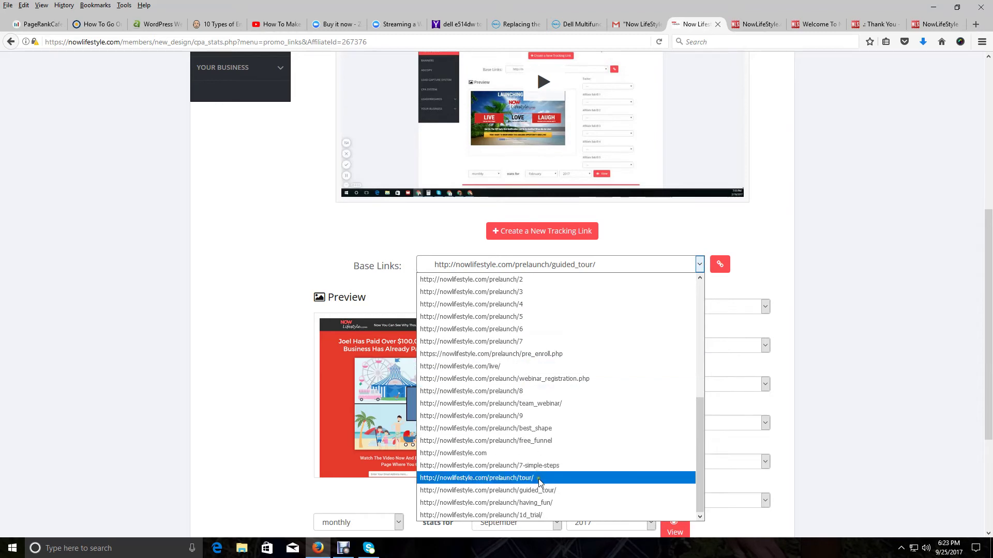
left_click(536, 479)
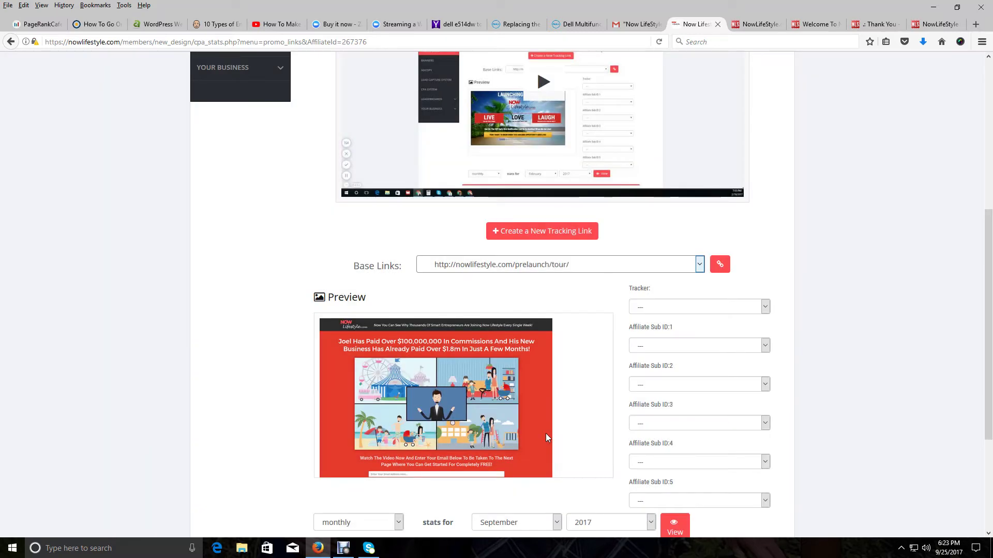
scroll(528, 414, "down", 2)
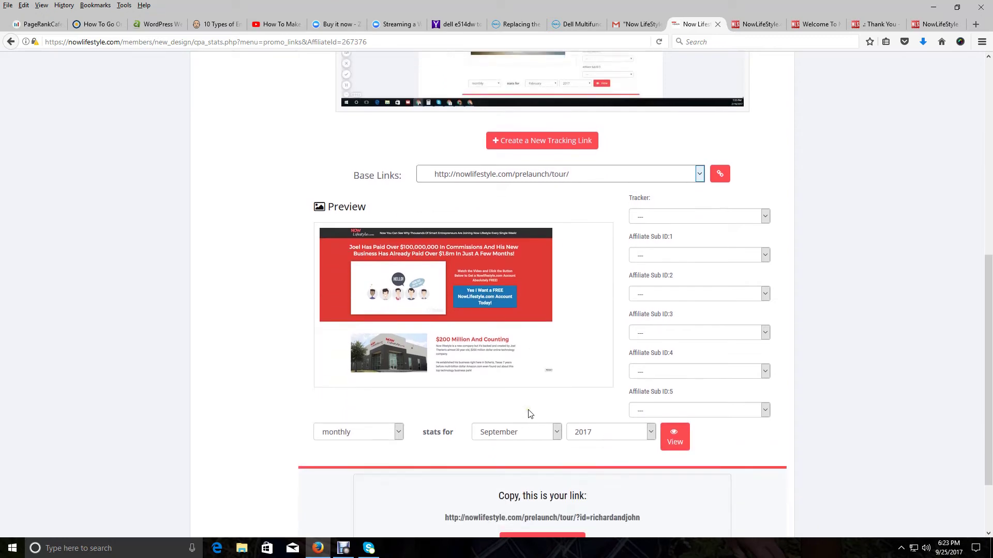
scroll(528, 413, "down", 1)
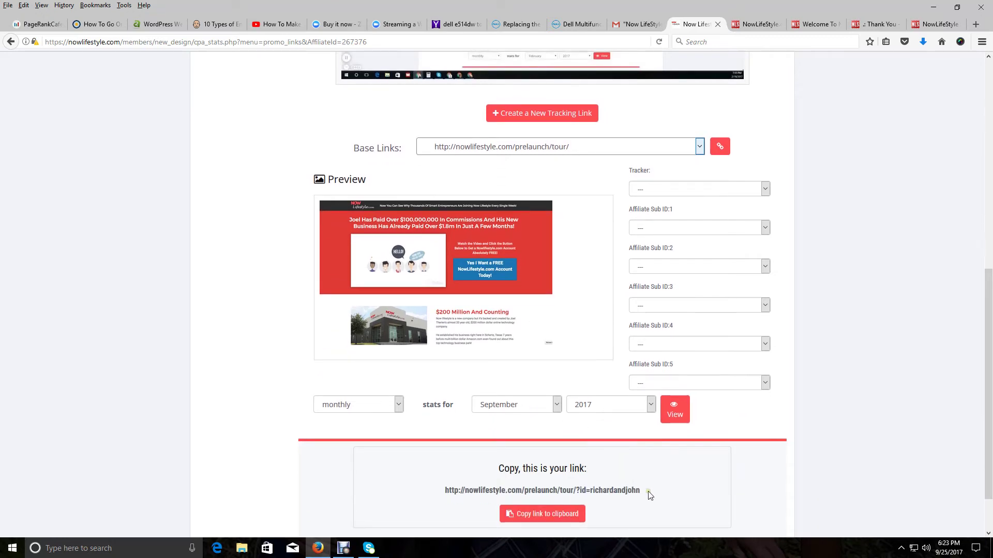
left_click_drag(650, 491, 444, 492)
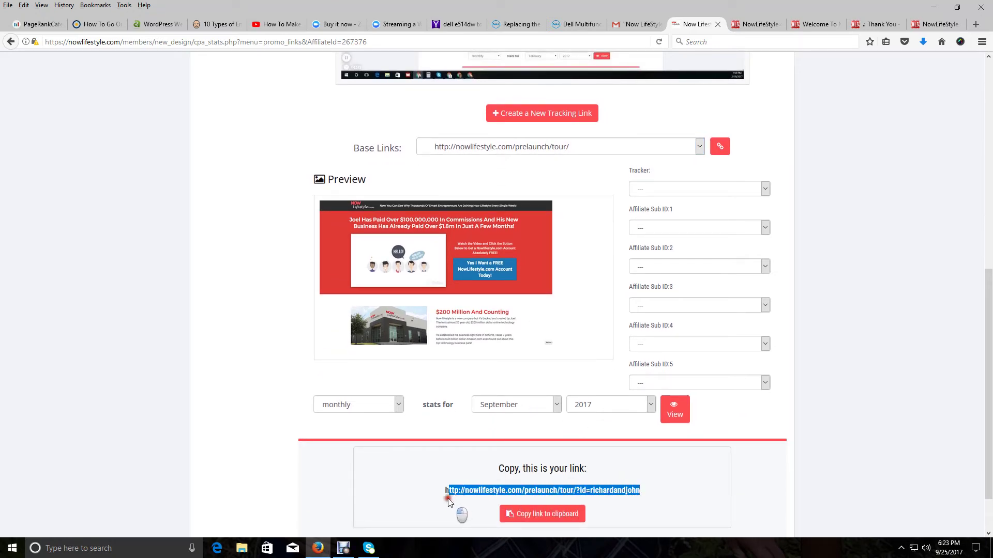
right_click(445, 489)
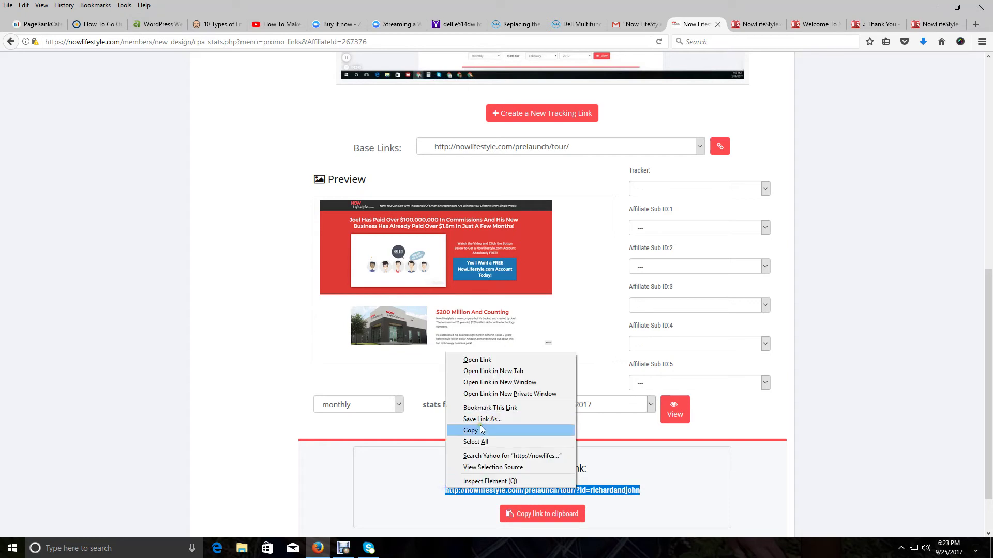
left_click(473, 431)
Load the copied prelaunch/tour link in a new tab and bring up the page's free account sign-up form
left_click(981, 25)
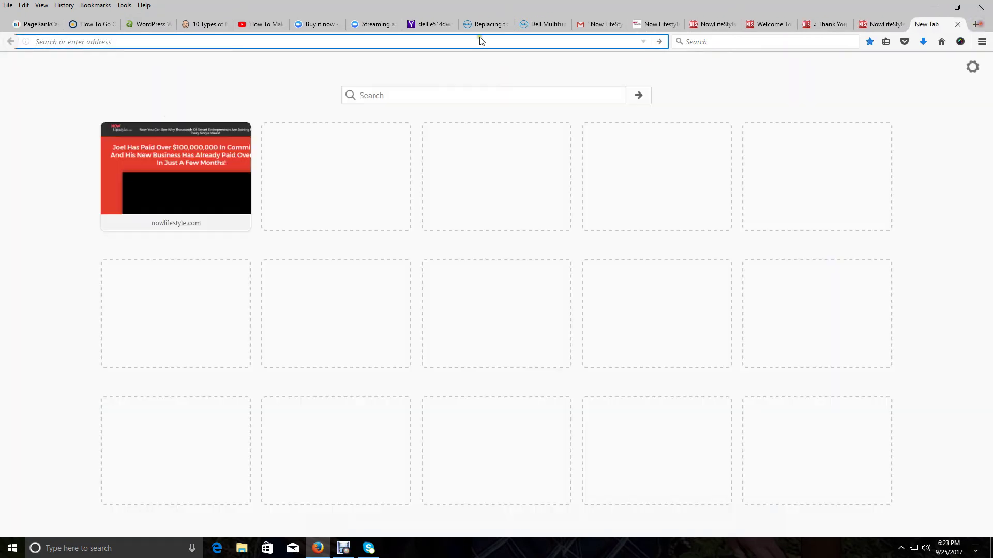
right_click(80, 45)
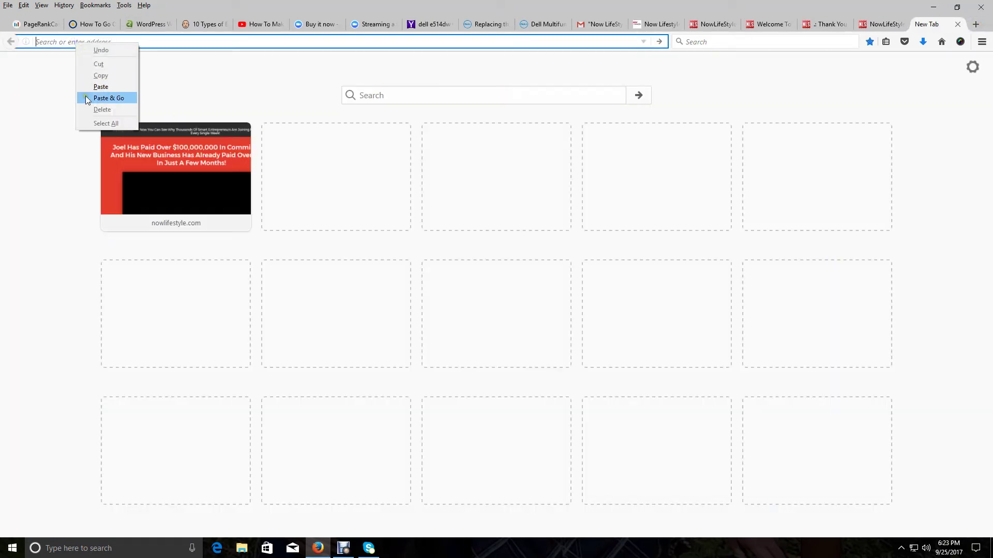
left_click(101, 86)
key("Return")
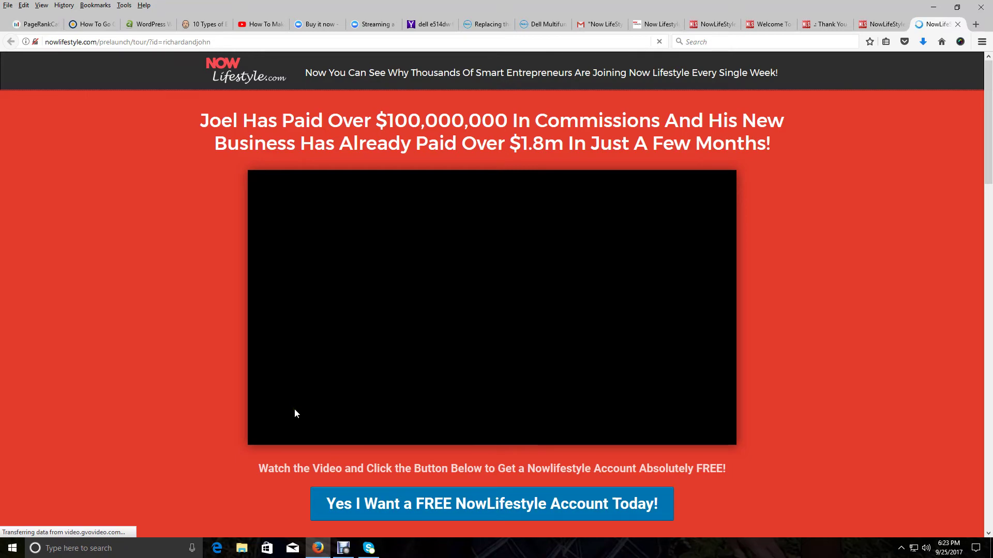
scroll(323, 357, "down", 2)
scroll(324, 355, "down", 2)
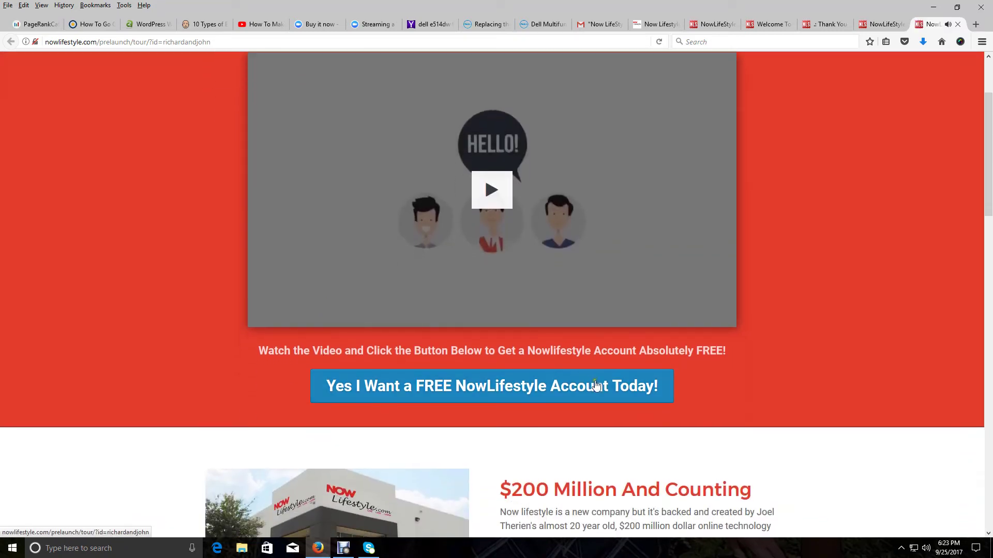
left_click(540, 388)
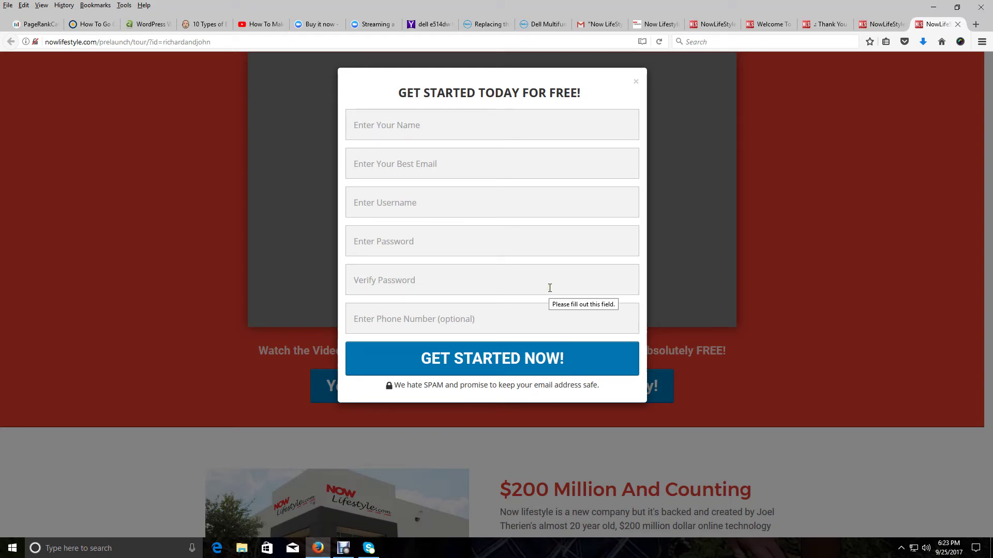
Copy the tour page's address and add it on a new line under the combo page links in the Gmail draft
left_click(208, 41)
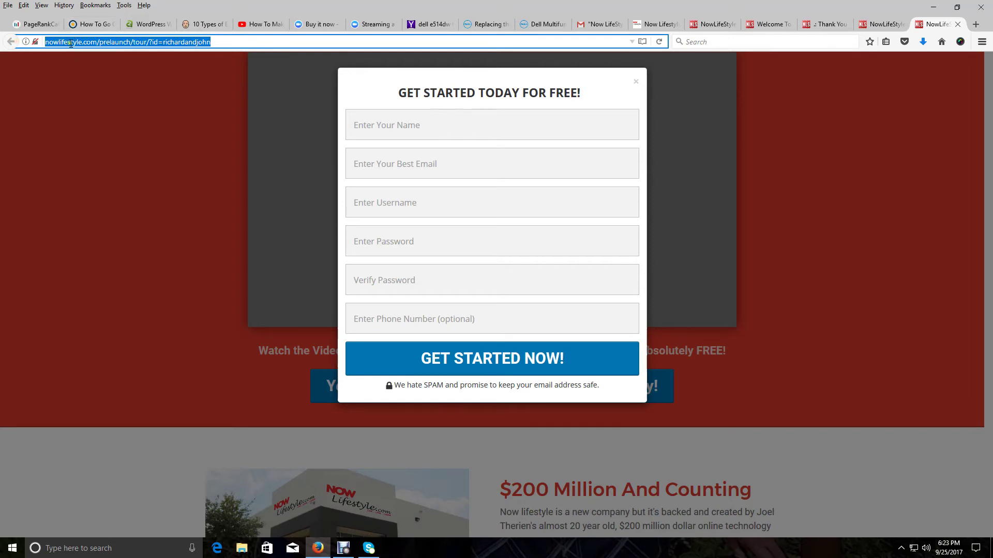
right_click(70, 41)
left_click(93, 73)
left_click(602, 25)
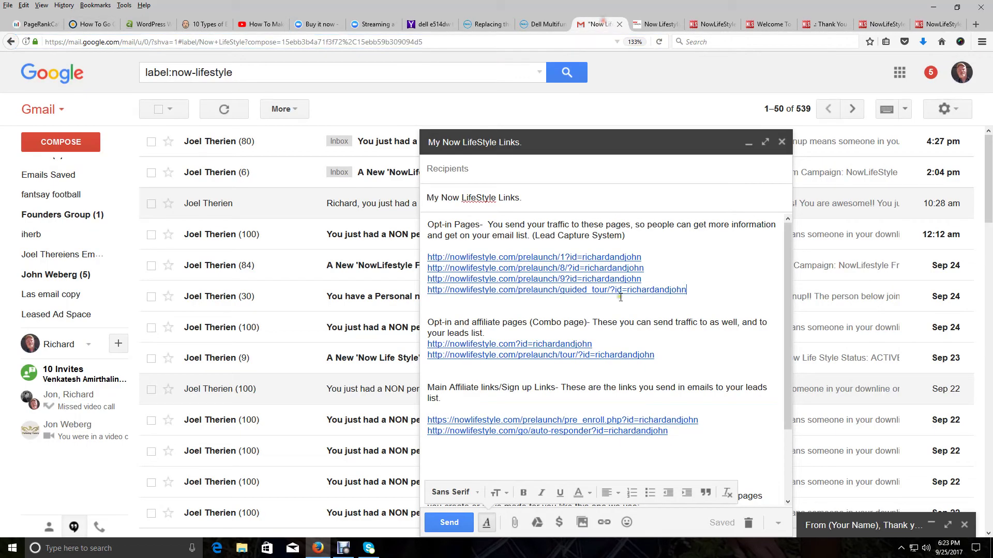
left_click(665, 357)
key("Return")
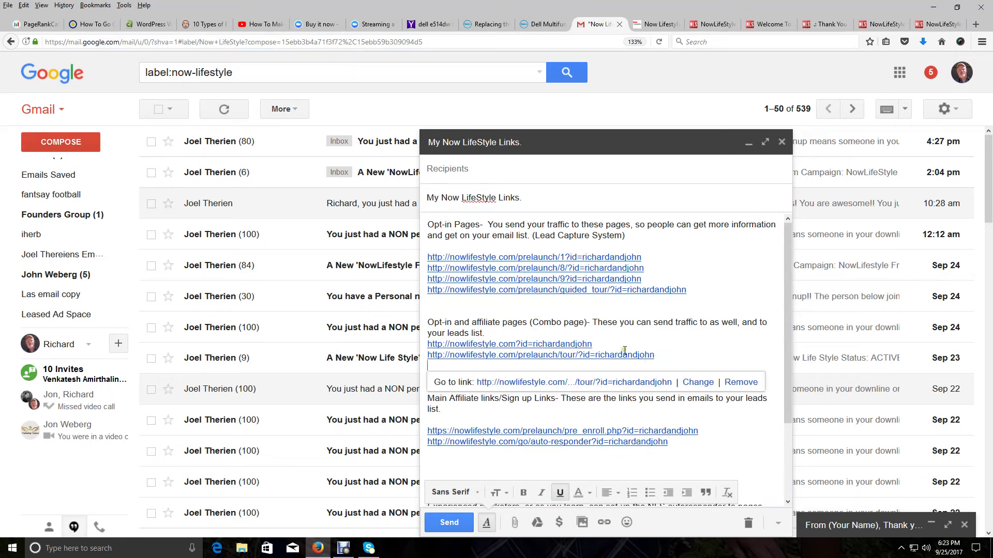
left_click(8, 6)
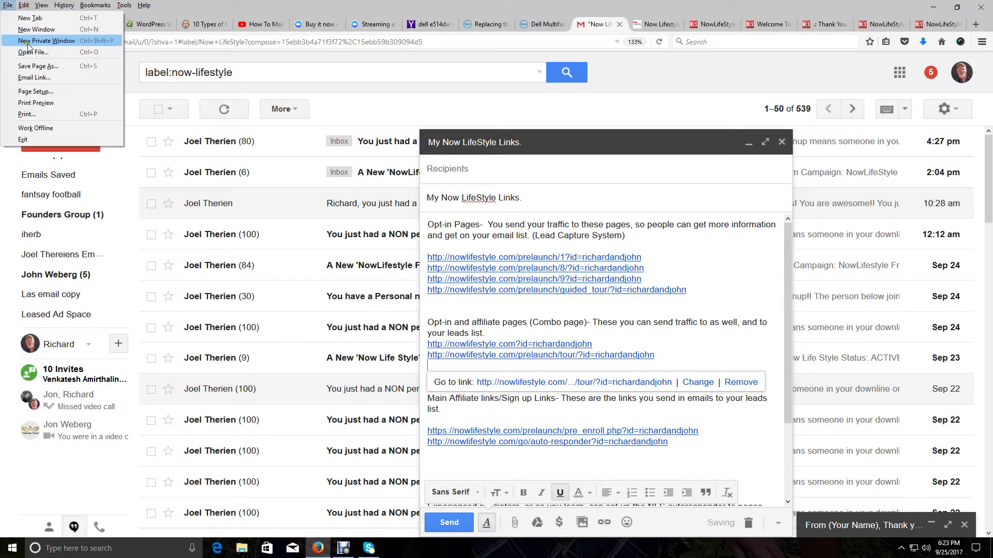
left_click(25, 6)
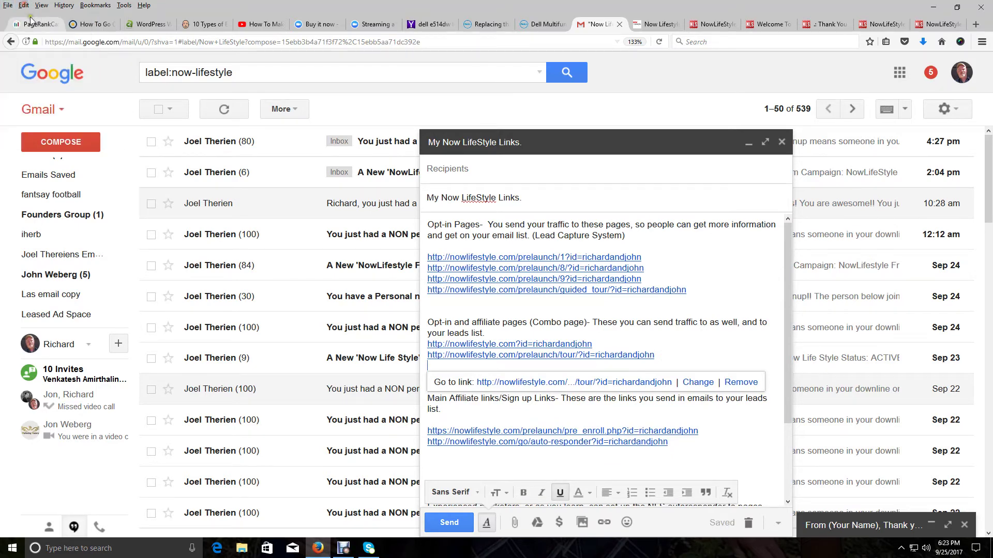
left_click(24, 7)
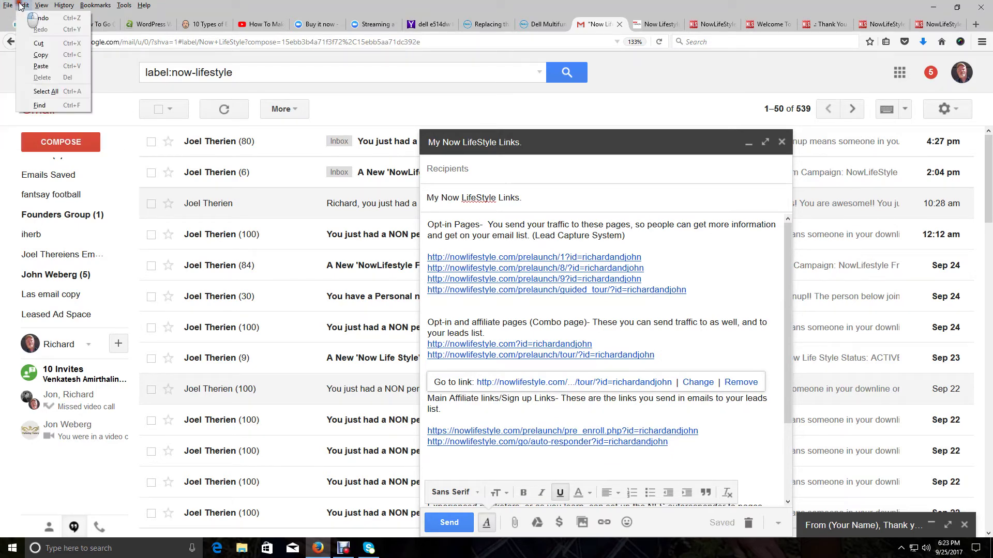
left_click(41, 65)
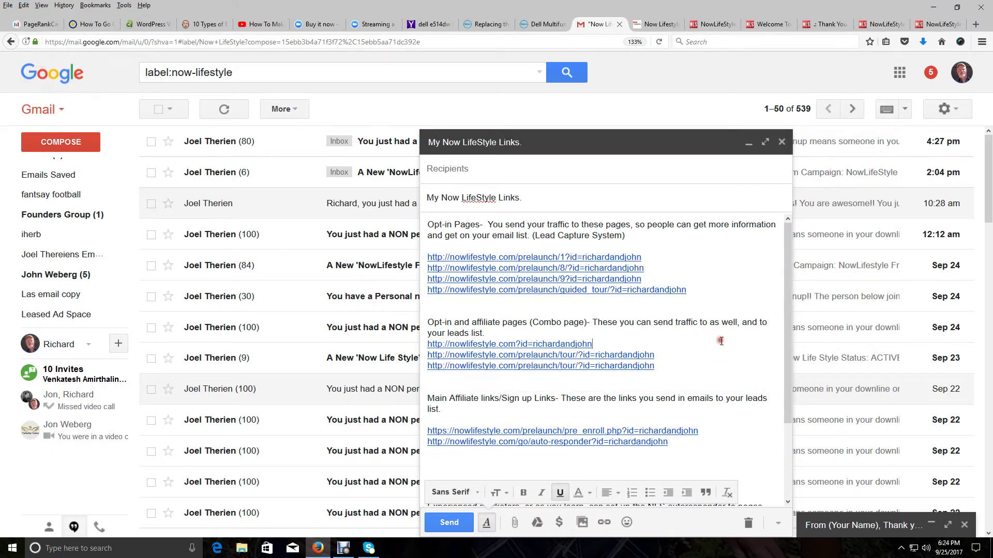
Delete the duplicate prelaunch/tour link from the combo page section of the draft
left_click_drag(655, 367, 420, 372)
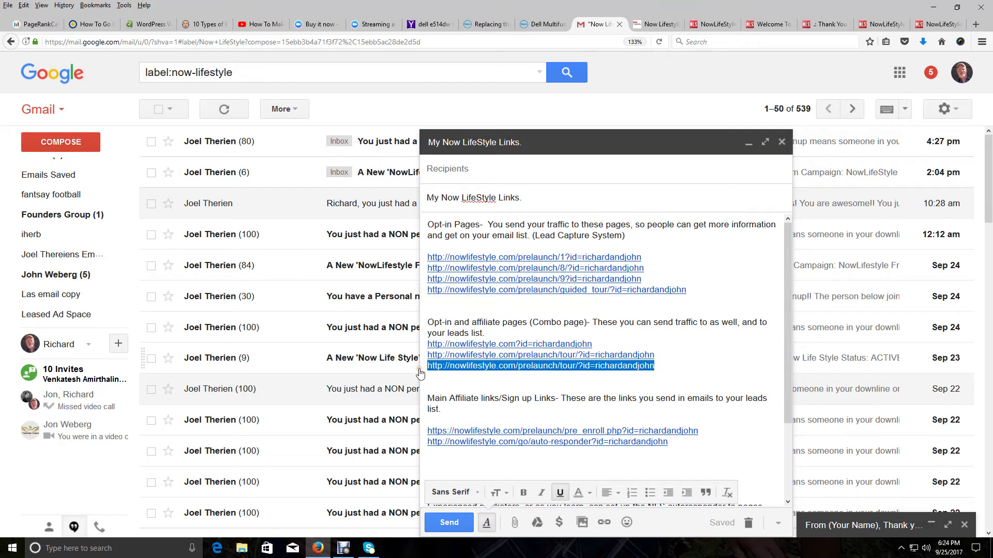
key("BackSpace")
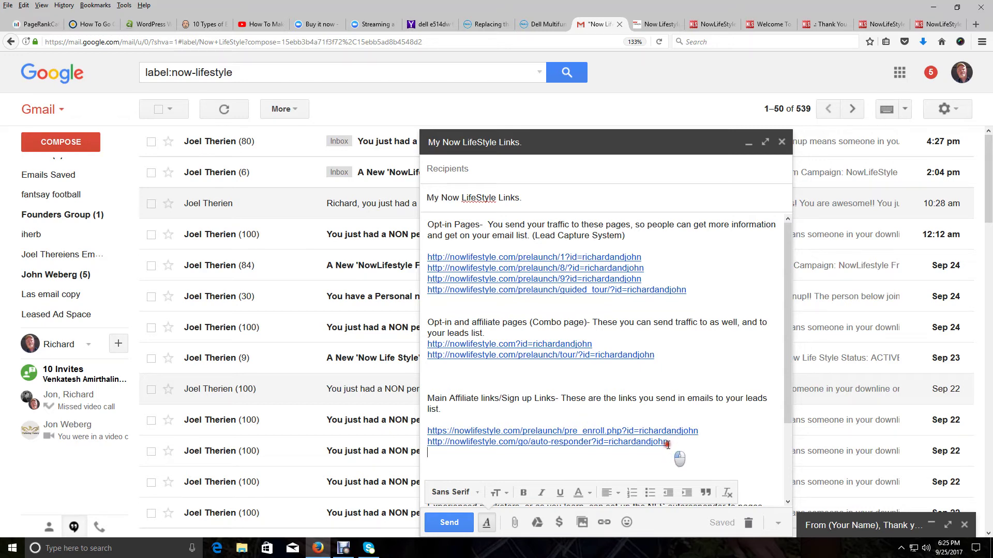
Highlight the pre_enroll.php and auto-responder links under the Main Affiliate links/Sign up Links heading to point them out
left_click_drag(669, 444, 429, 431)
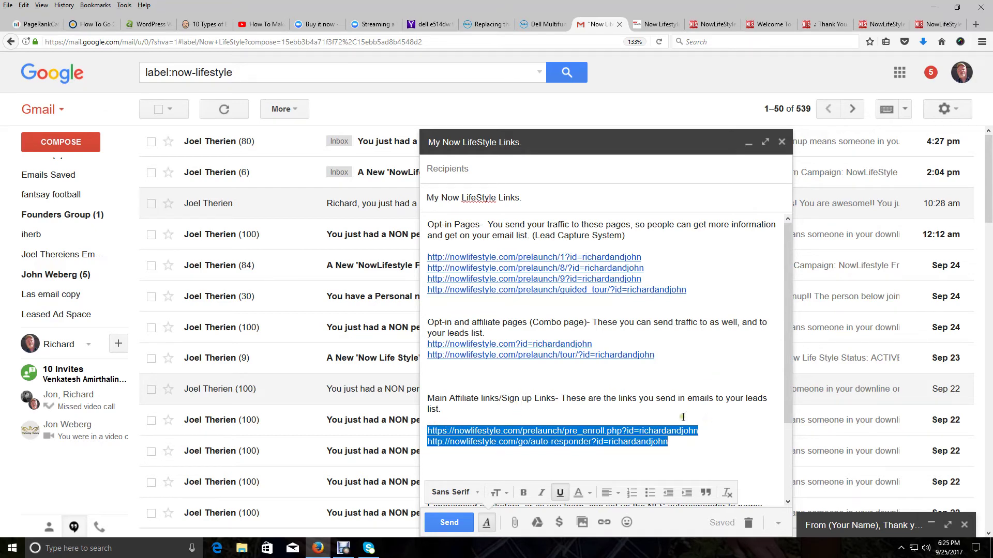
left_click(573, 413)
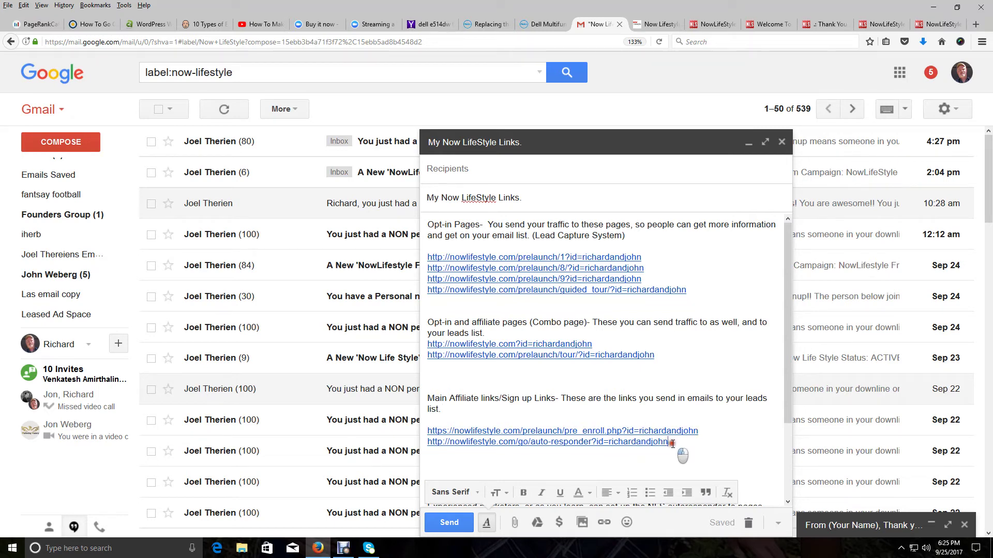
left_click(510, 447)
left_click_drag(511, 447, 427, 433)
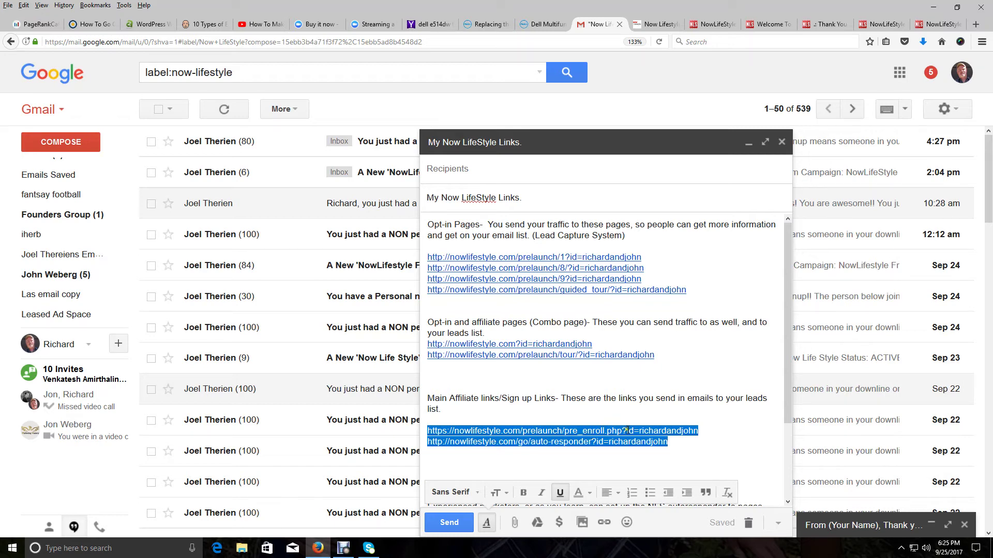
left_click(653, 436)
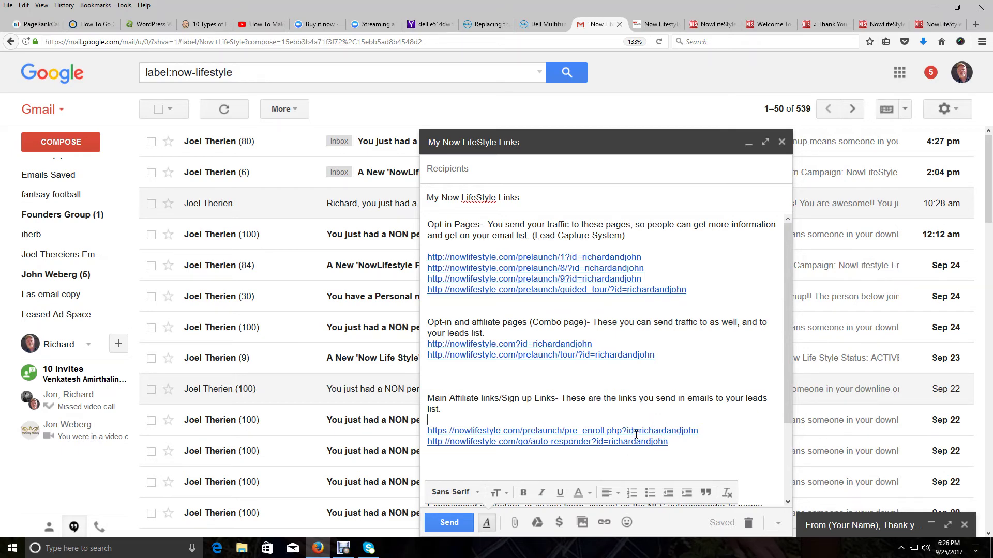
left_click(663, 424)
left_click(655, 24)
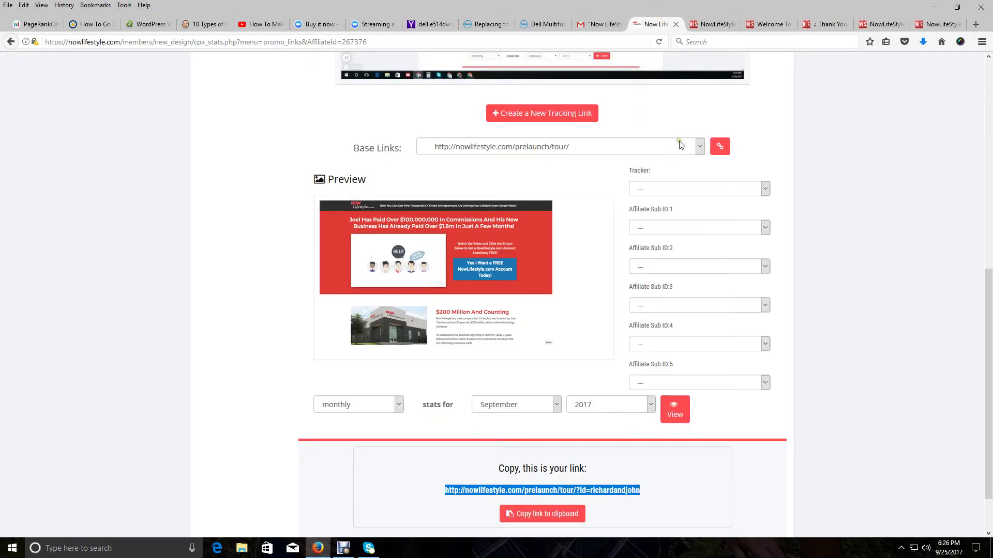
left_click(700, 147)
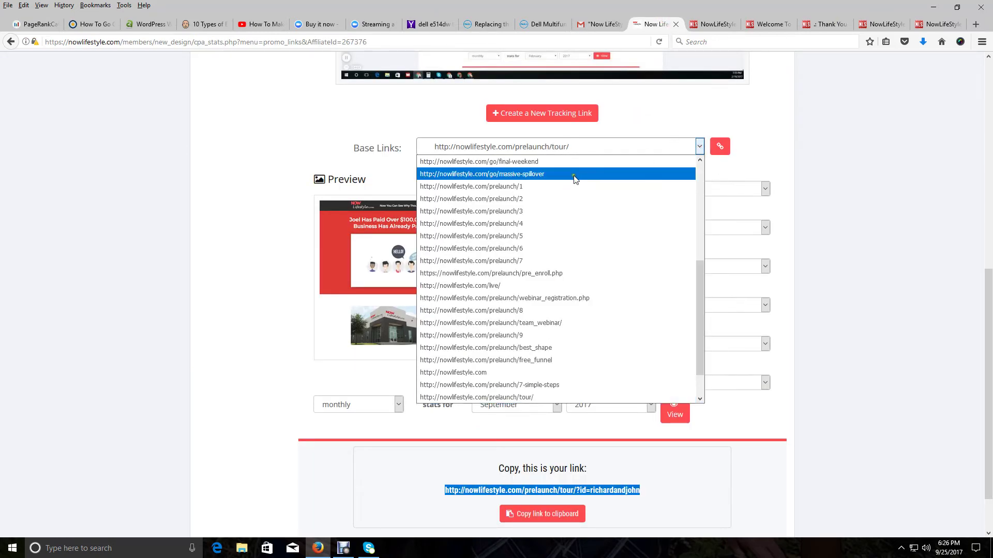
scroll(531, 190, "down", 2)
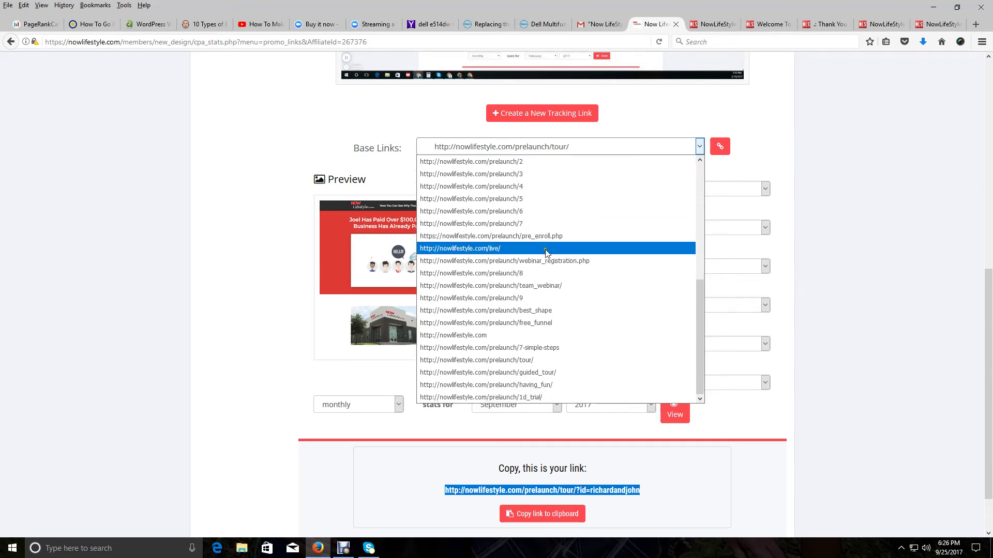
left_click(541, 237)
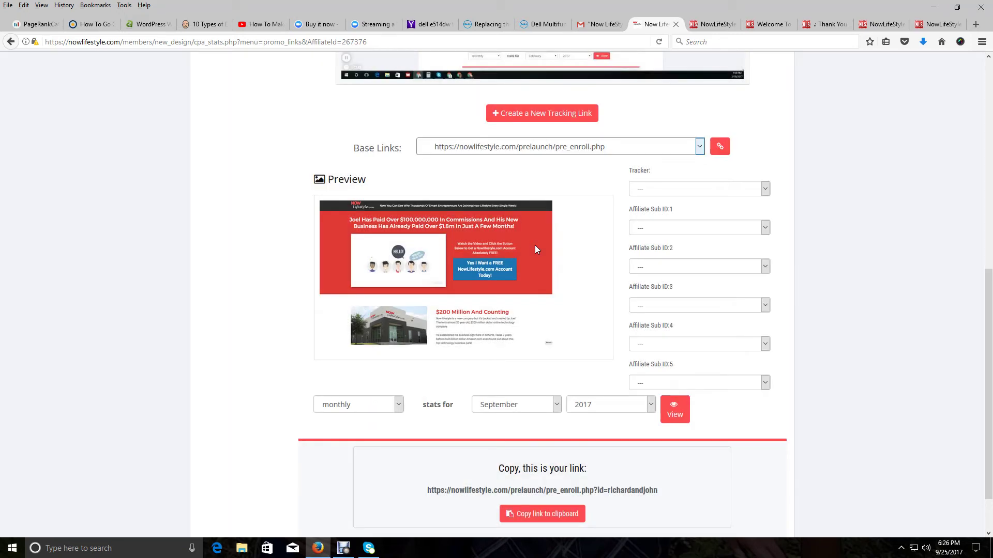
scroll(680, 410, "down", 2)
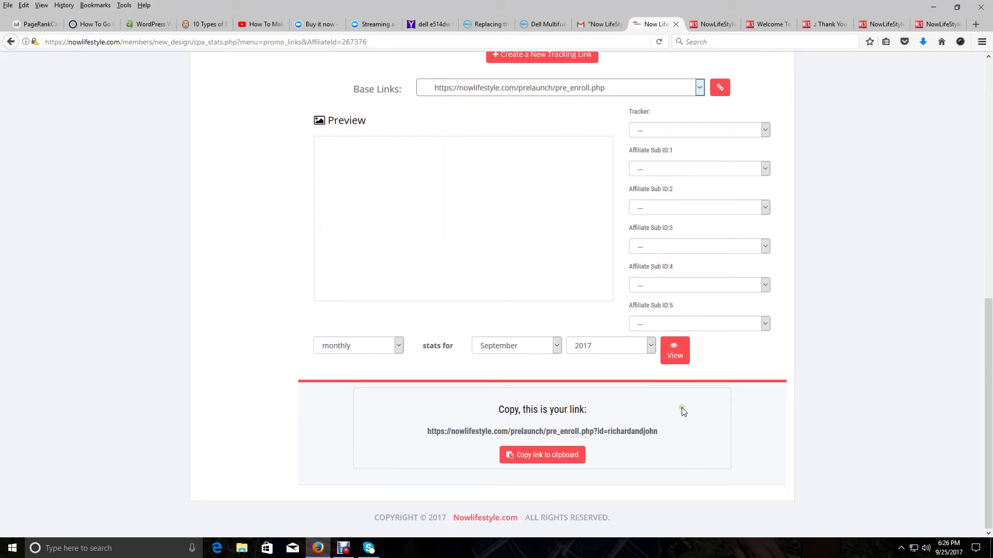
left_click(665, 436)
left_click(512, 465)
left_click_drag(459, 466, 439, 439)
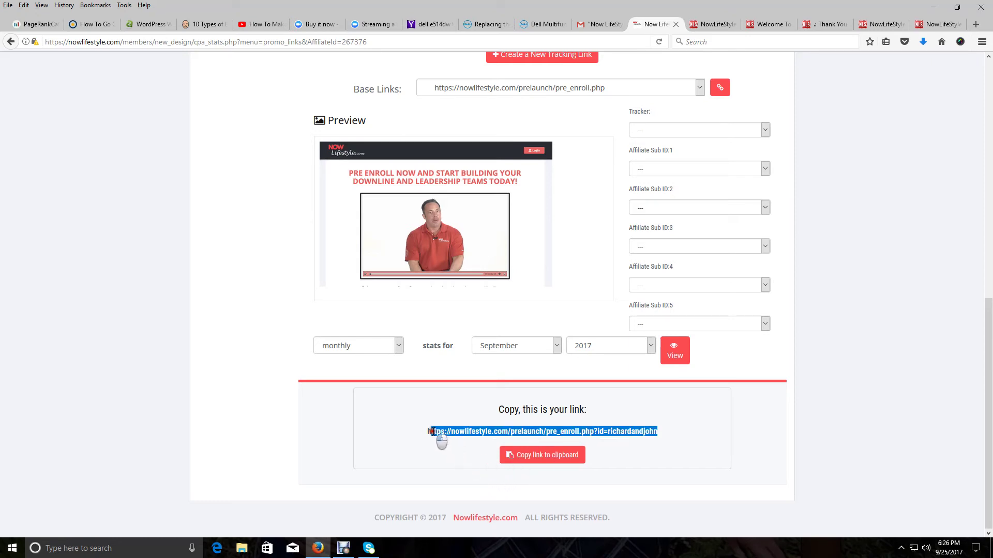
right_click(433, 430)
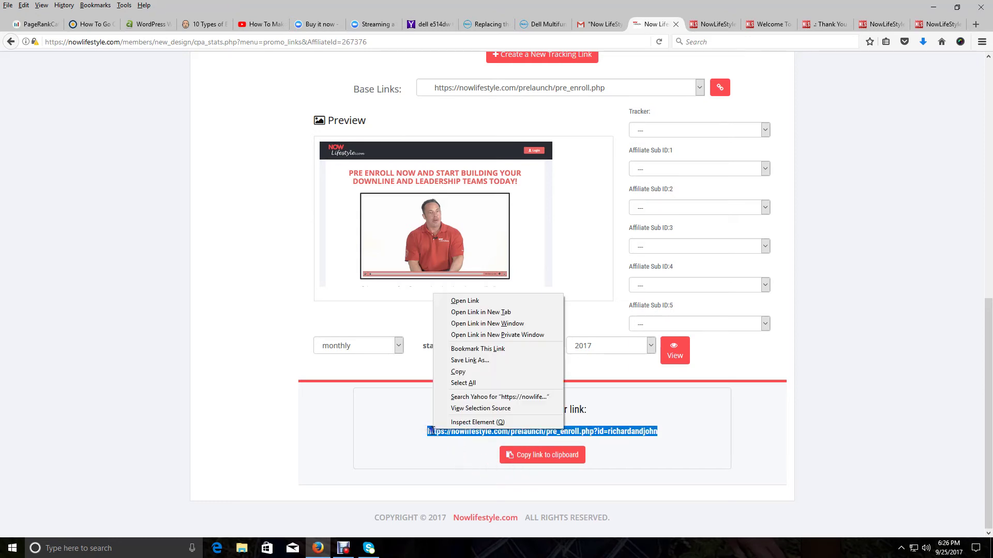
left_click(452, 373)
Load the copied pre_enroll.php affiliate link in a new tab
left_click(975, 23)
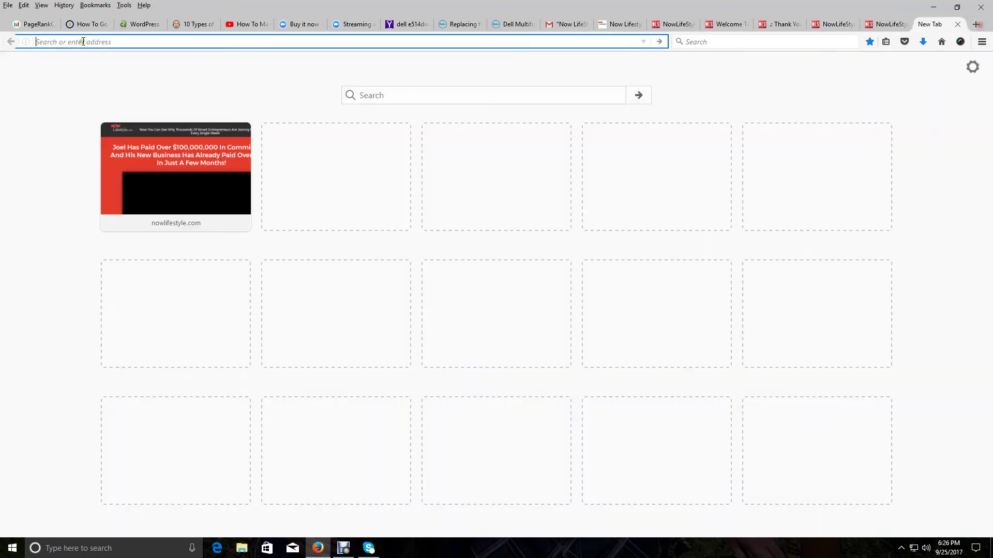
right_click(78, 42)
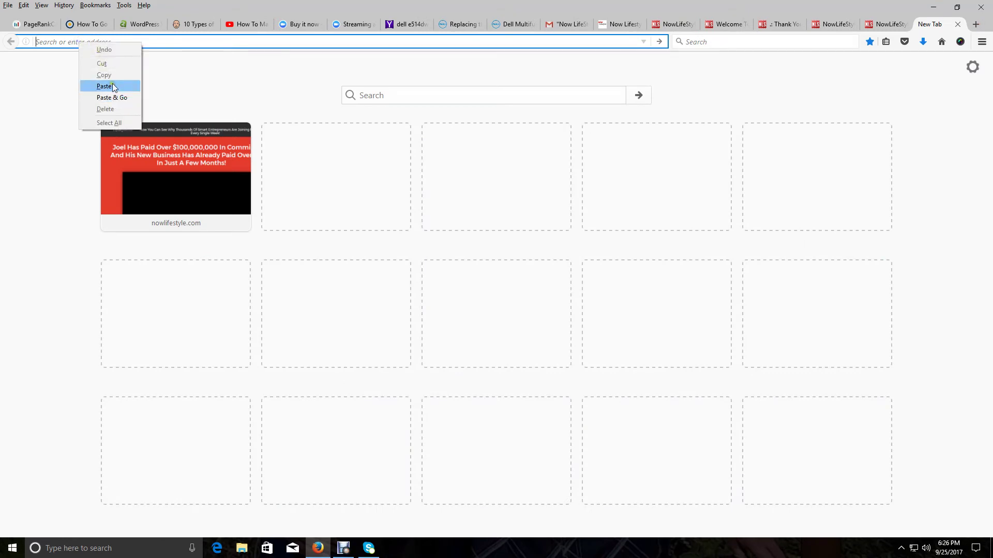
left_click(112, 86)
key("Return")
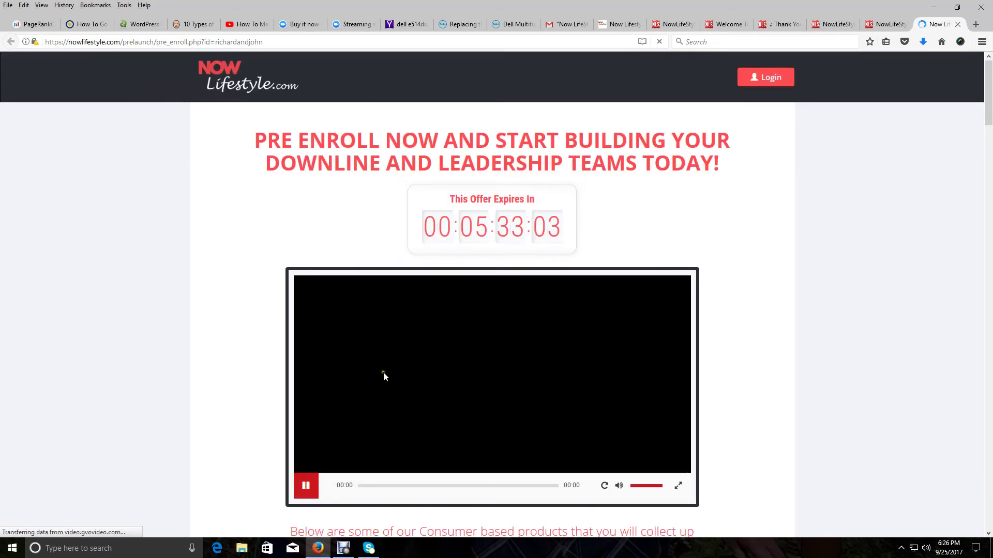
Pause the pre-enroll page's video and look through the page's offer, testimonials and compensation plan down to the enrollment offer
left_click(304, 485)
scroll(555, 242, "down", 10)
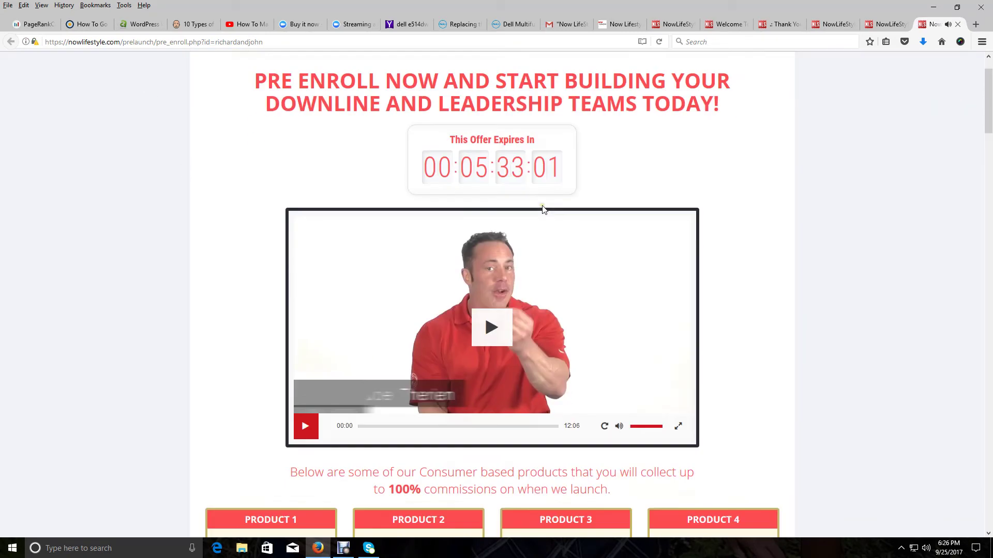
scroll(555, 242, "down", 10)
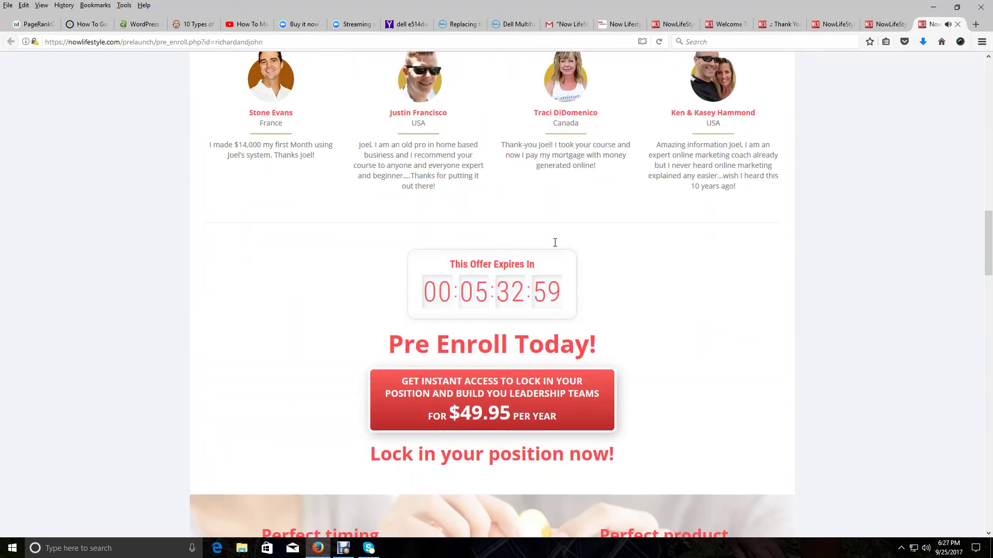
scroll(594, 364, "down", 8)
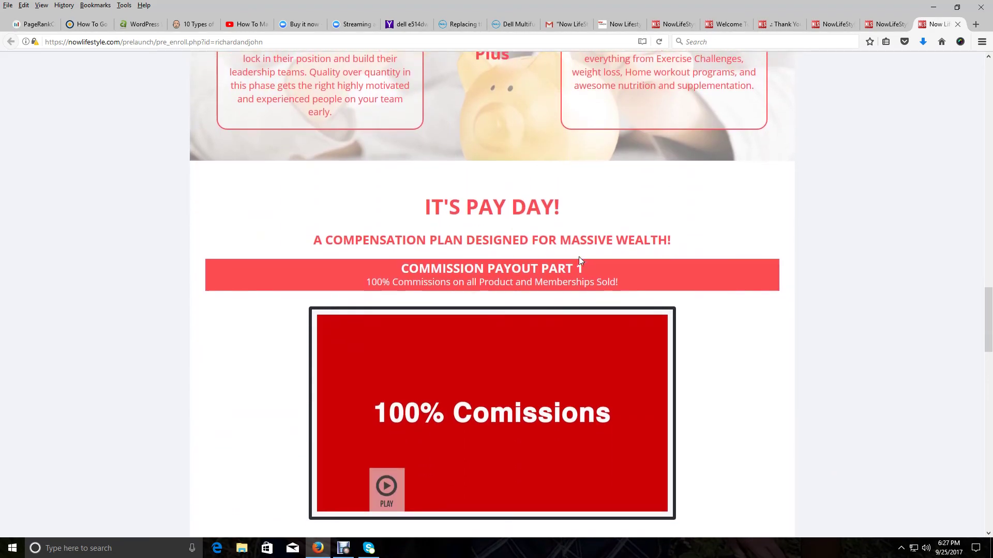
scroll(578, 259, "down", 10)
scroll(580, 261, "down", 12)
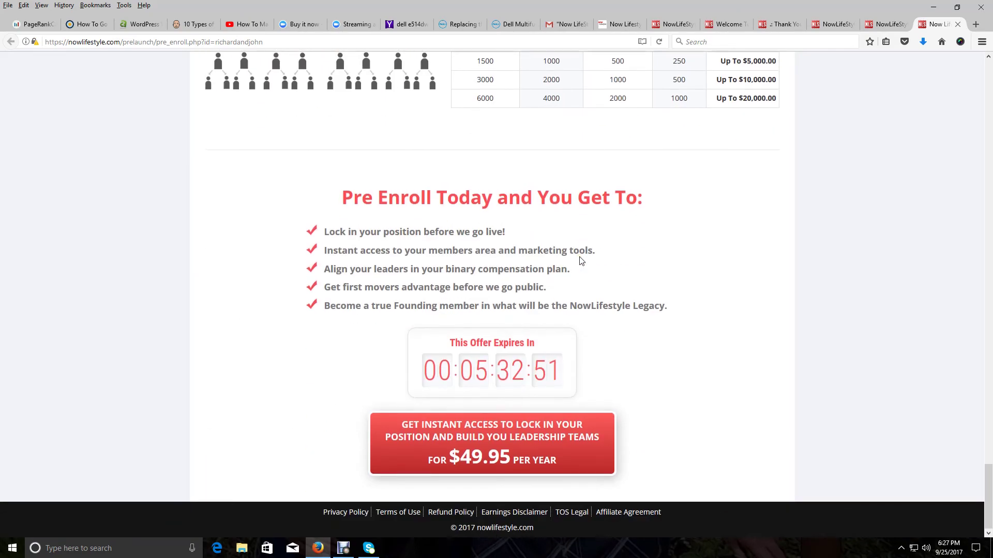
scroll(580, 262, "up", 5)
scroll(580, 261, "up", 6)
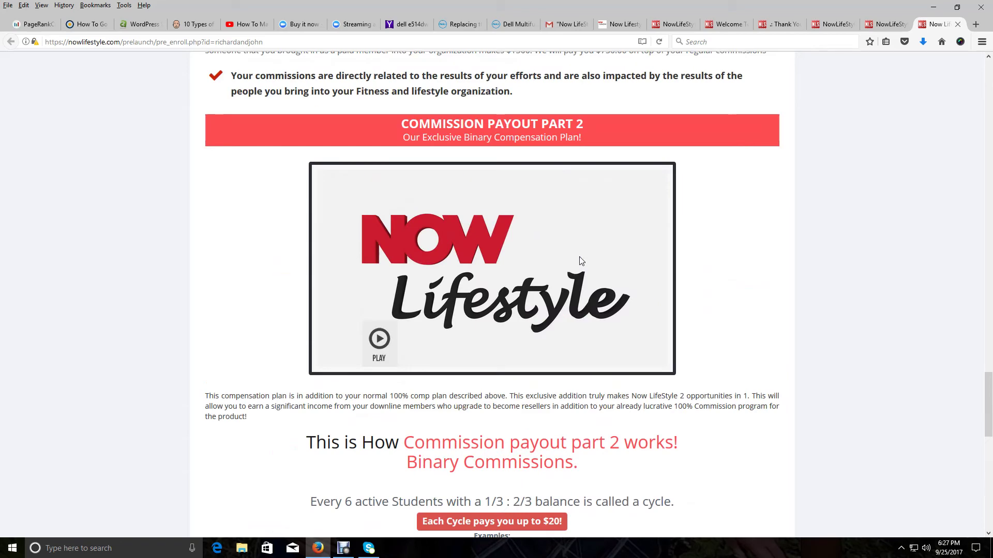
scroll(589, 290, "down", 11)
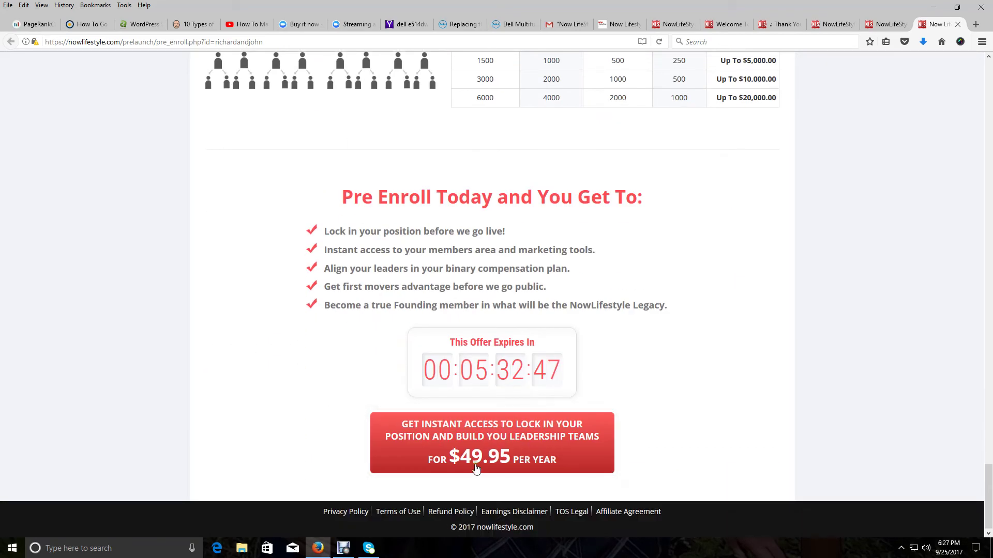
Open the $49.95 per year pre-enrollment sign-up page and examine its products, account and contact information sections
left_click(476, 439)
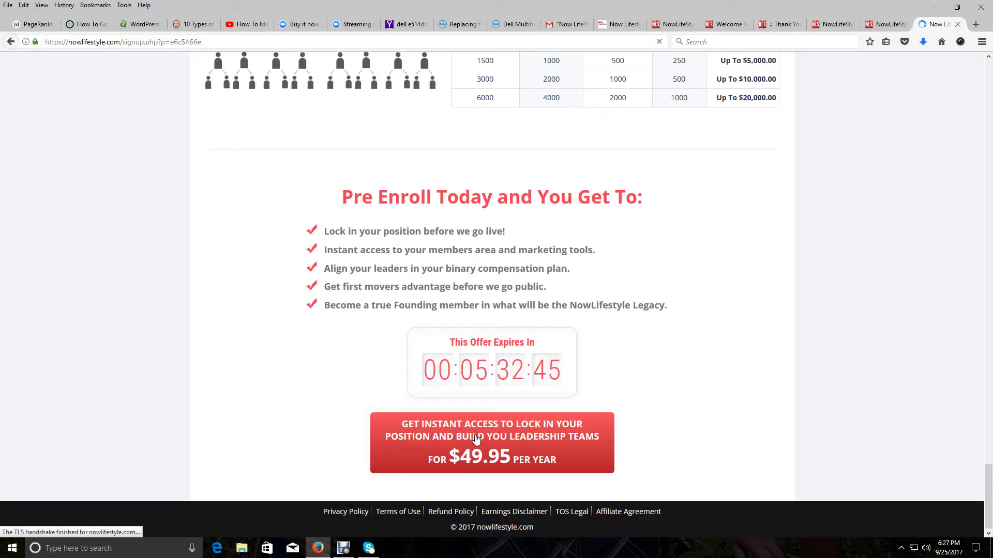
scroll(476, 439, "down", 5)
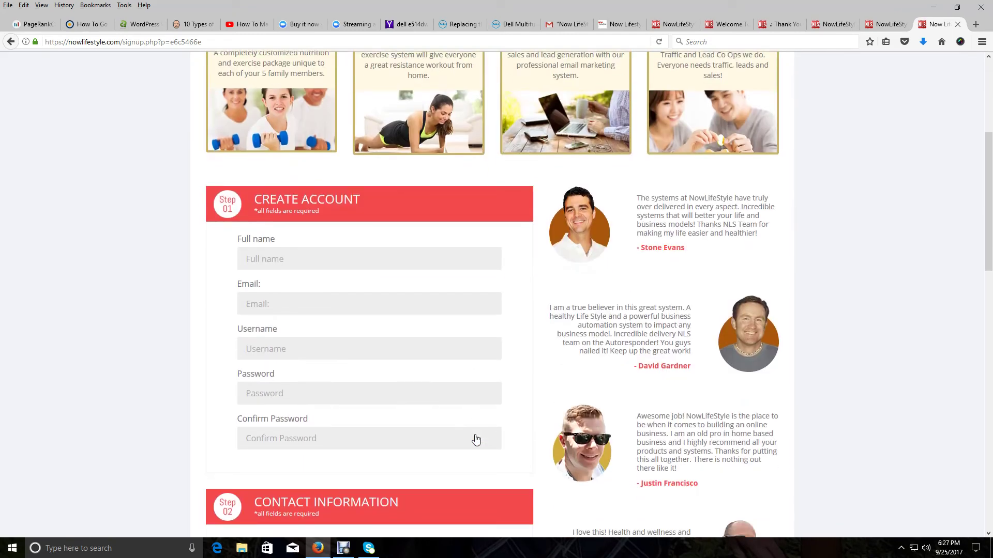
scroll(476, 439, "down", 11)
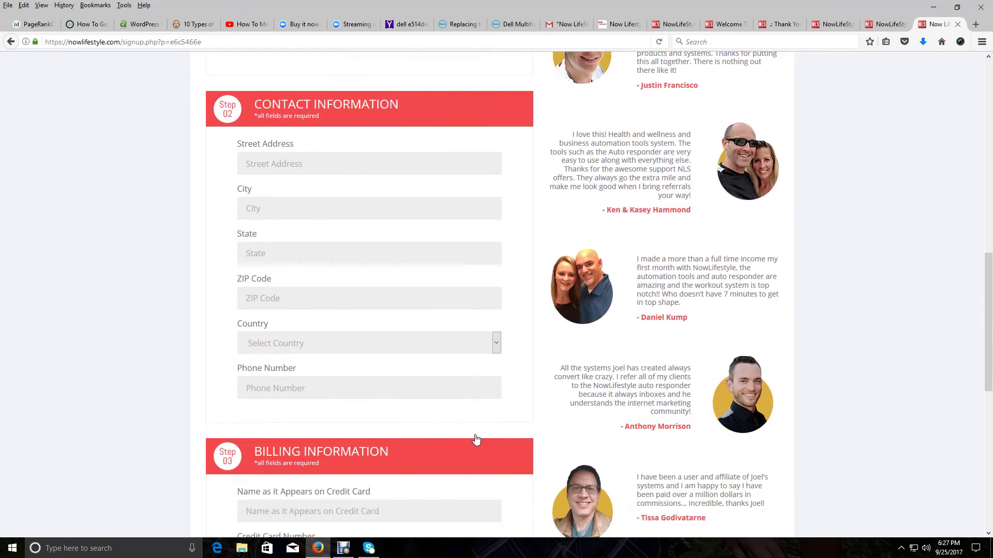
scroll(476, 439, "up", 16)
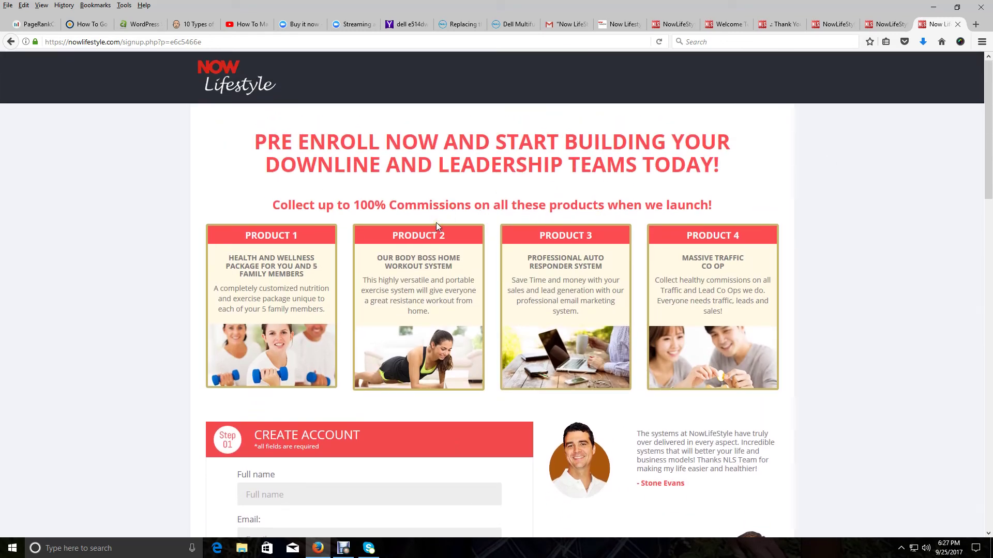
scroll(436, 226, "down", 8)
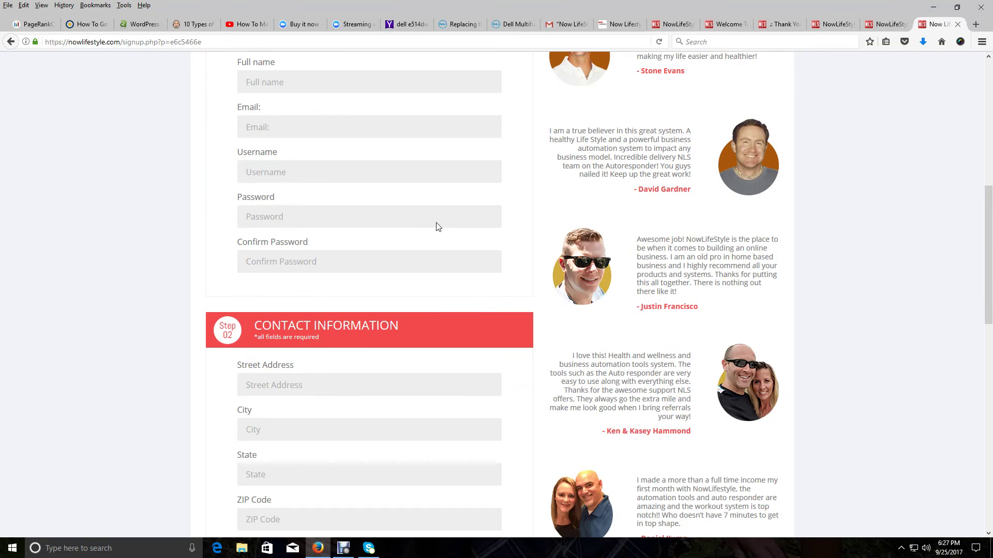
scroll(436, 226, "up", 8)
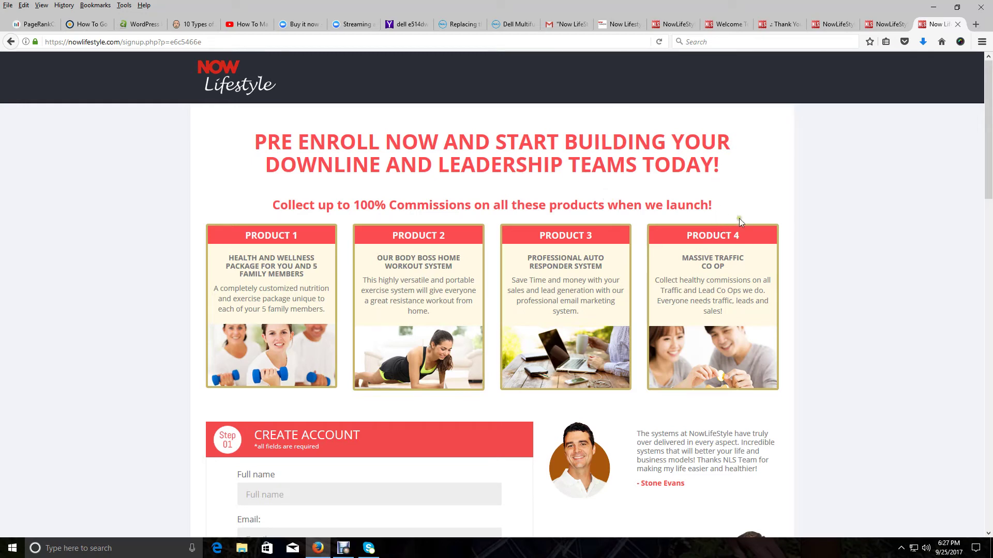
Return to the Gmail draft and highlight the pre_enroll.php link under Main Affiliate links/Sign up Links to point it out
left_click(567, 23)
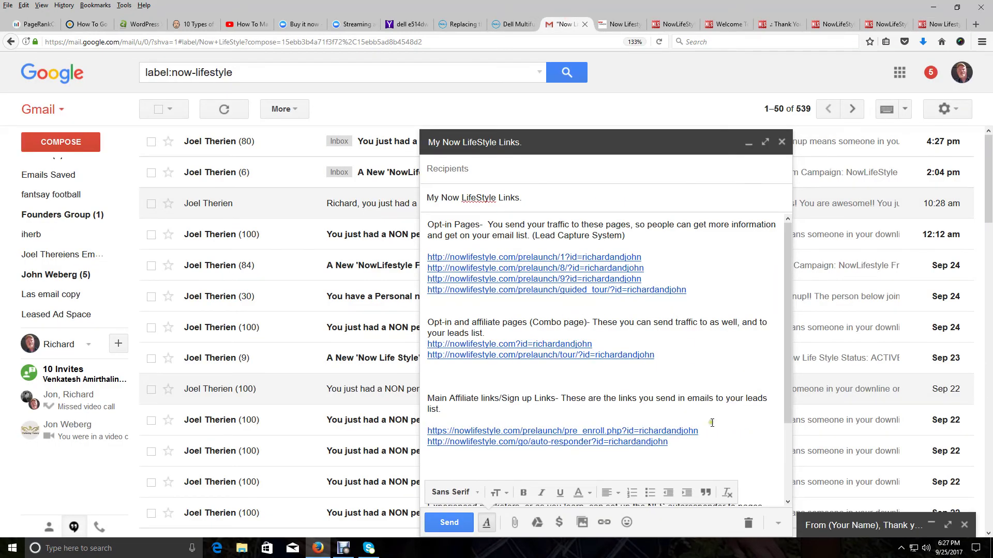
triple_click(699, 432)
left_click_drag(530, 419, 421, 433)
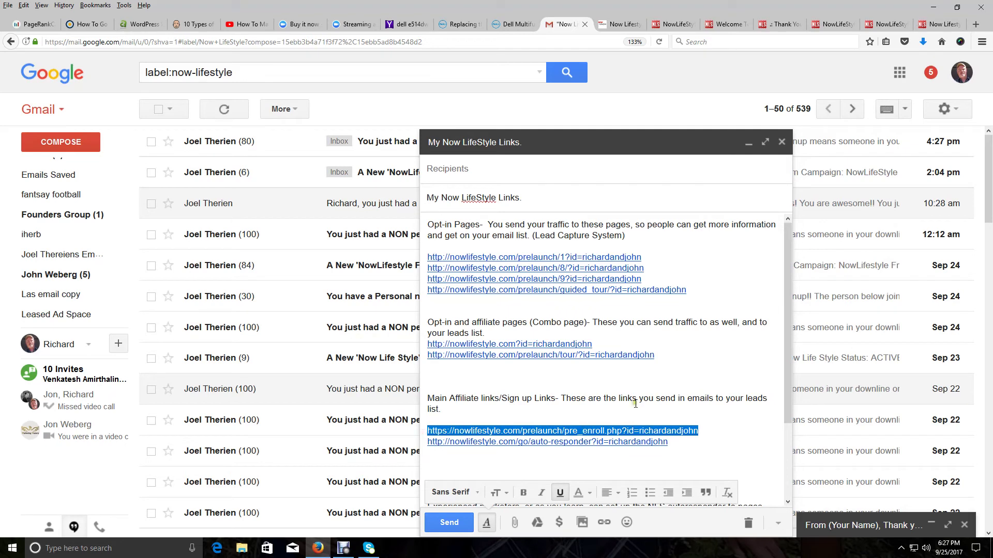
left_click(738, 432)
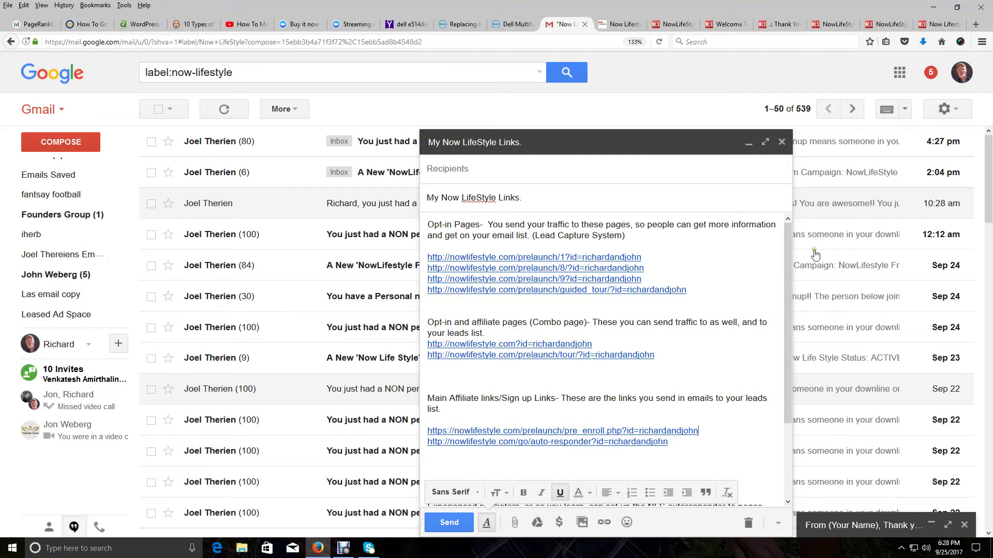
Go back to the pre-enrollment sign-up page and examine its form fields through the Billing Information section
left_click(941, 28)
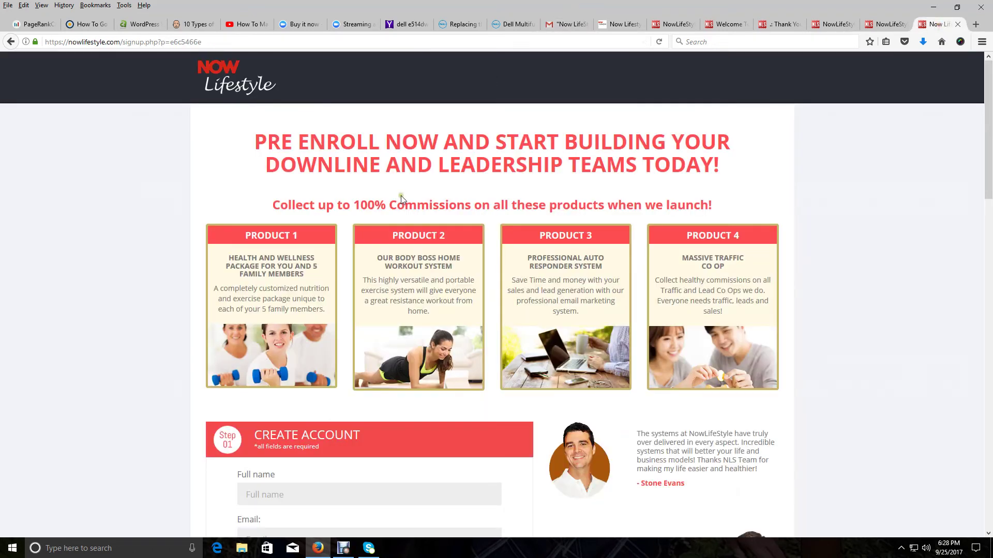
scroll(401, 196, "down", 5)
scroll(377, 337, "down", 10)
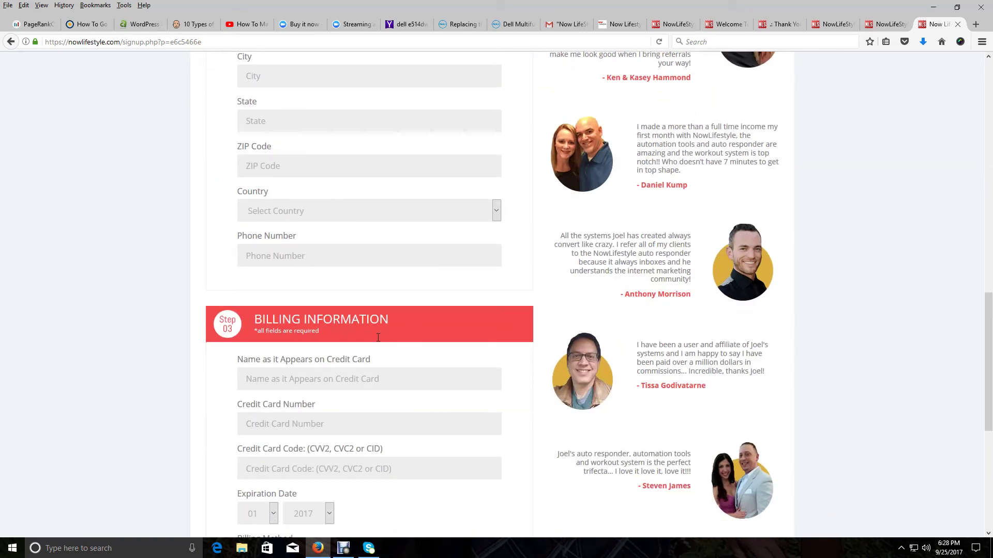
scroll(384, 348, "up", 7)
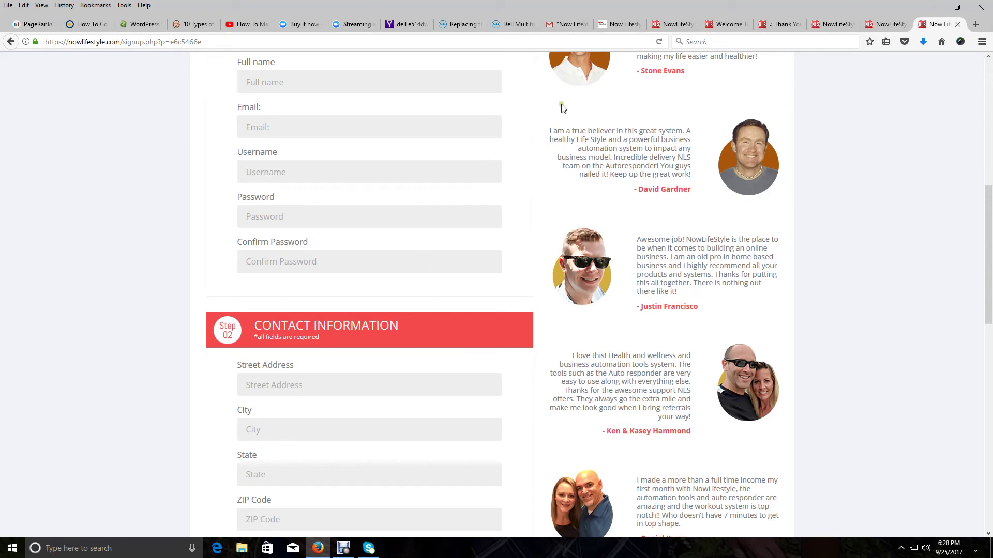
Return to the Gmail draft and highlight the two combo page links, followed by the four opt-in page links, to point them out
left_click(567, 24)
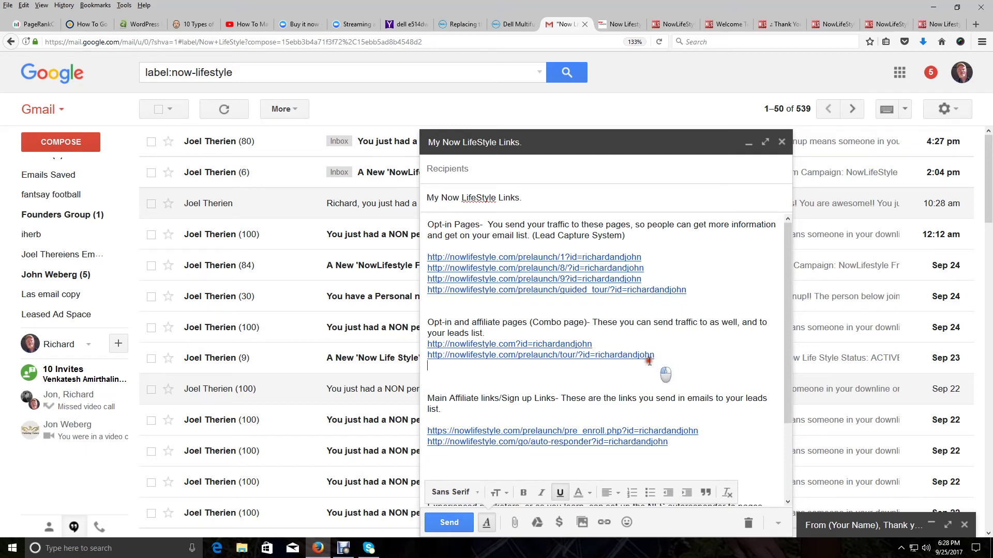
left_click_drag(579, 380, 415, 345)
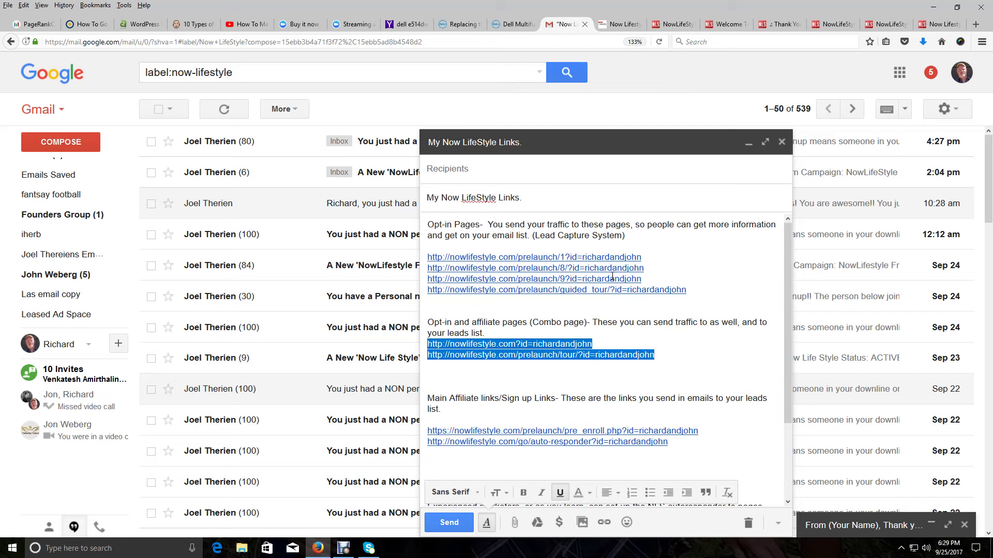
left_click(677, 271)
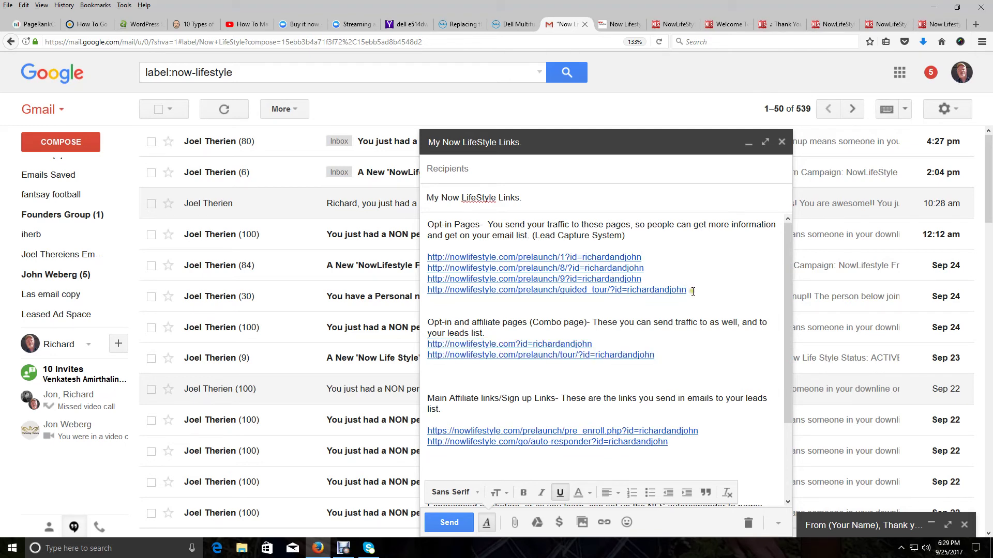
left_click_drag(700, 290, 414, 259)
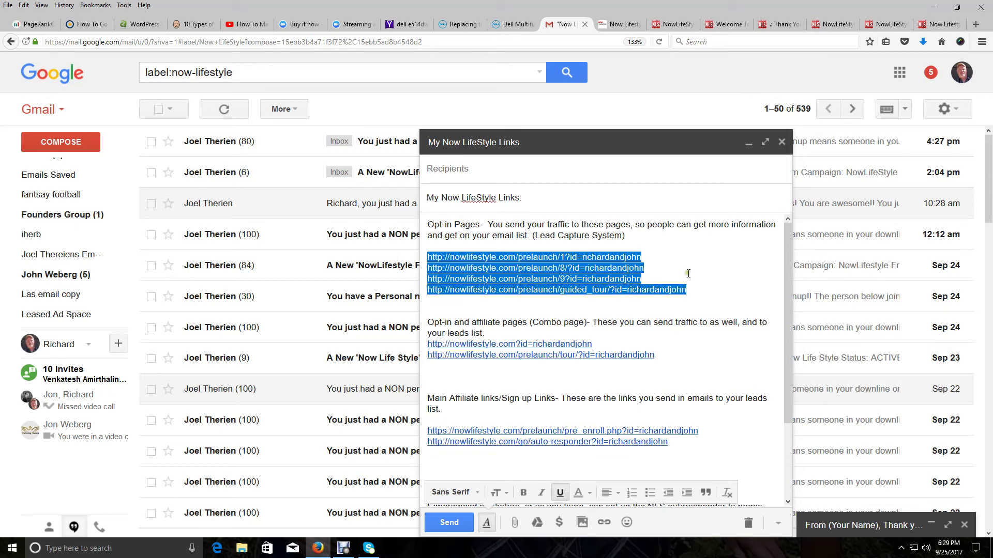
left_click(763, 249)
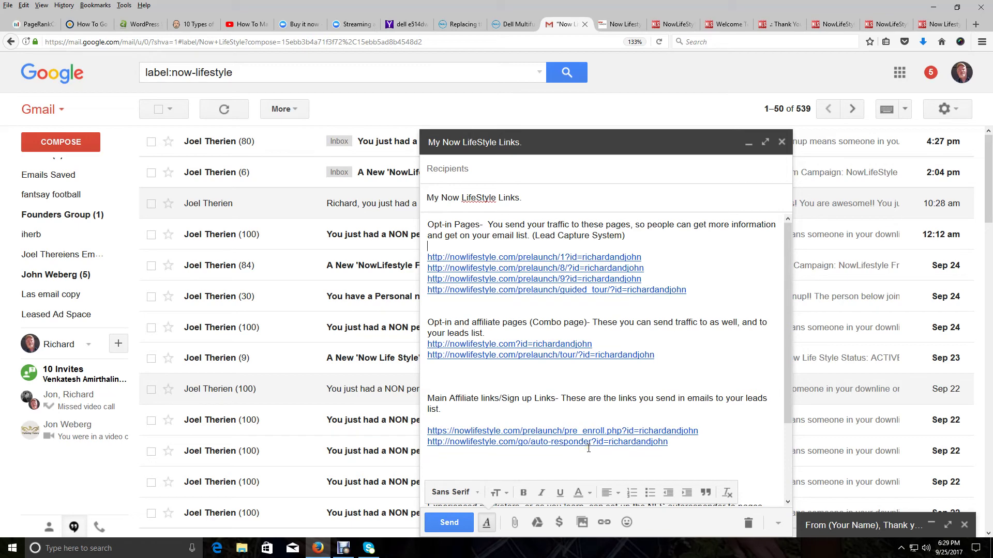
left_click(611, 24)
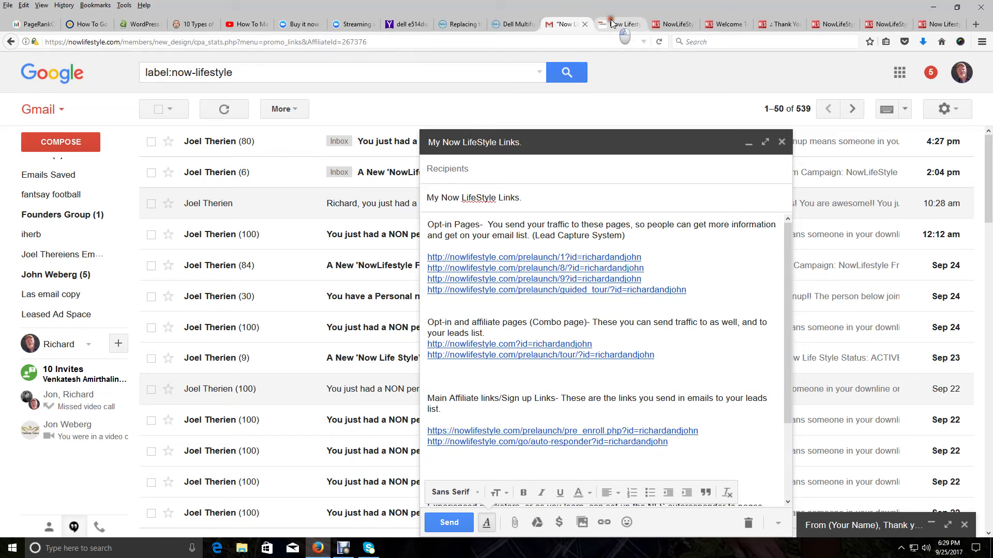
scroll(564, 243, "up", 4)
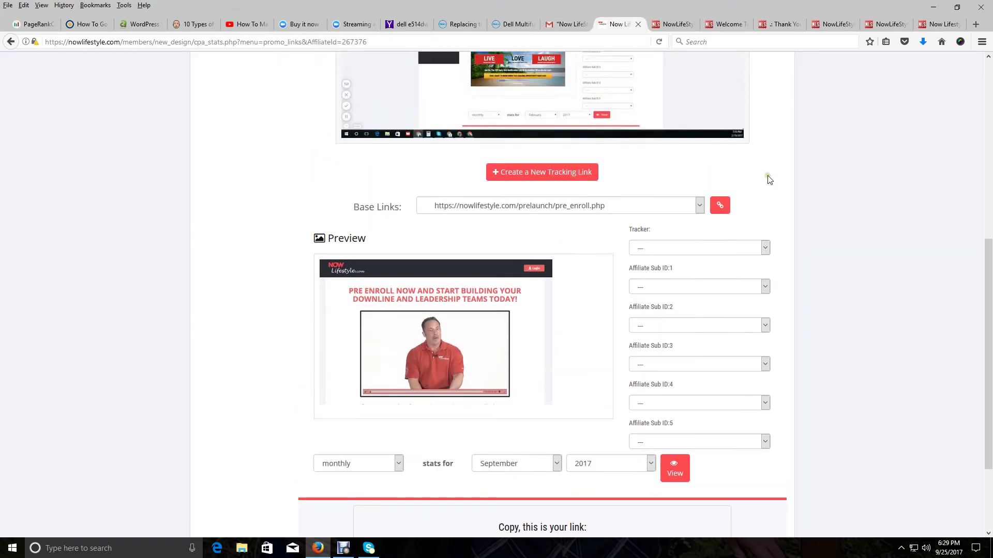
left_click(699, 206)
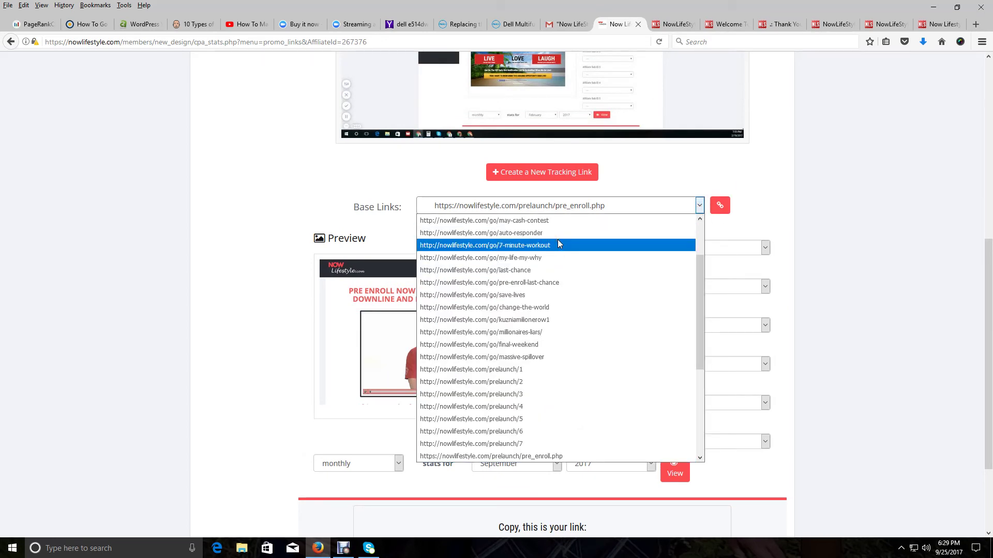
left_click(527, 234)
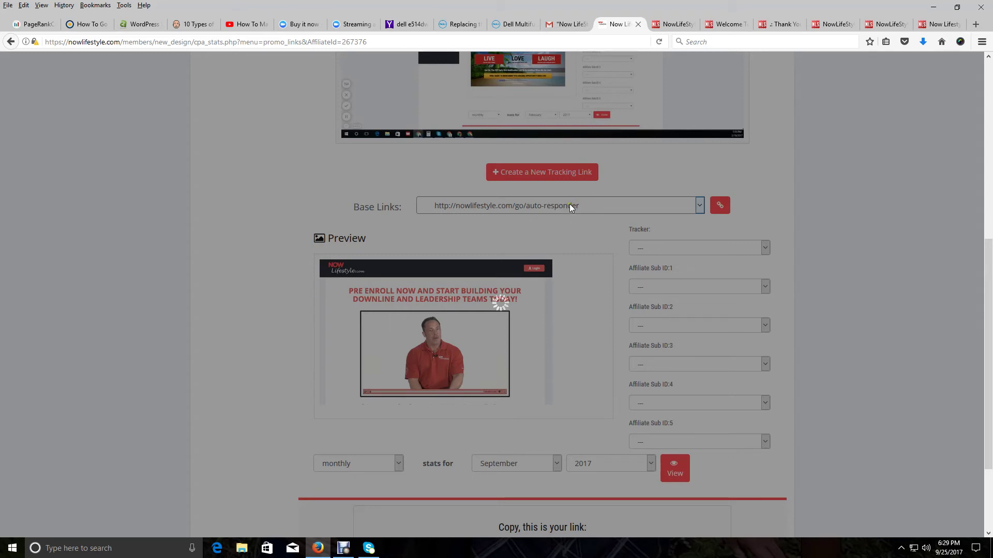
scroll(572, 212, "down", 1)
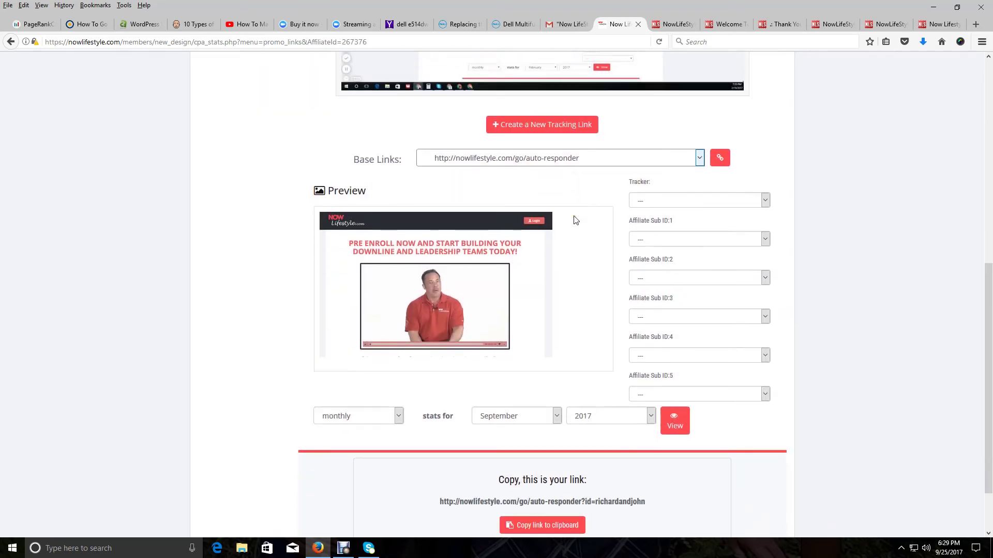
scroll(576, 221, "down", 2)
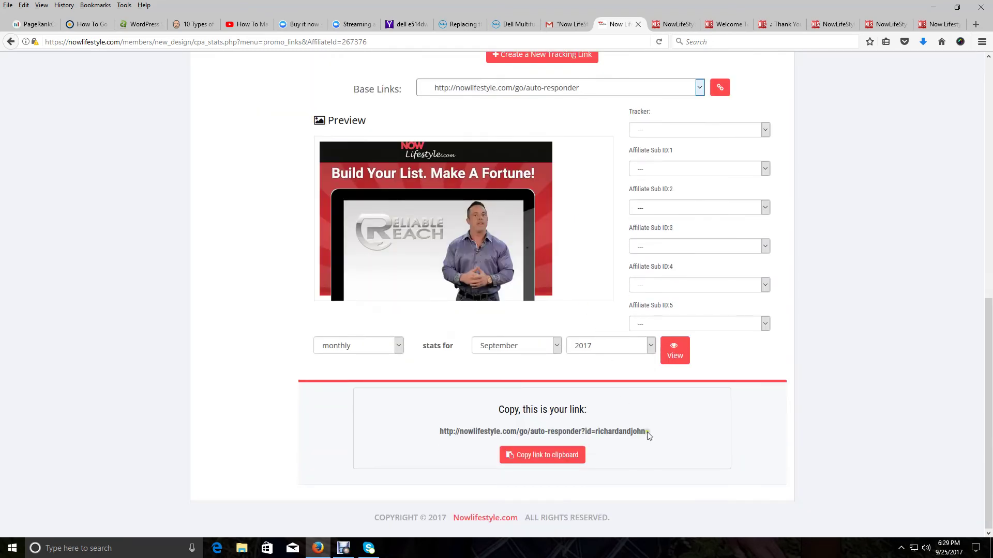
left_click_drag(645, 432, 401, 436)
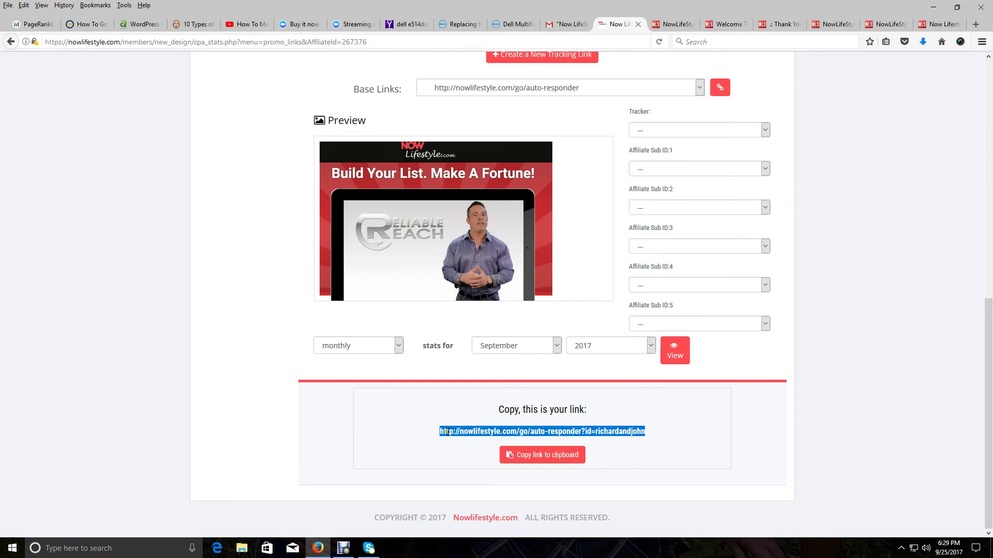
right_click(447, 434)
left_click(476, 374)
Load the copied auto-responder affiliate link in a new tab and open the sign-up form from its residual commissions offer
left_click(975, 26)
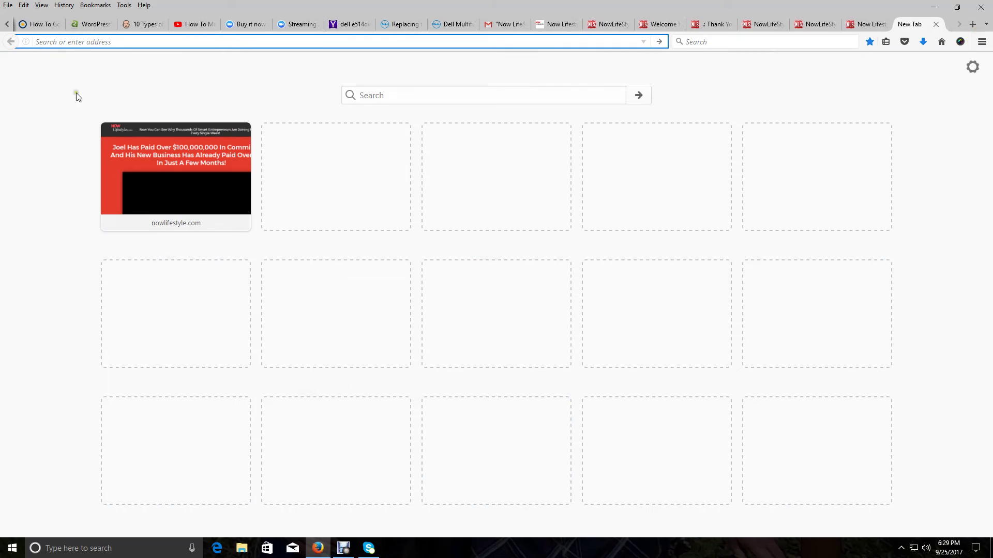
right_click(66, 45)
left_click(89, 85)
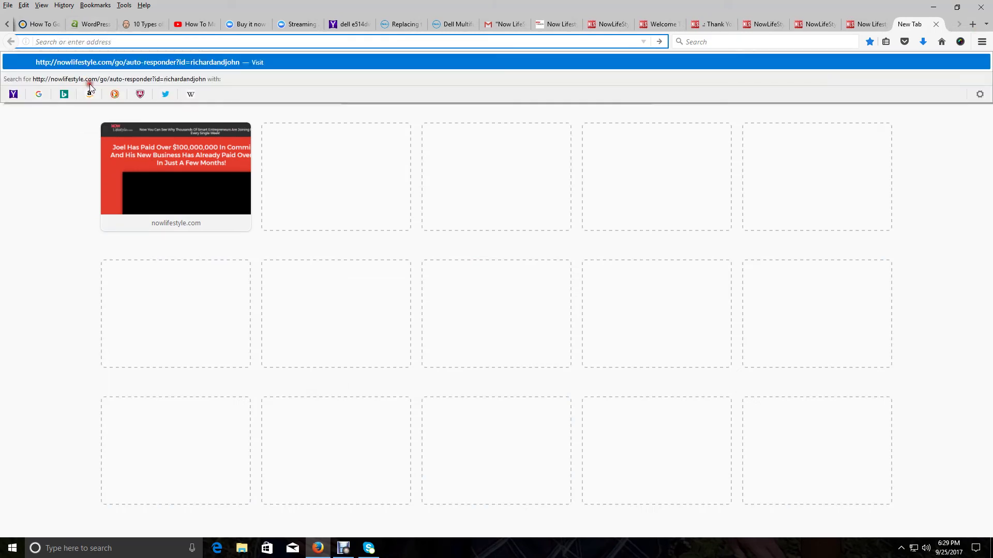
key("Return")
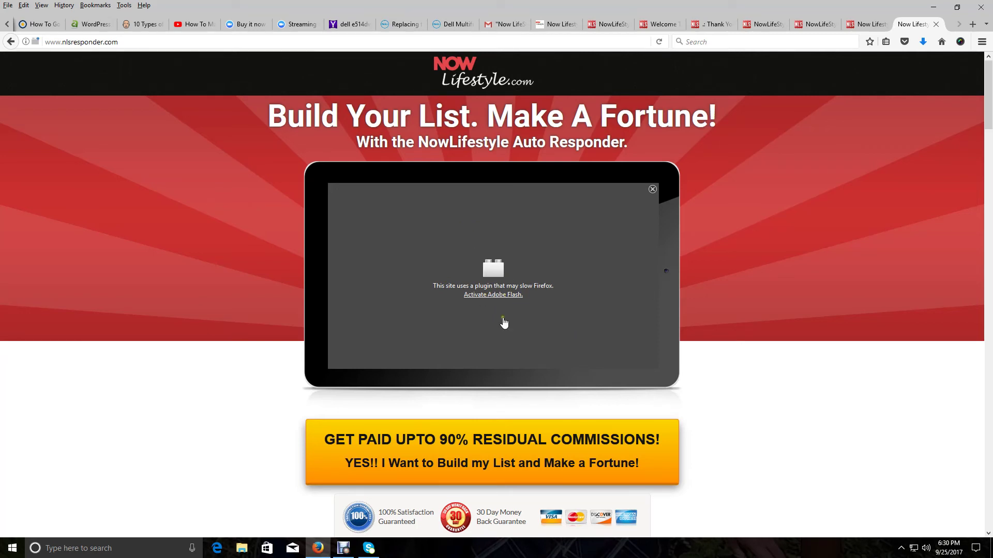
scroll(500, 310, "down", 3)
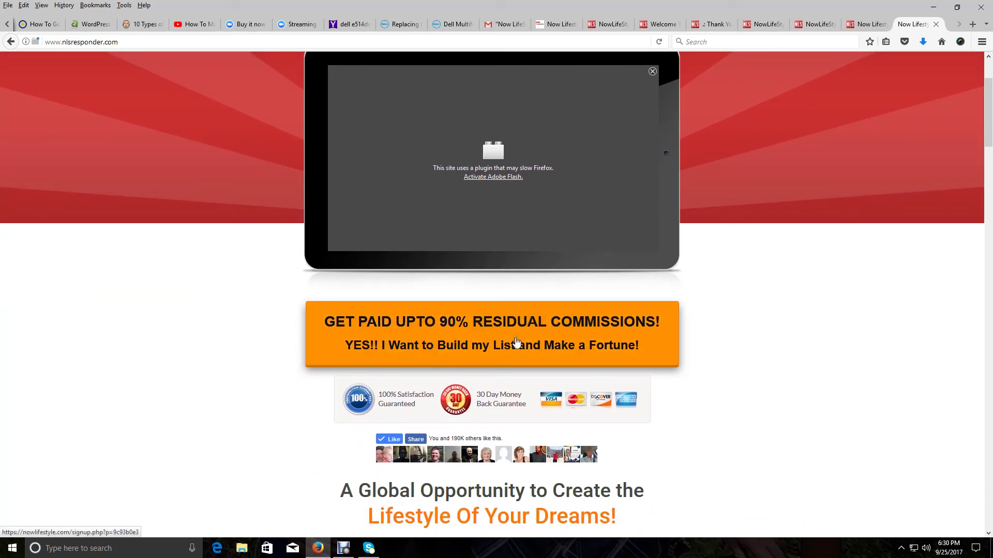
left_click(497, 336)
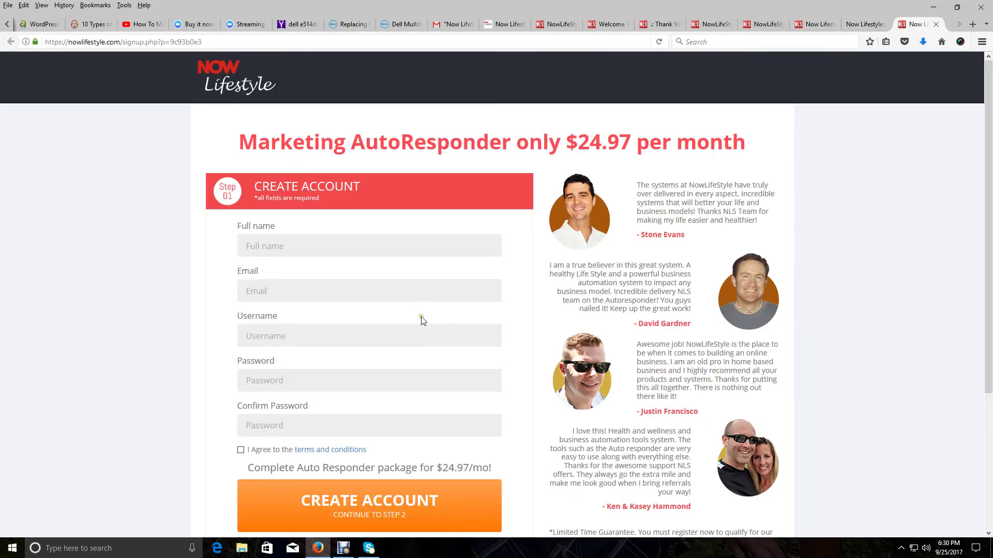
Examine the Marketing AutoResponder sign-up page from its account fields to the referral and secure checkout details, glancing back at the sales page
scroll(404, 325, "down", 1)
scroll(313, 237, "down", 2)
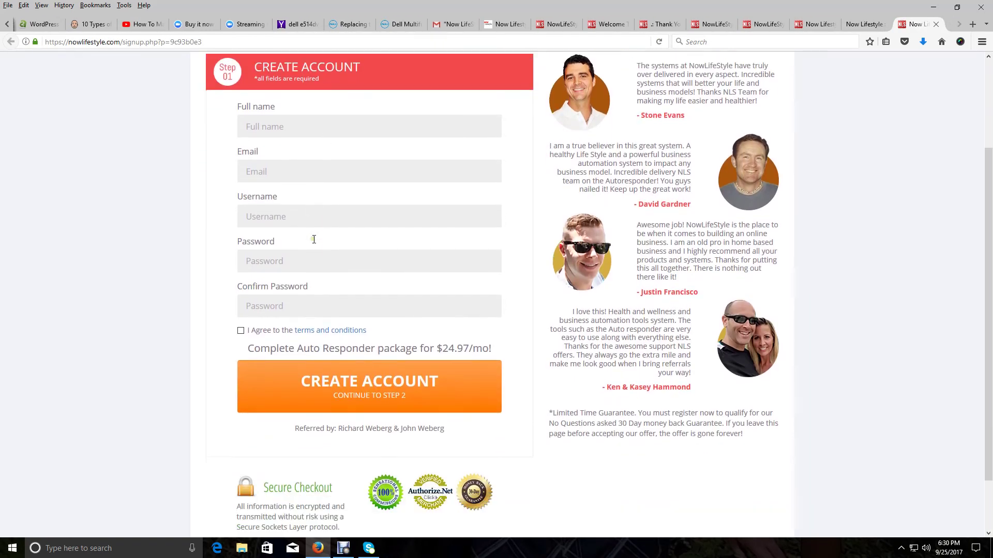
scroll(411, 253, "up", 1)
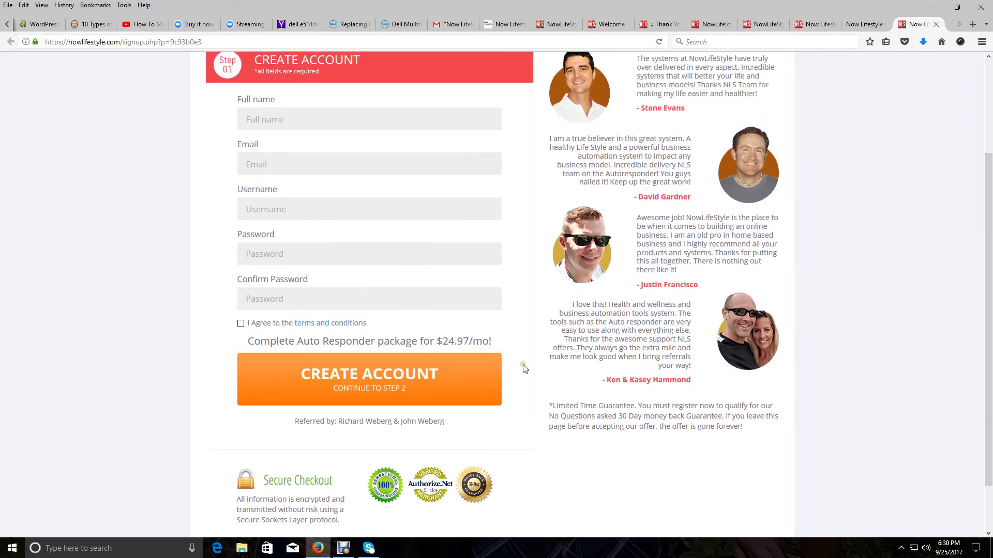
scroll(514, 357, "up", 2)
scroll(528, 399, "down", 2)
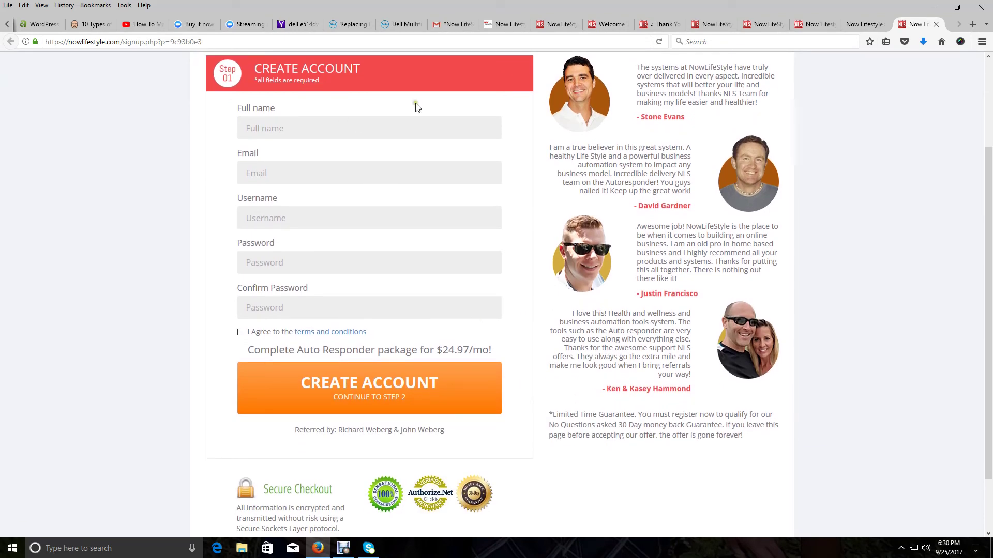
left_click(870, 28)
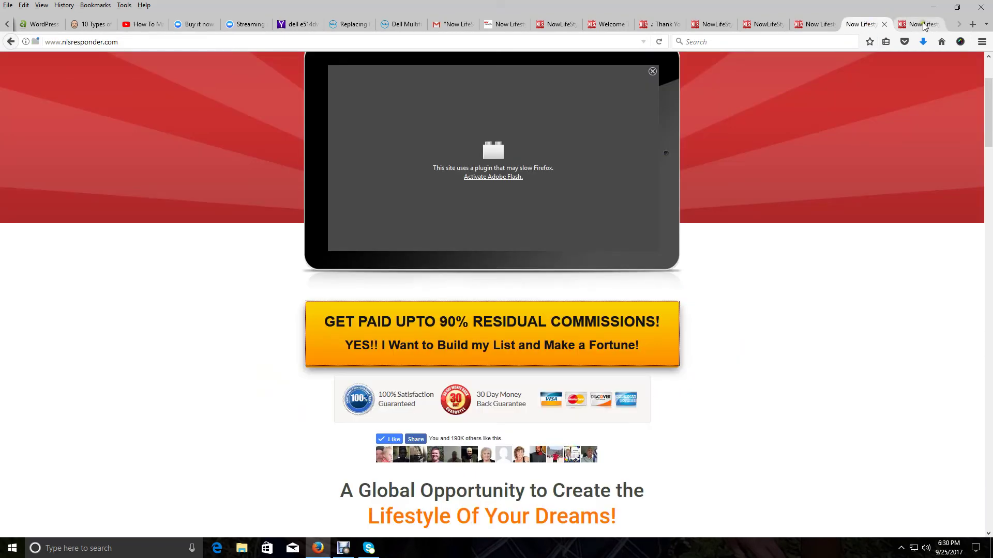
left_click(921, 24)
scroll(413, 366, "up", 3)
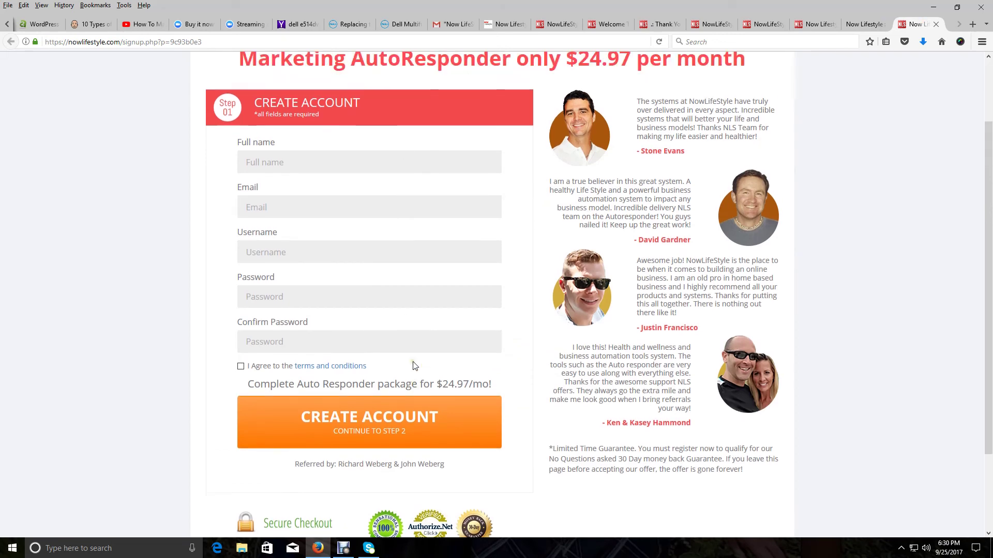
scroll(418, 365, "down", 5)
scroll(412, 365, "up", 7)
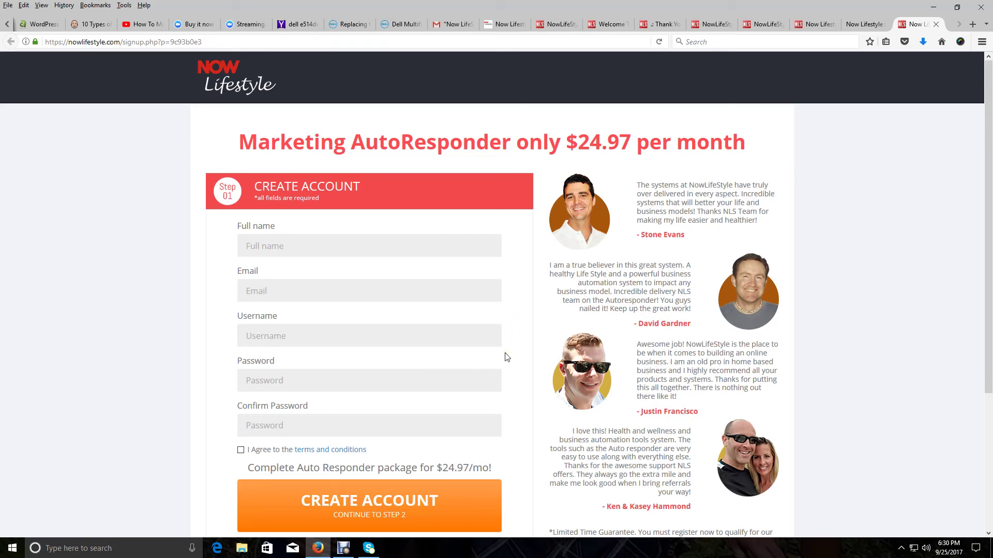
Return to the Gmail draft and highlight the auto-responder affiliate link under Main Affiliate links/Sign up Links to point it out
left_click(445, 24)
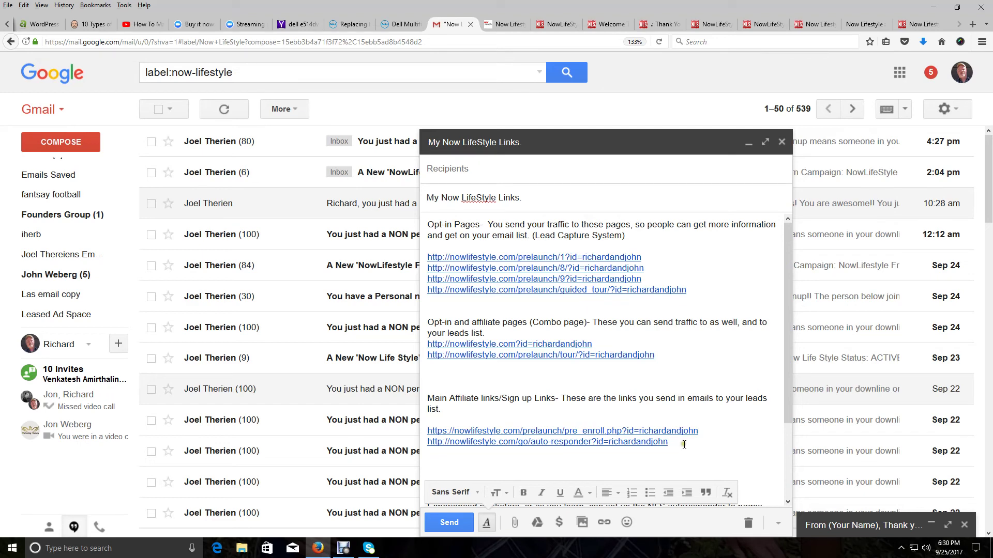
left_click_drag(670, 443, 431, 443)
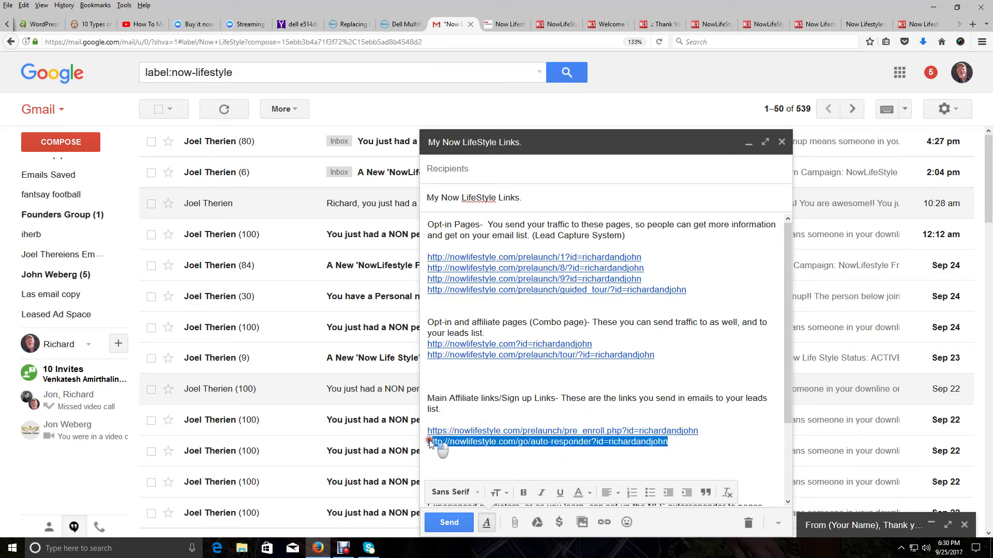
left_click(658, 419)
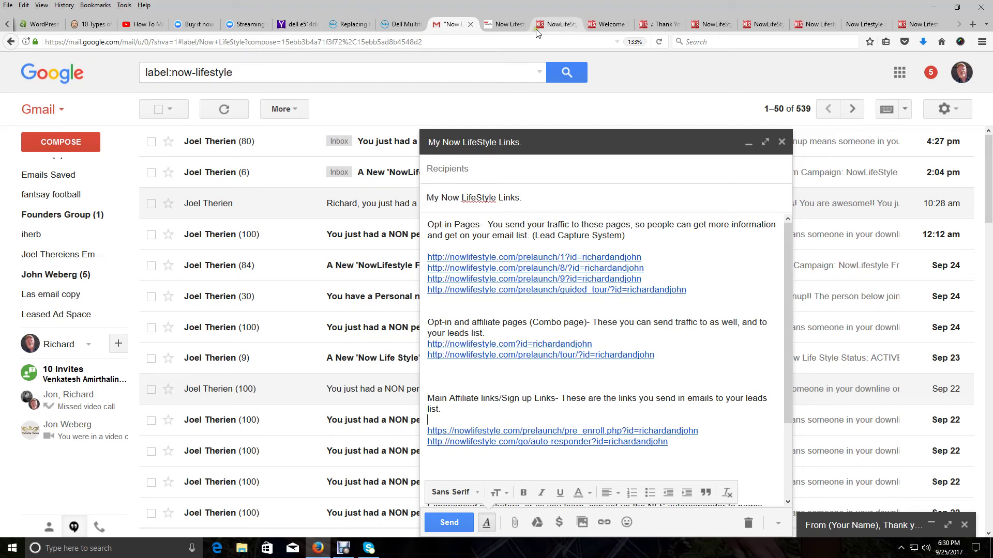
Revisit the promo links page, the auto-responder sign-up form and the Now Lifestyle home page opened through the affiliate link
left_click(504, 23)
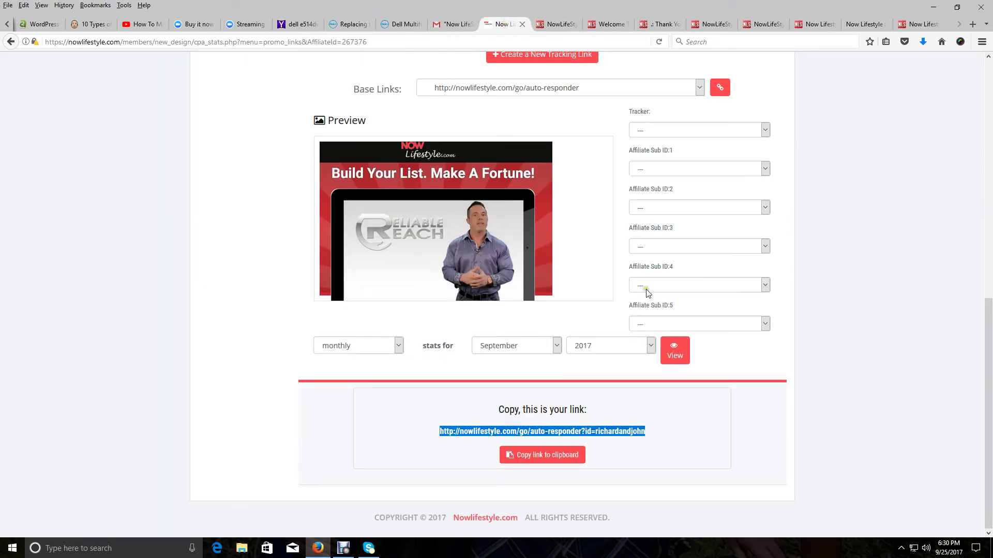
scroll(645, 288, "up", 3)
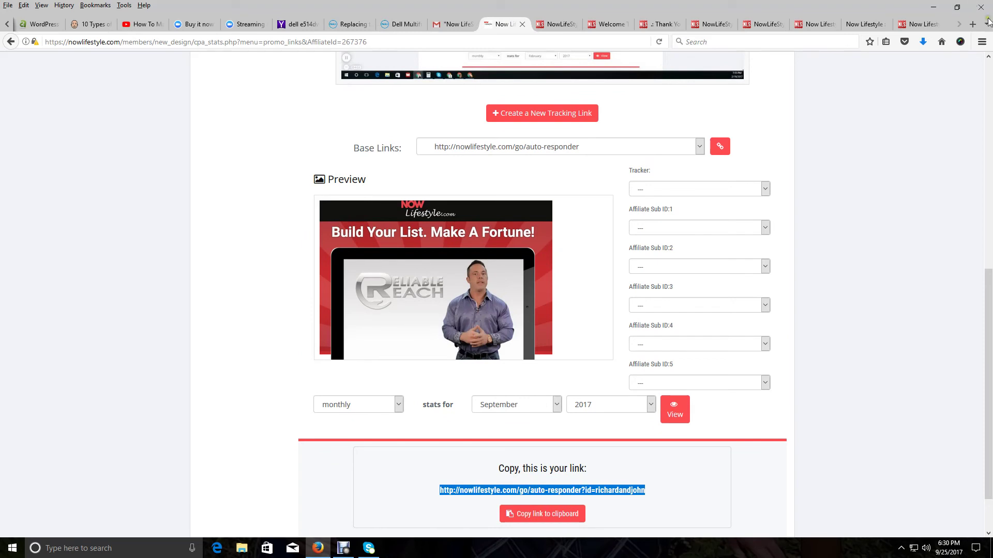
left_click(927, 23)
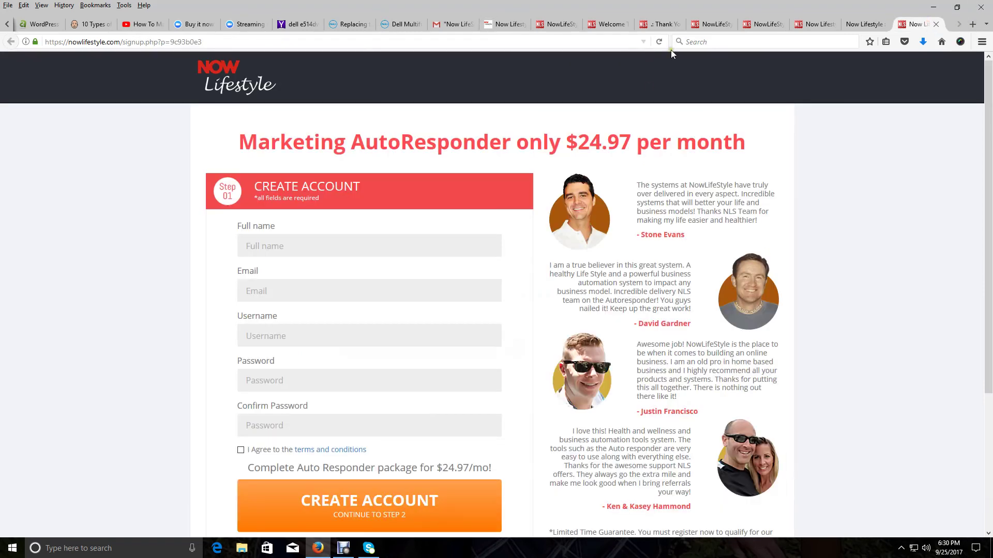
left_click(627, 30)
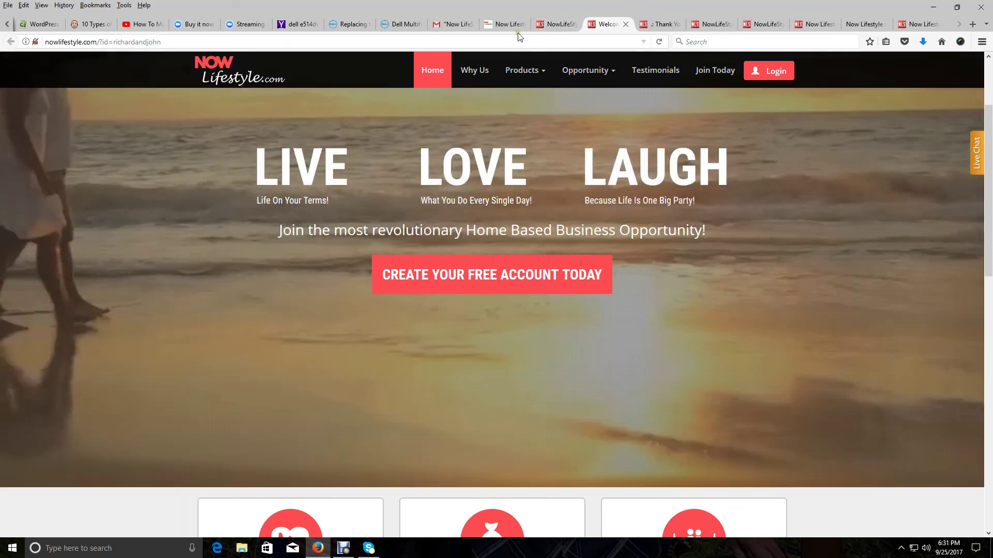
Return to Gmail and minimize the "My Now LifeStyle Links." draft
left_click(440, 24)
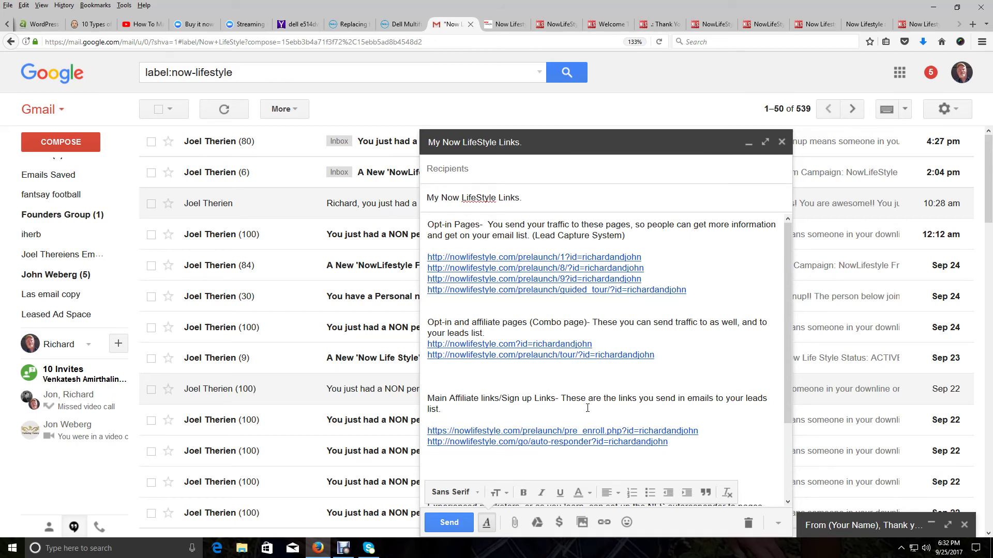
left_click(747, 143)
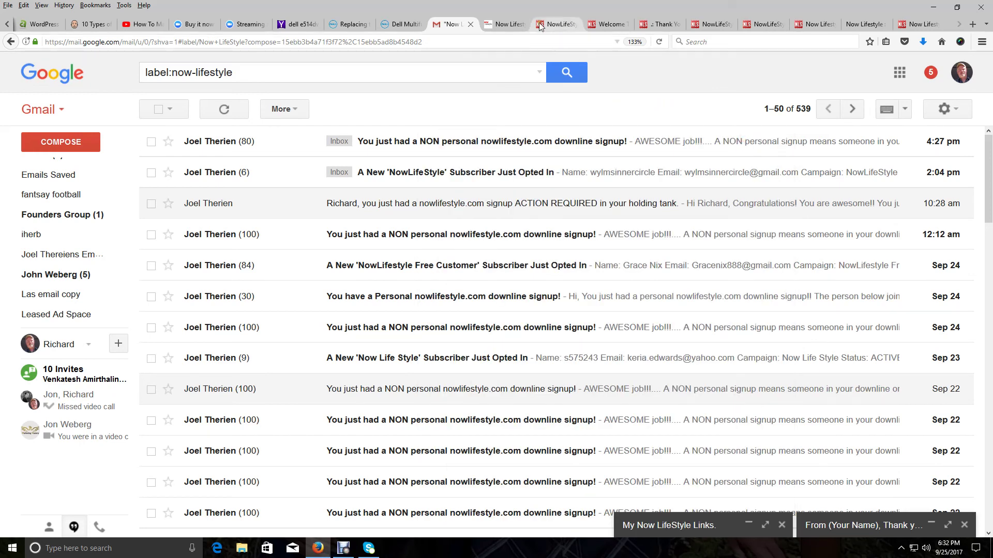
Go back to the promo links page and review it from the Reseller Tools section and CPA Stats video to the generated affiliate link
left_click(501, 24)
scroll(498, 271, "up", 5)
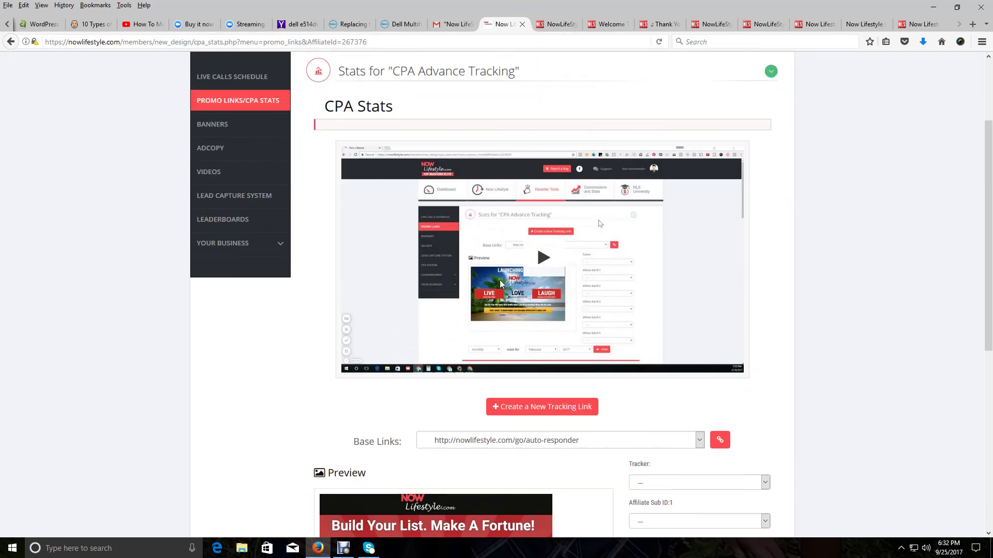
scroll(500, 283, "down", 6)
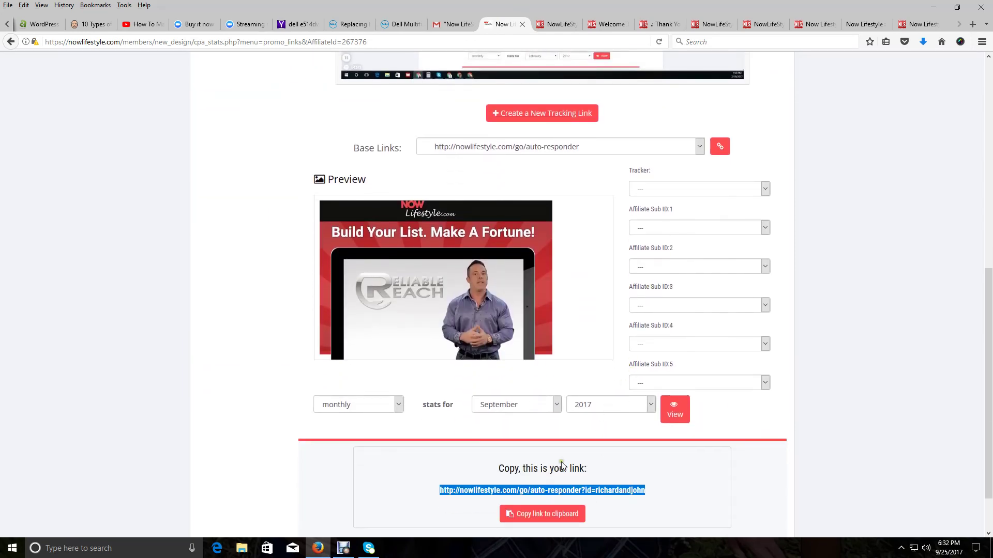
scroll(549, 376, "up", 4)
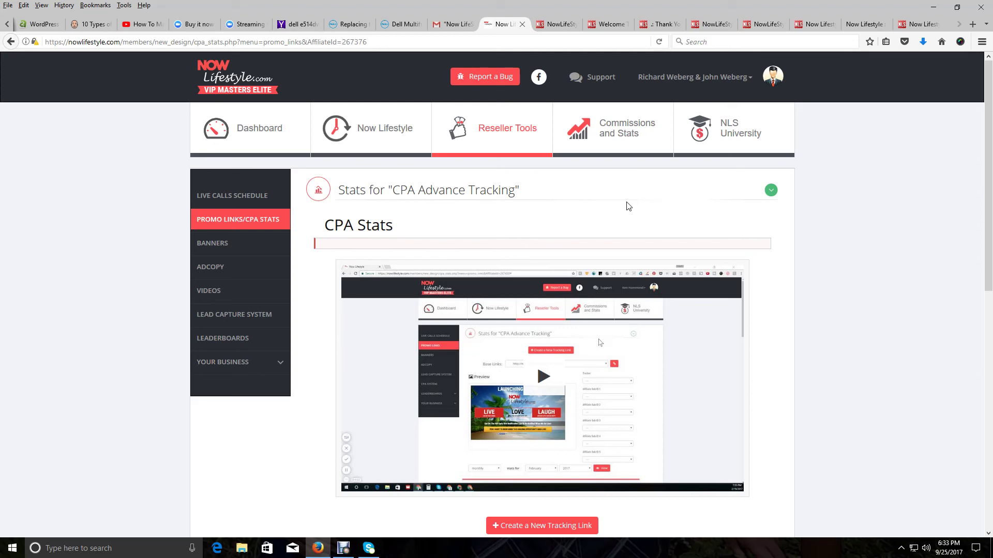
left_click(630, 245)
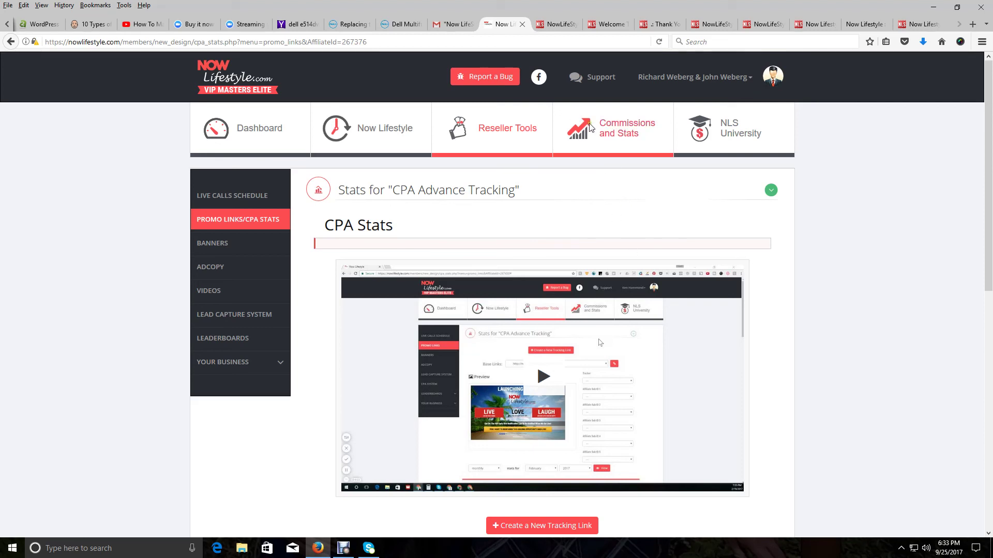
left_click(497, 124)
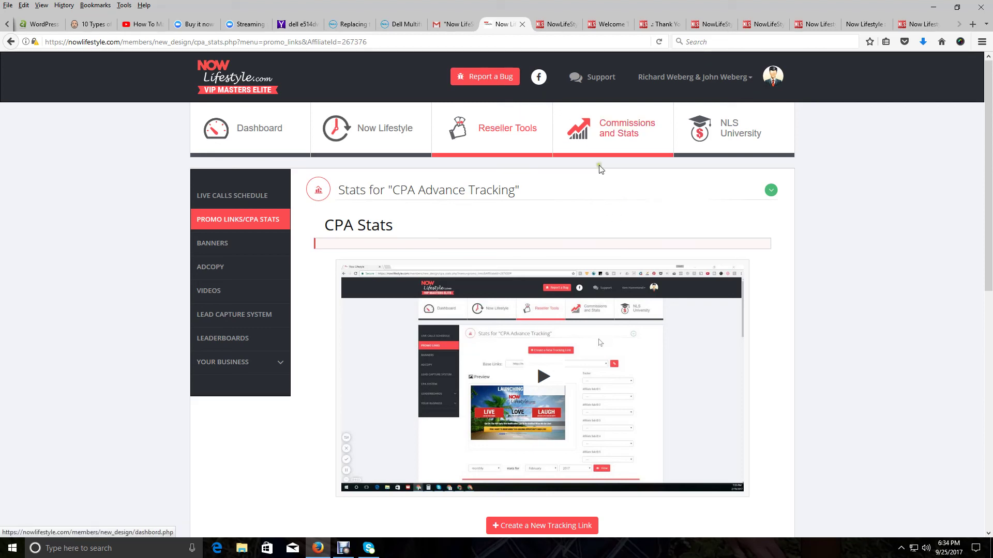
left_click(629, 230)
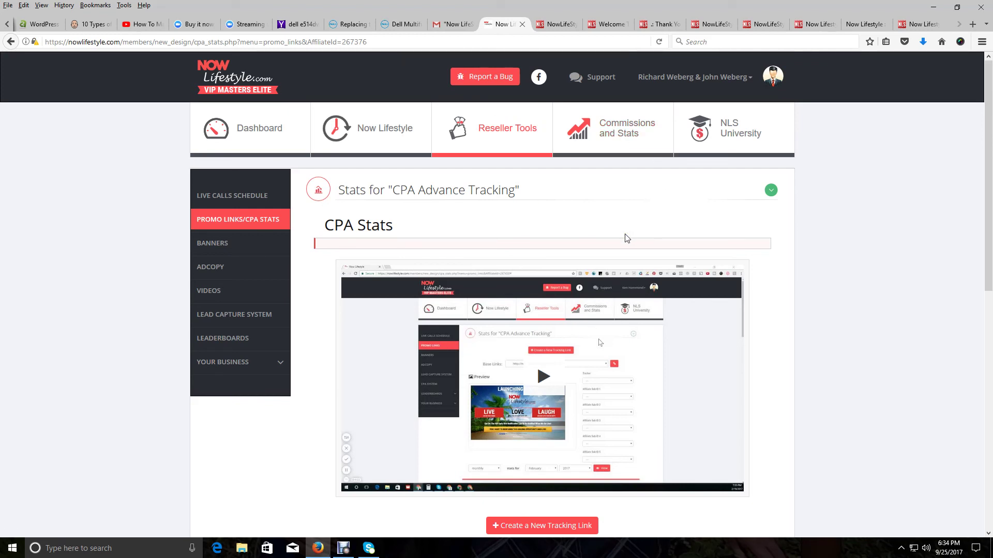
scroll(522, 372, "down", 5)
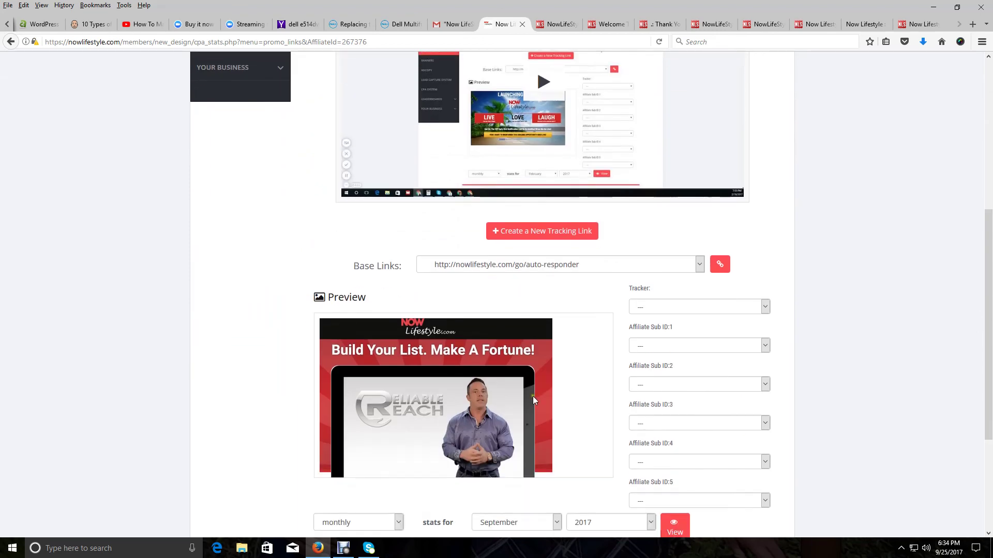
scroll(533, 397, "down", 3)
scroll(528, 357, "up", 5)
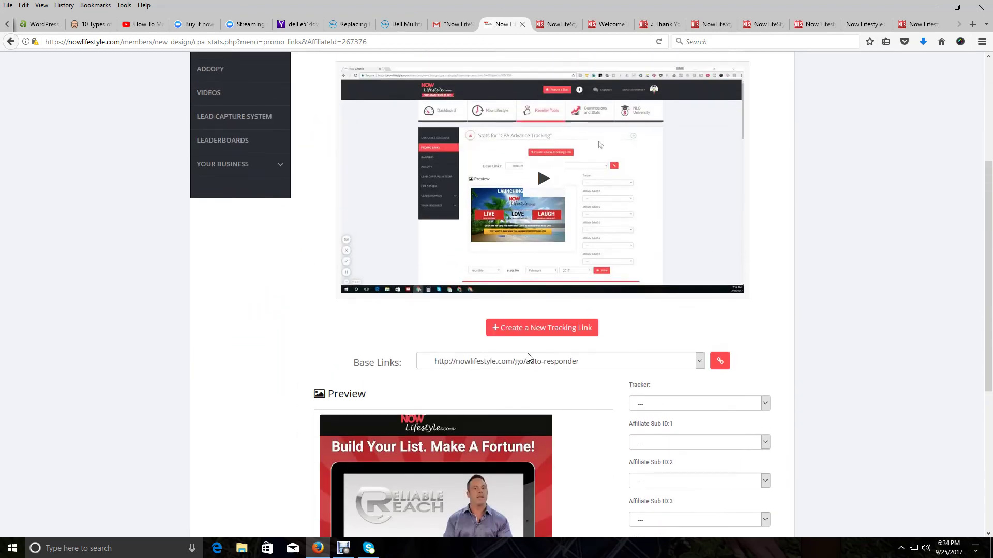
scroll(528, 356, "up", 3)
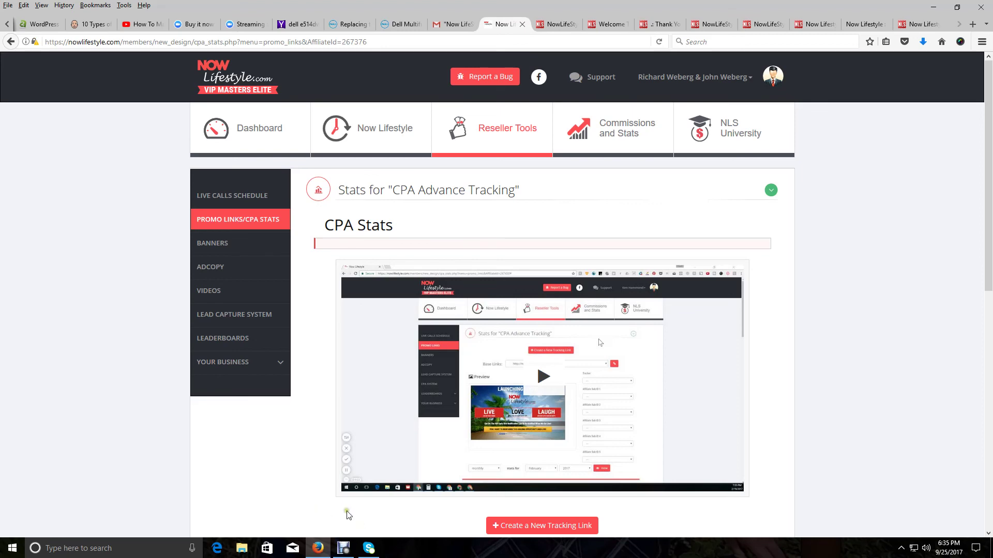
Switch to Skype and bring up its sign-in window
left_click(368, 548)
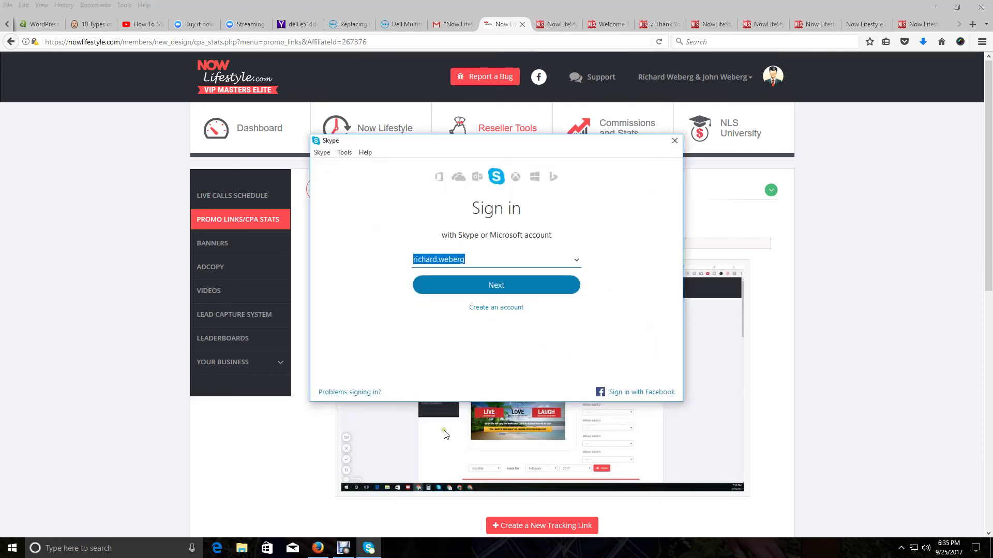